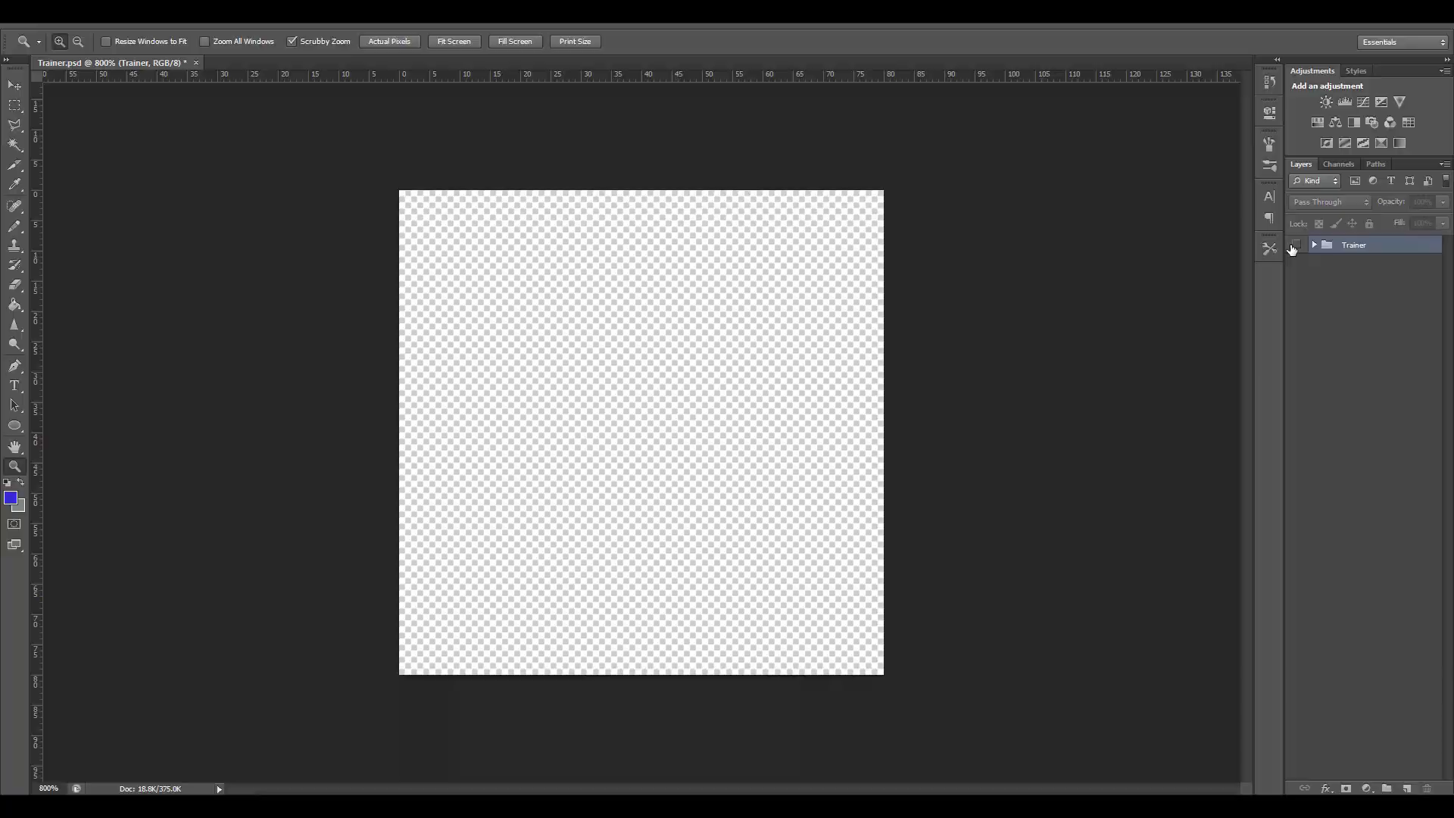
left_click(1312, 239)
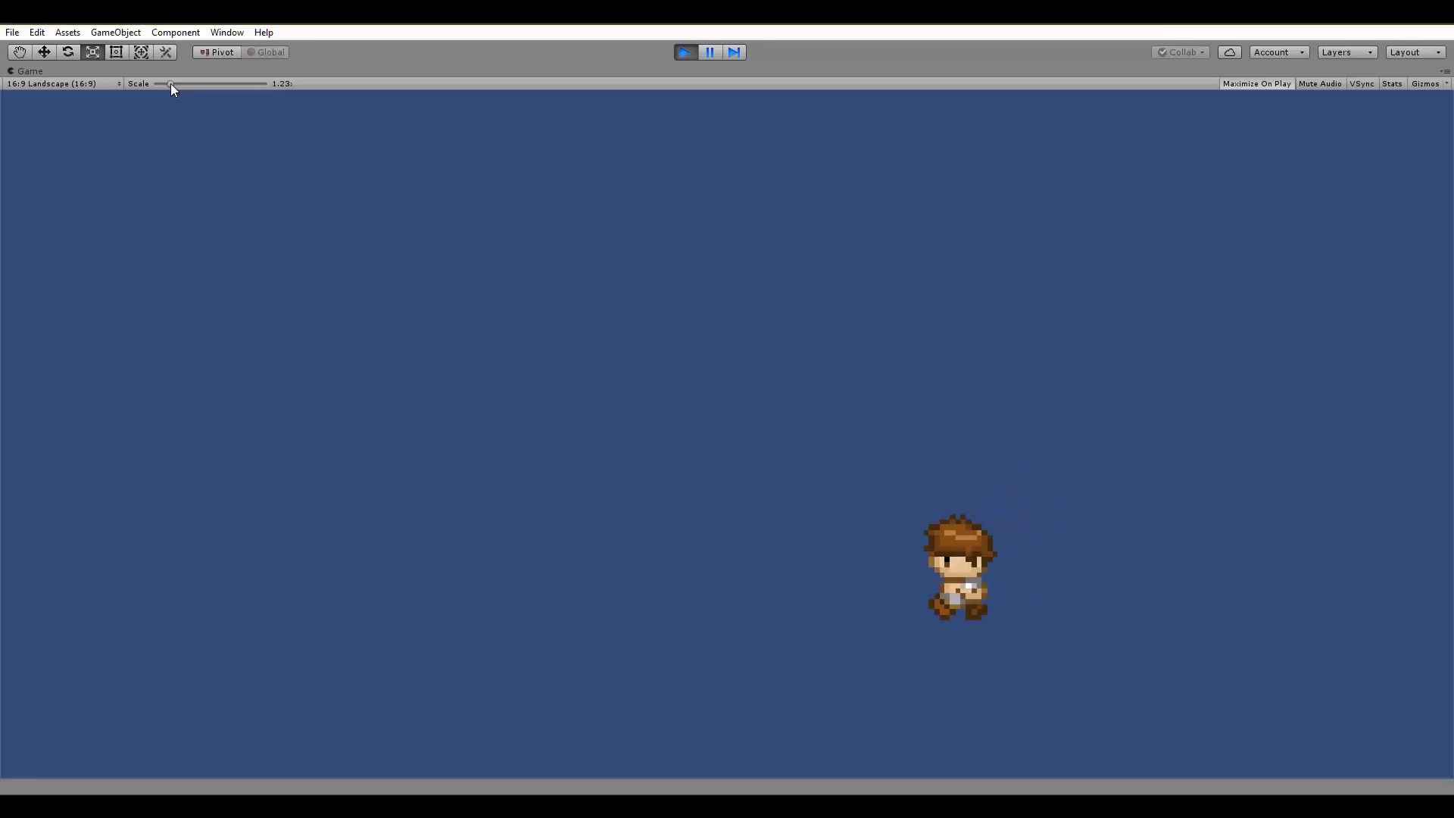
Test the character's upward and downward walking in play mode
key("Up")
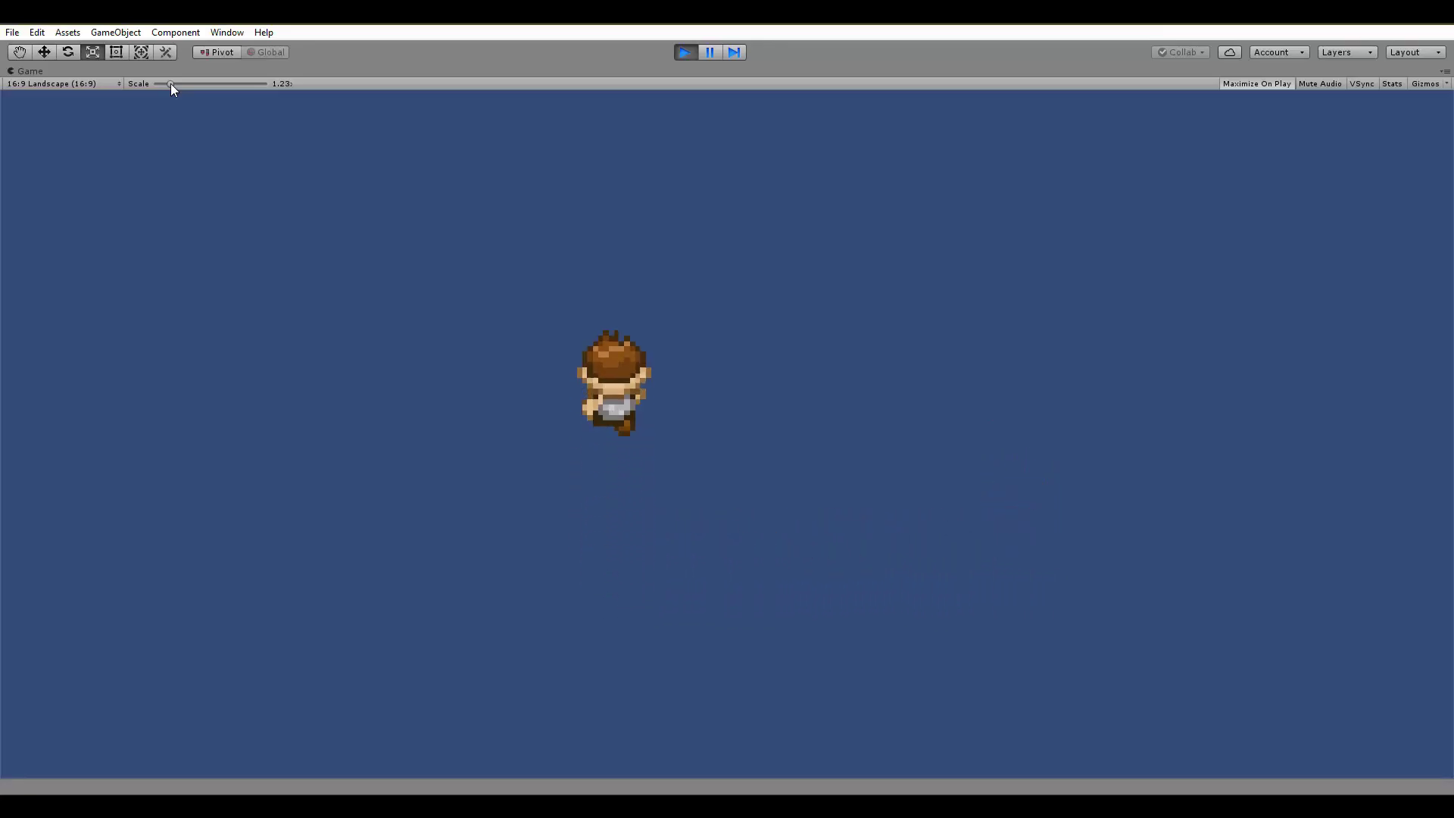
key("Down")
key("Down")
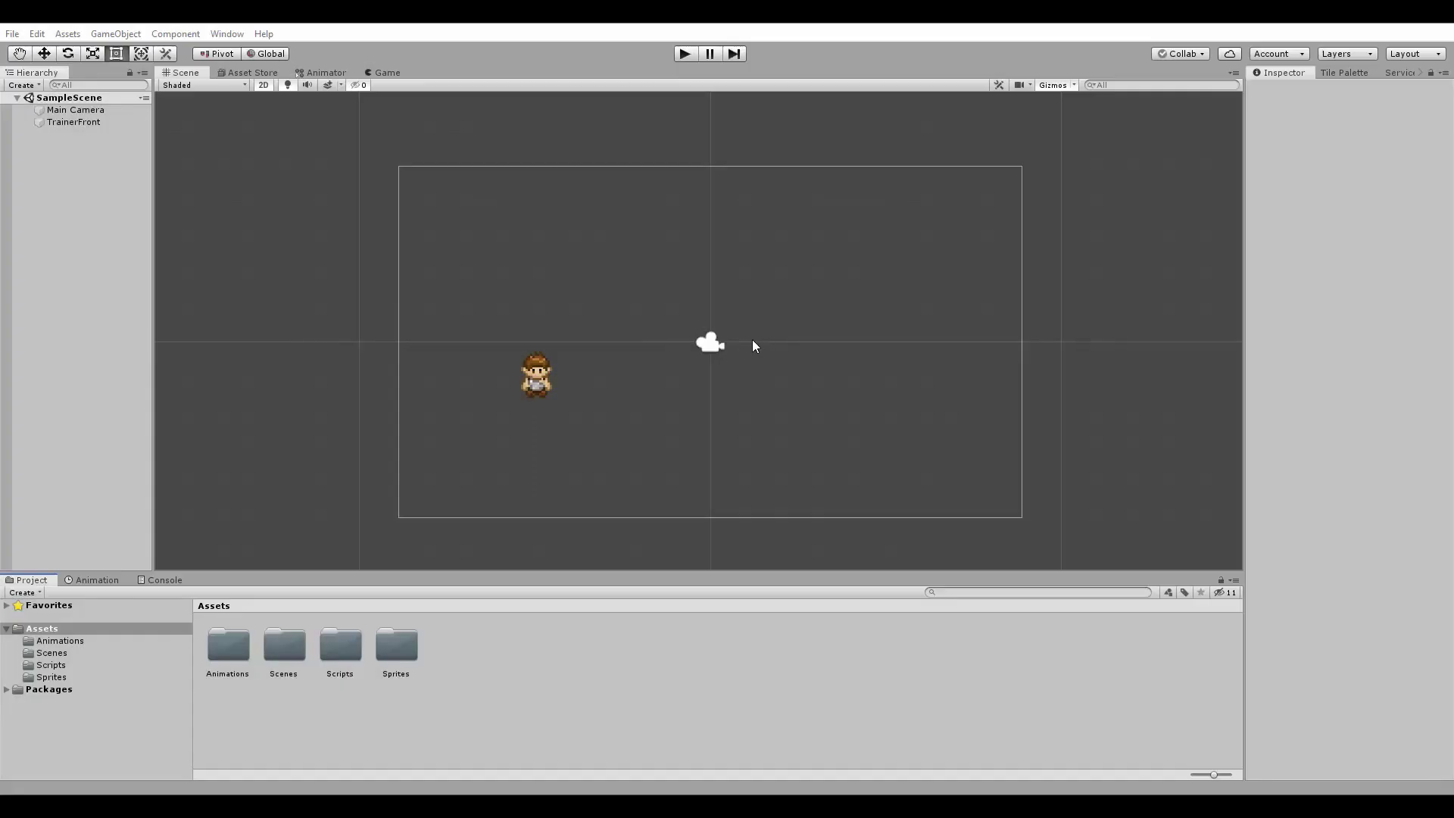
Add a UI Button to the sample scene
middle_click_drag(752, 340, 743, 341)
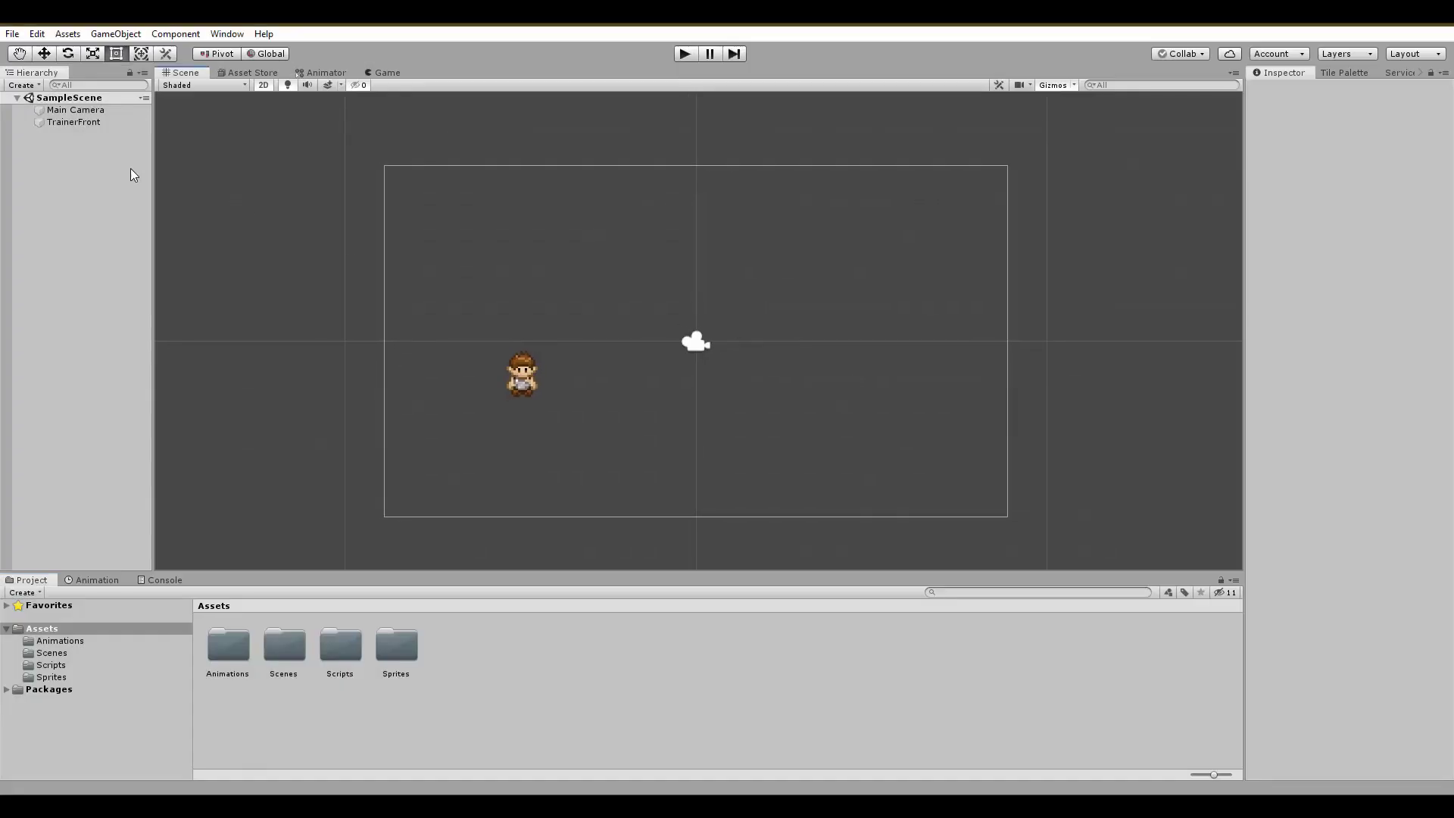
right_click(50, 152)
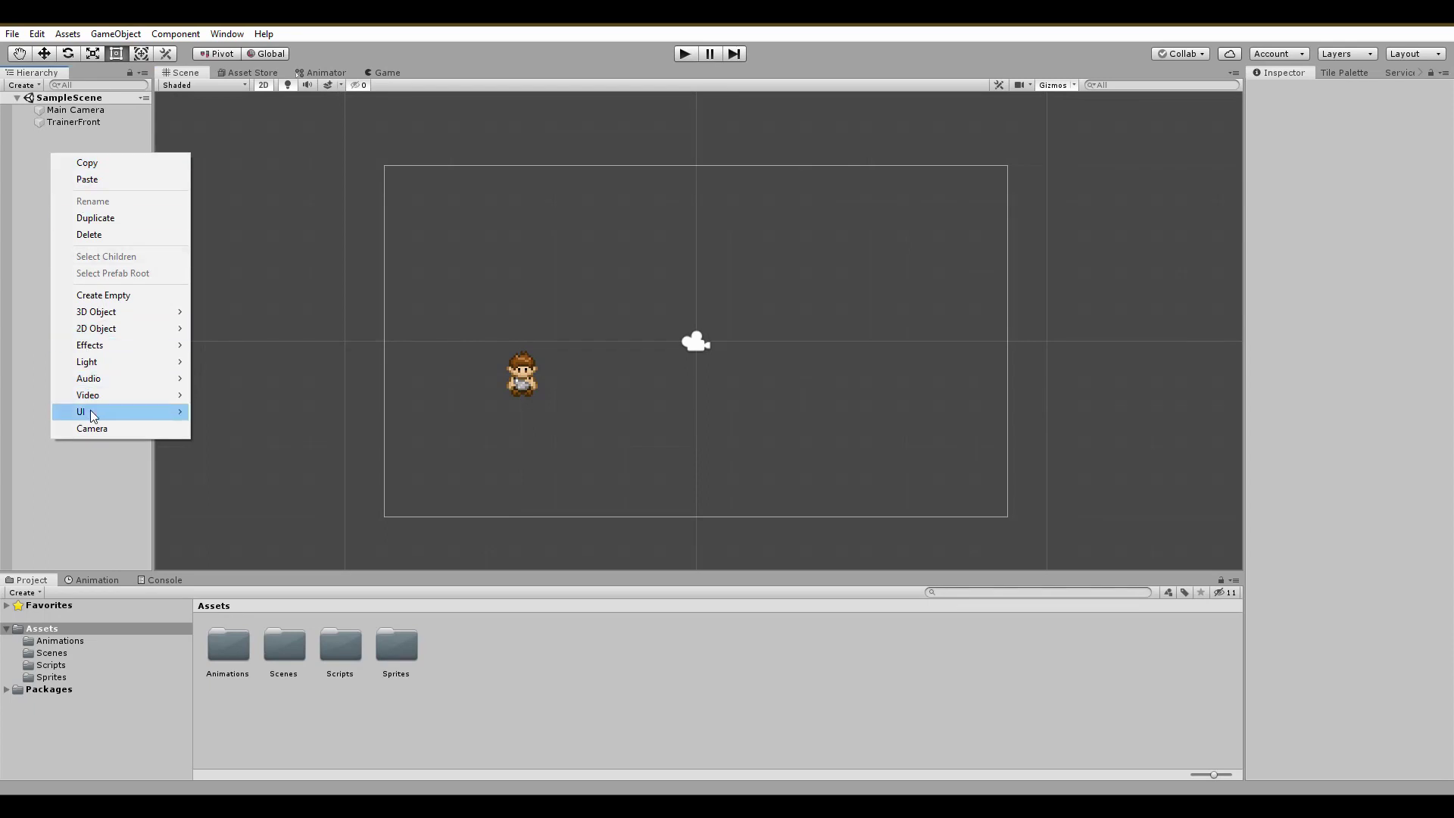
mouse_move(89, 415)
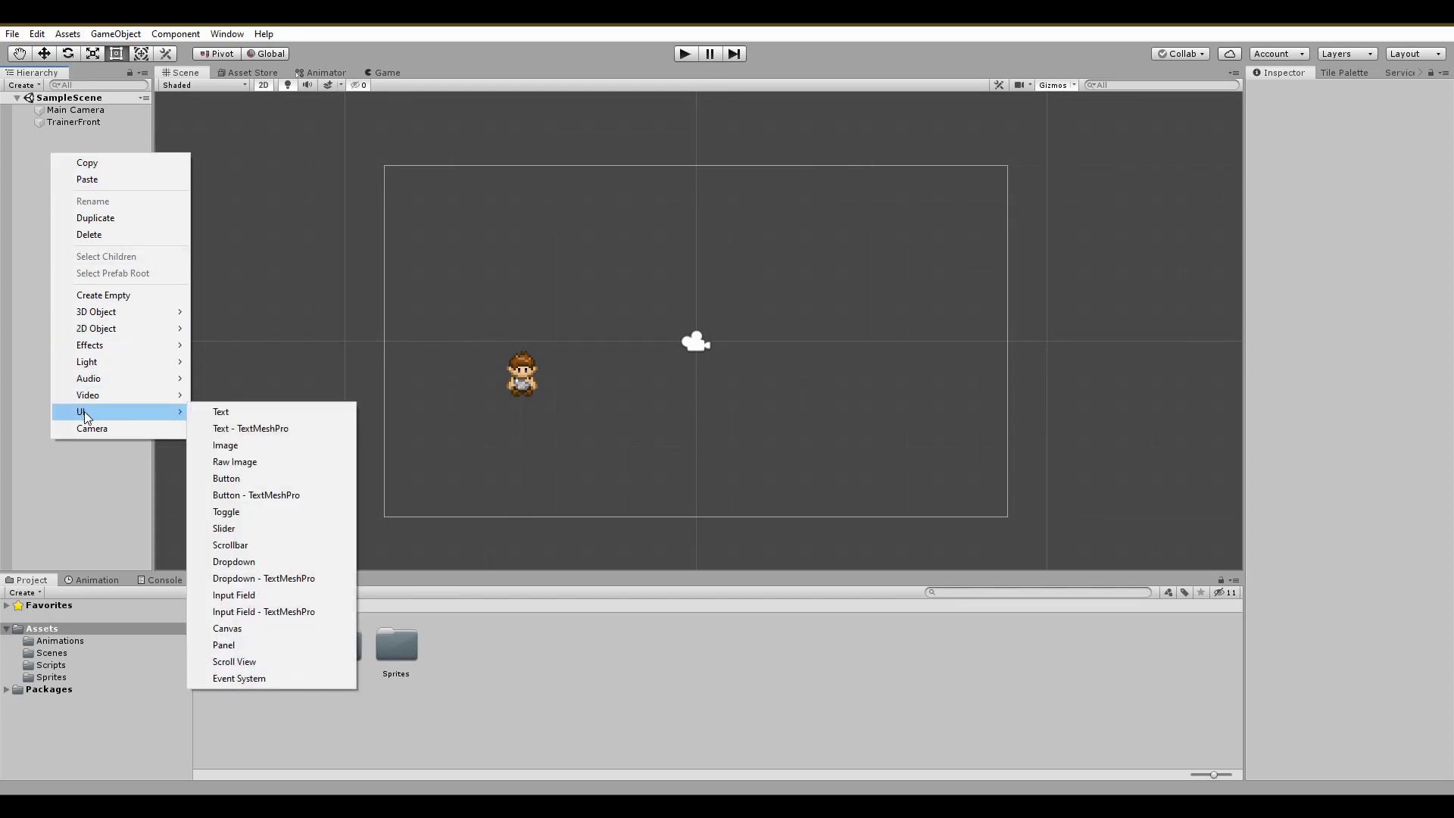
left_click(227, 479)
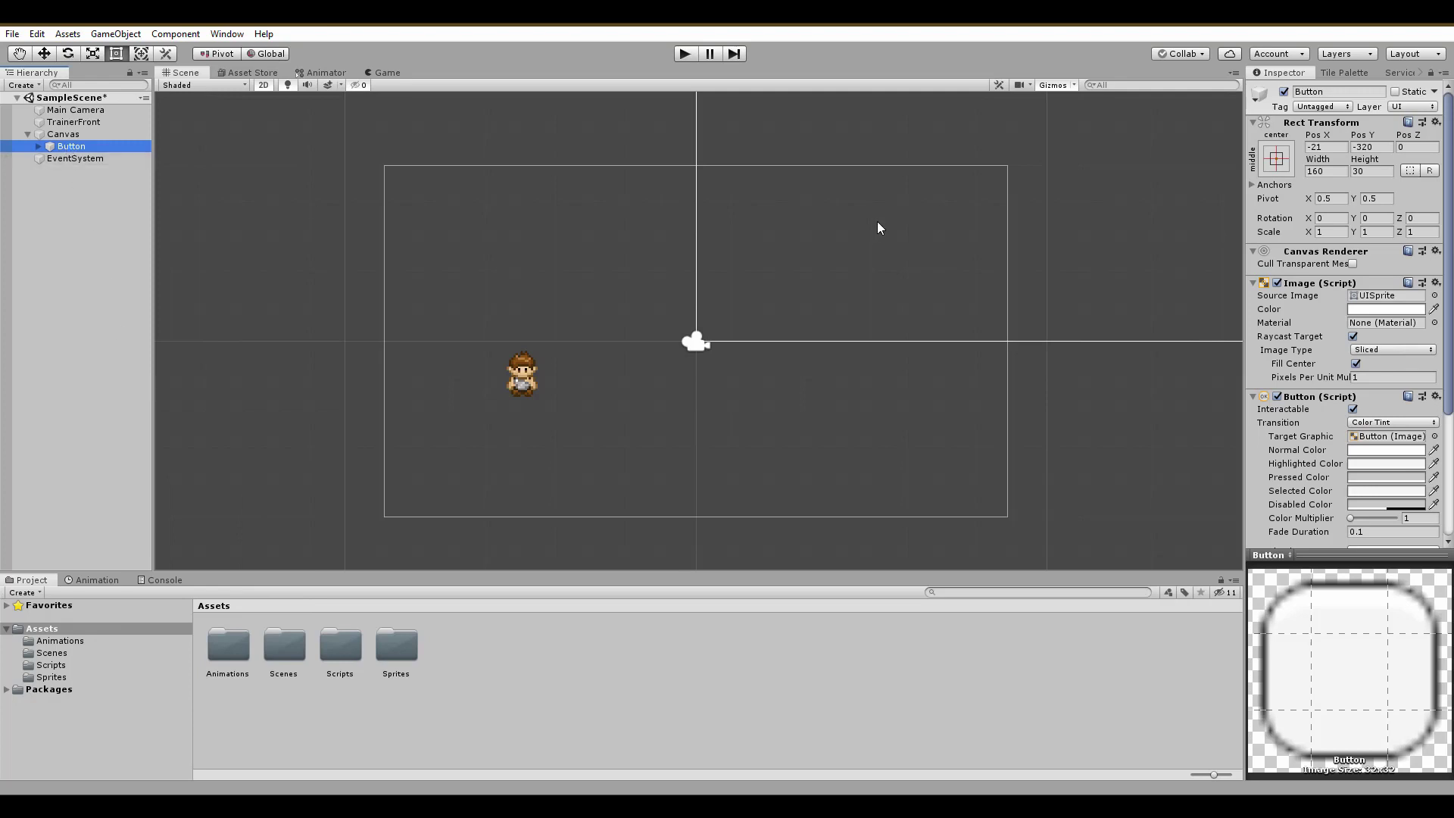
Move the Canvas to the start of the scene hierarchy and nest the EventSystem under it
middle_click_drag(835, 226, 628, 317)
scroll(717, 278, "down", 11)
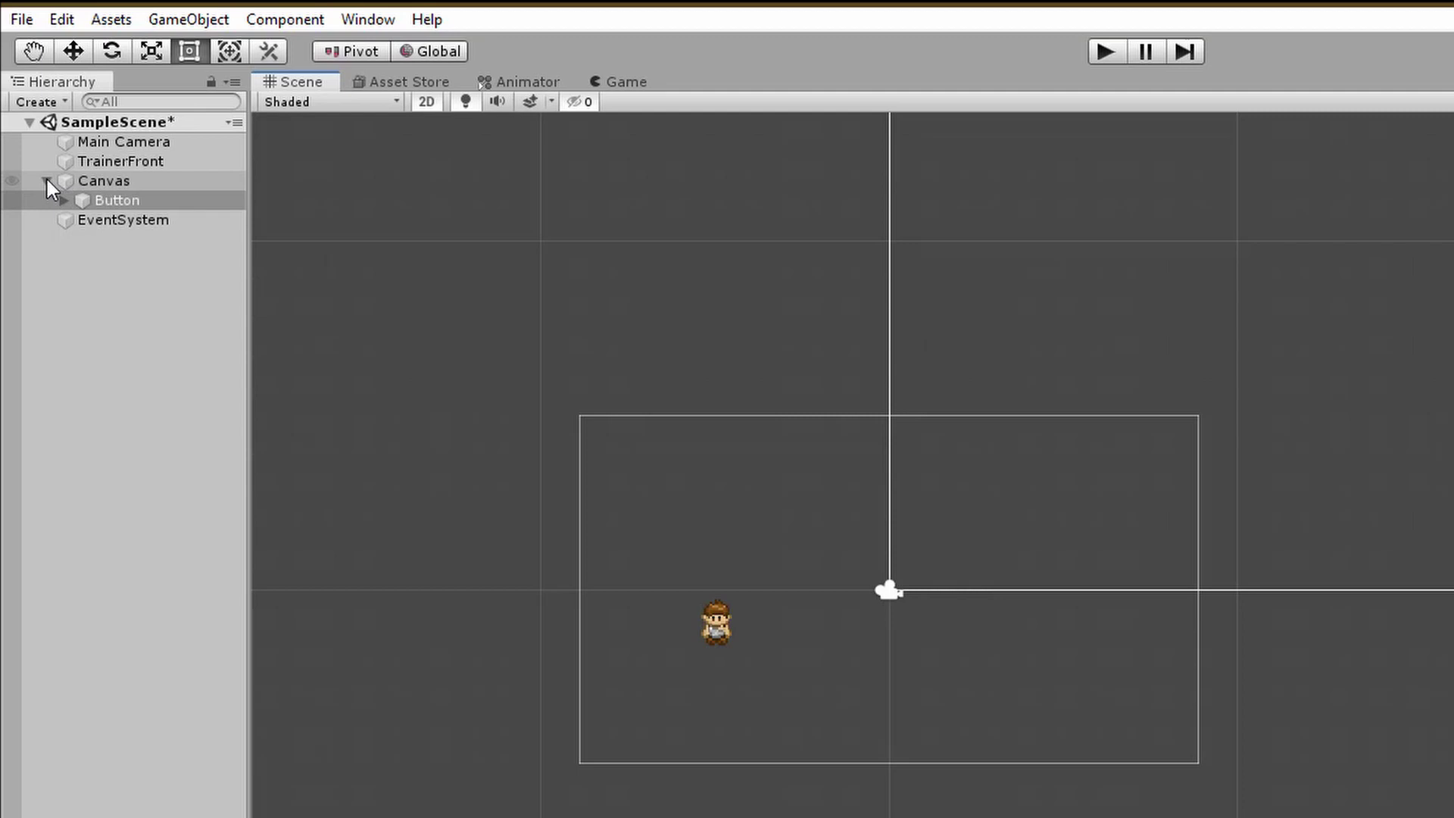
left_click(47, 180)
left_click_drag(85, 180, 97, 131)
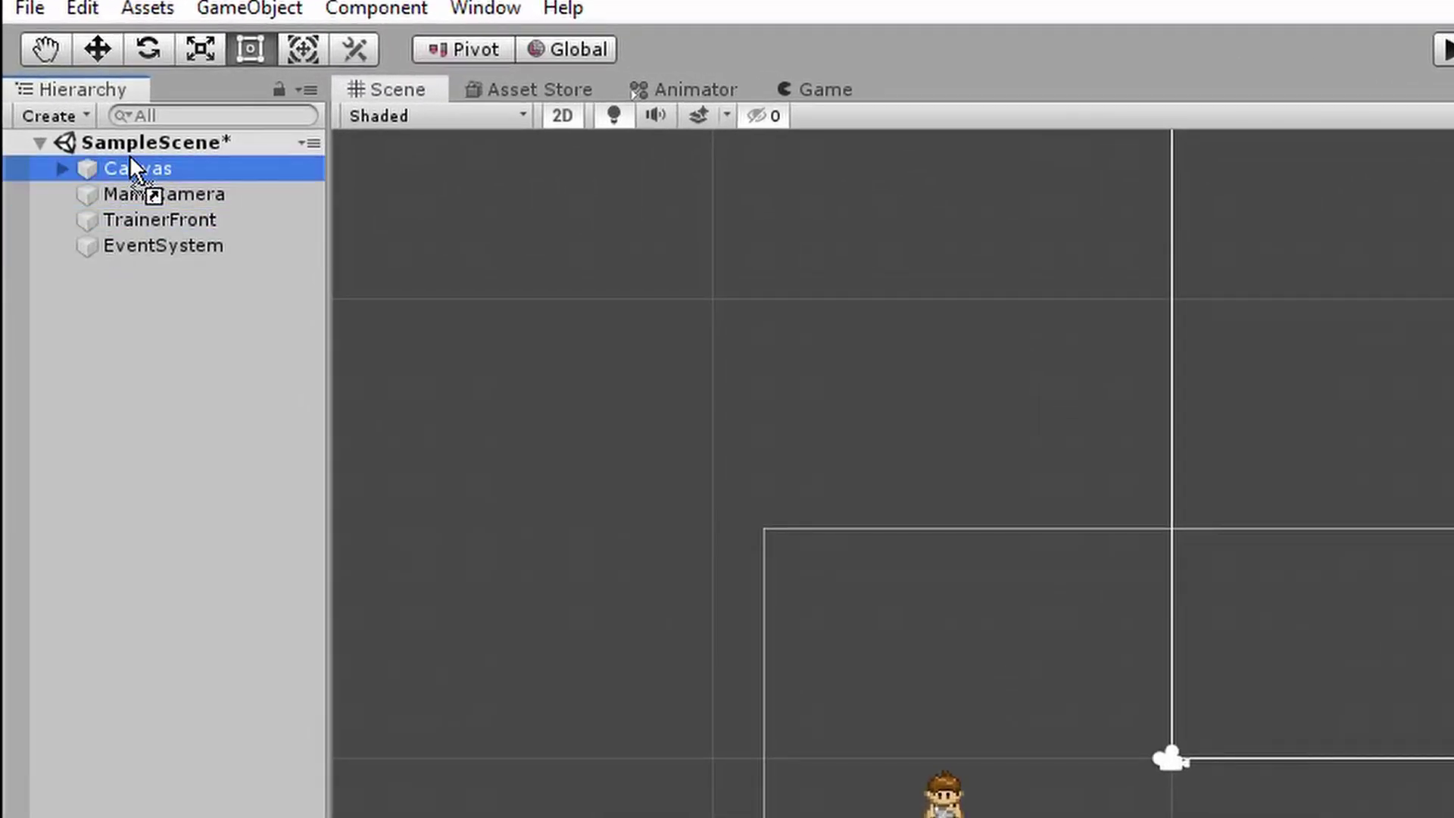
left_click_drag(143, 241, 172, 194)
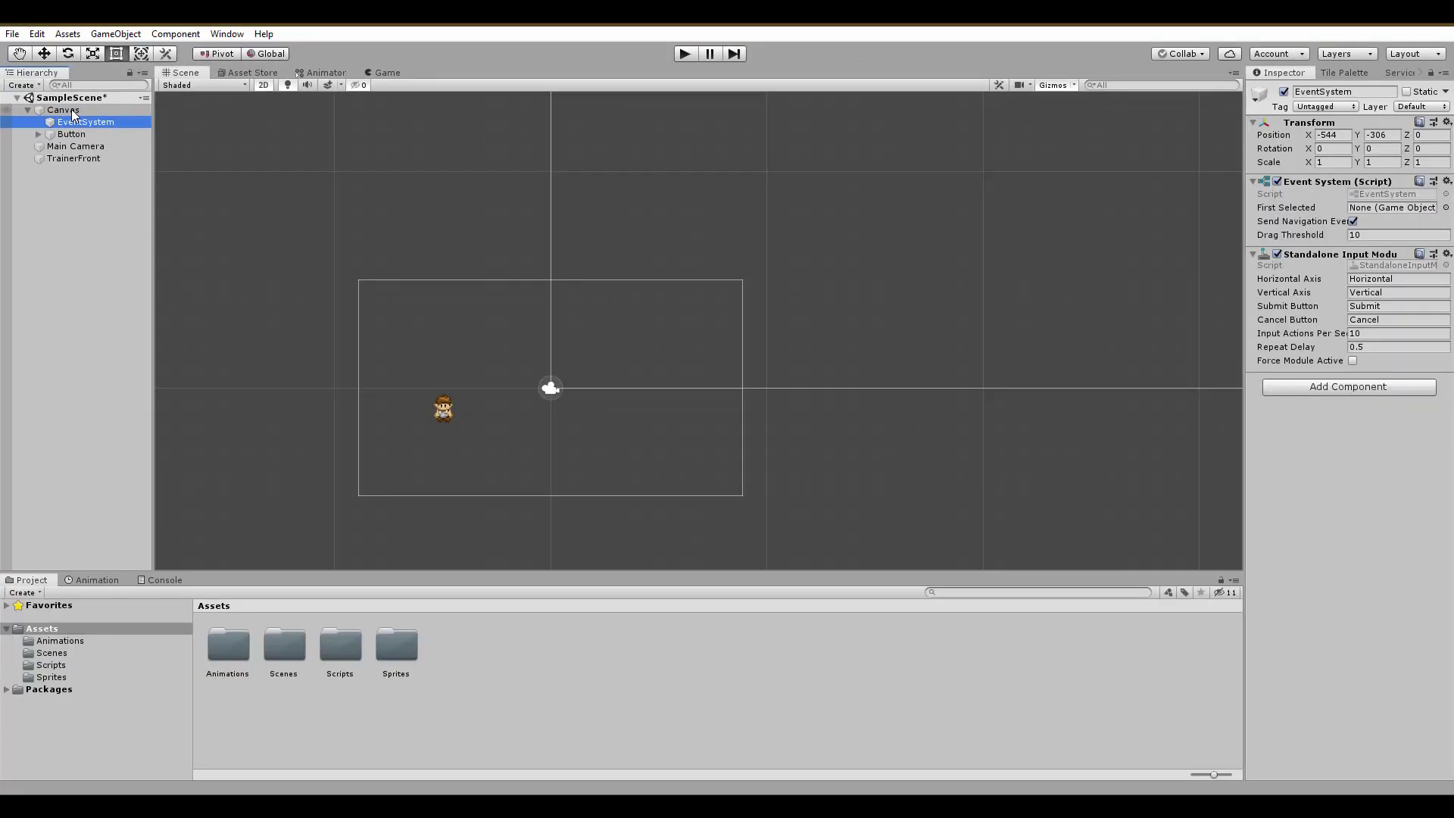
Set the Canvas Scaler's UI Scale Mode to Scale With Screen Size on the Canvas
left_click(154, 170)
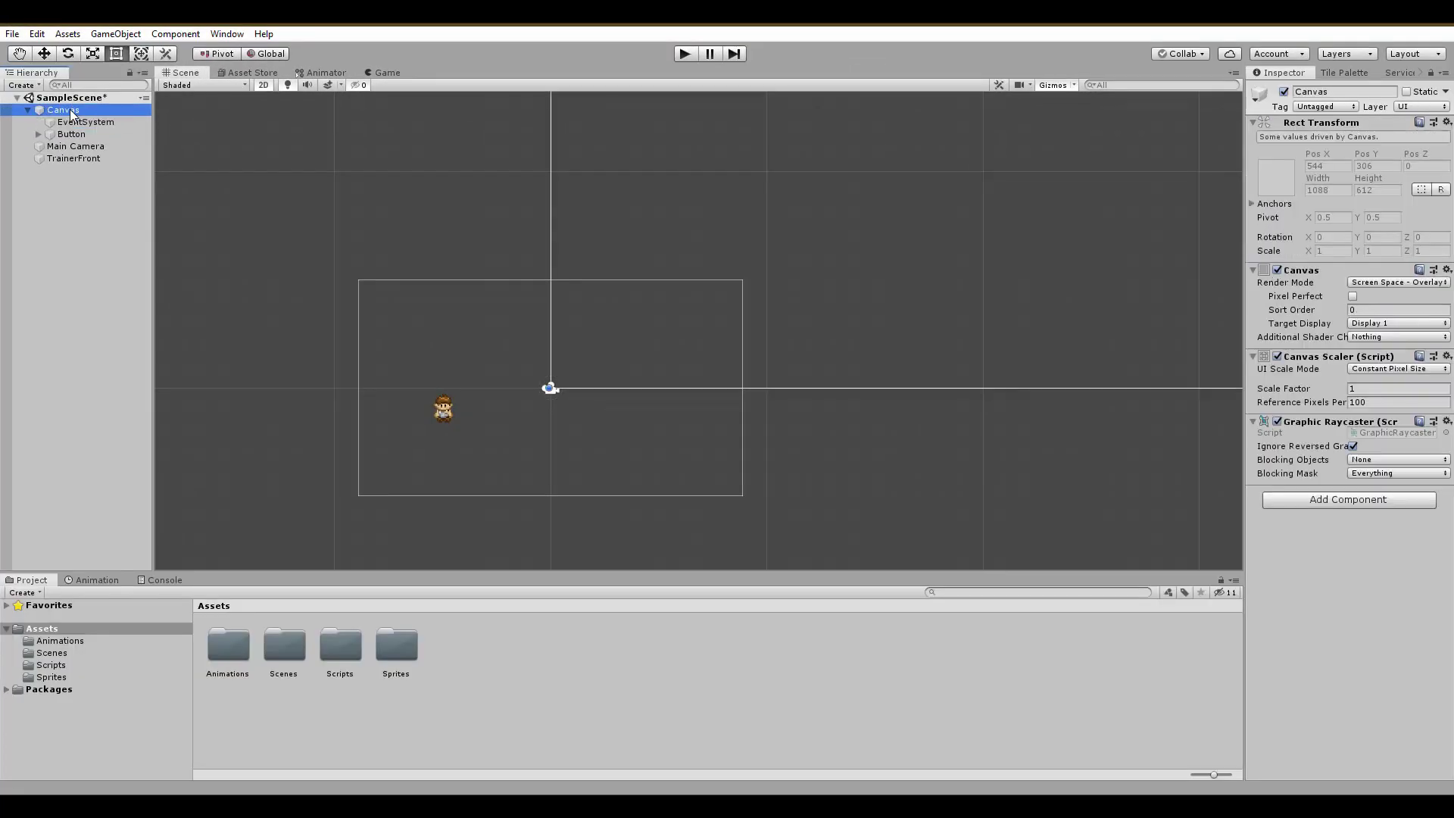
left_click_drag(1245, 317, 1038, 325)
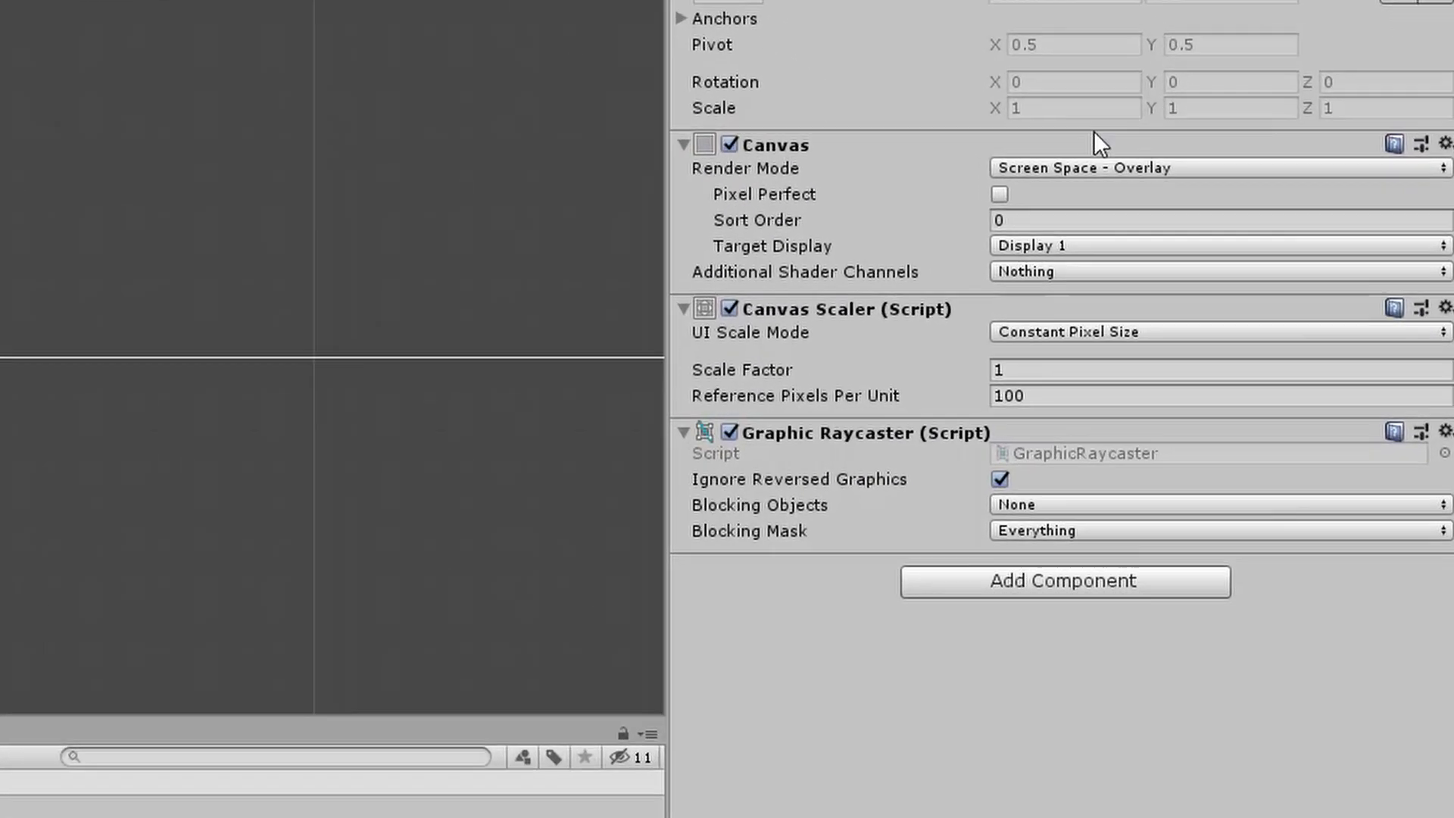
left_click(1280, 279)
left_click(1092, 133)
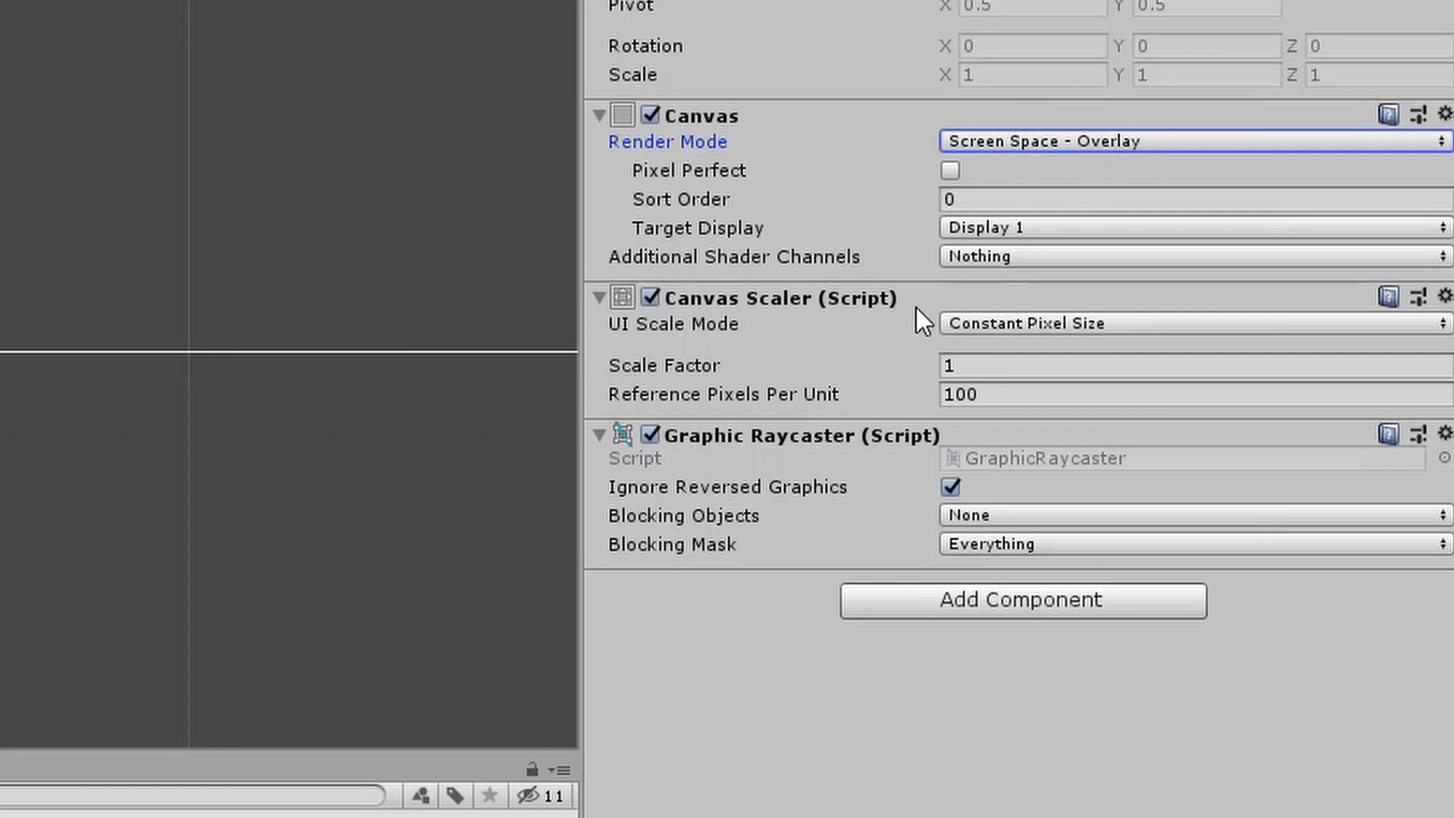
left_click(1012, 326)
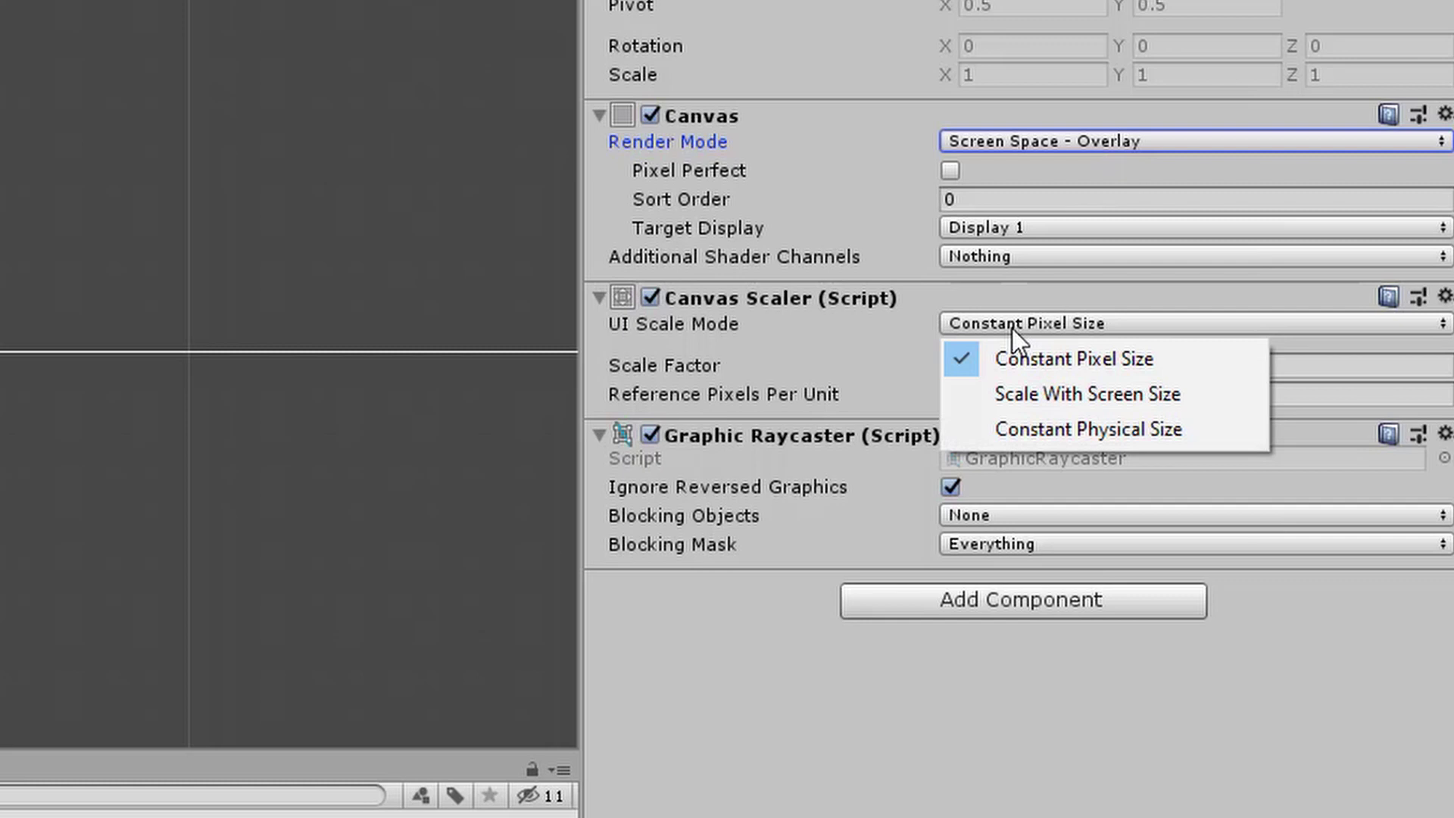
left_click(1082, 396)
Set the Canvas Scaler's reference resolution to 1920 by 1080
left_click(977, 365)
type("0")
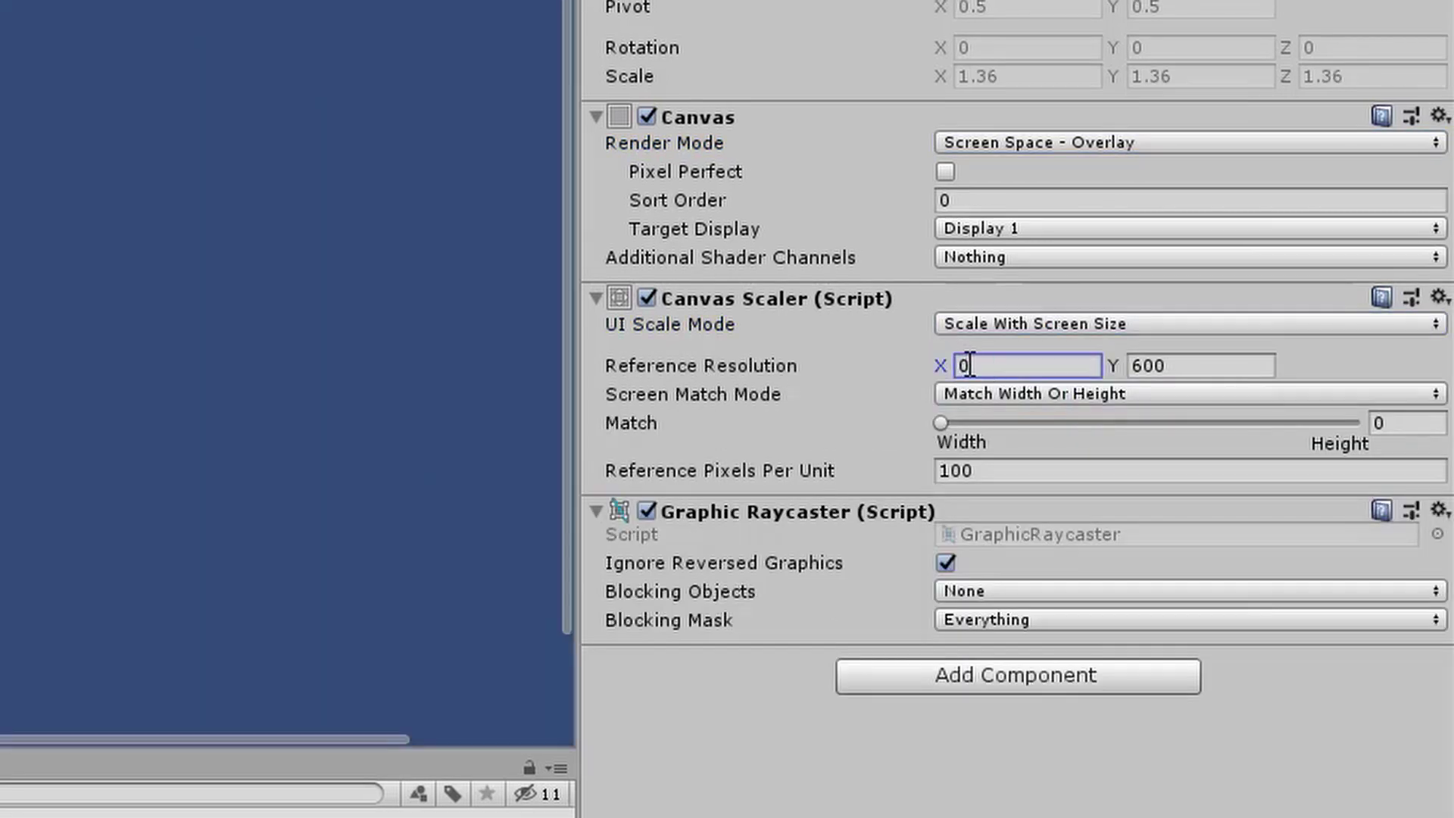
key("BackSpace")
type("1920")
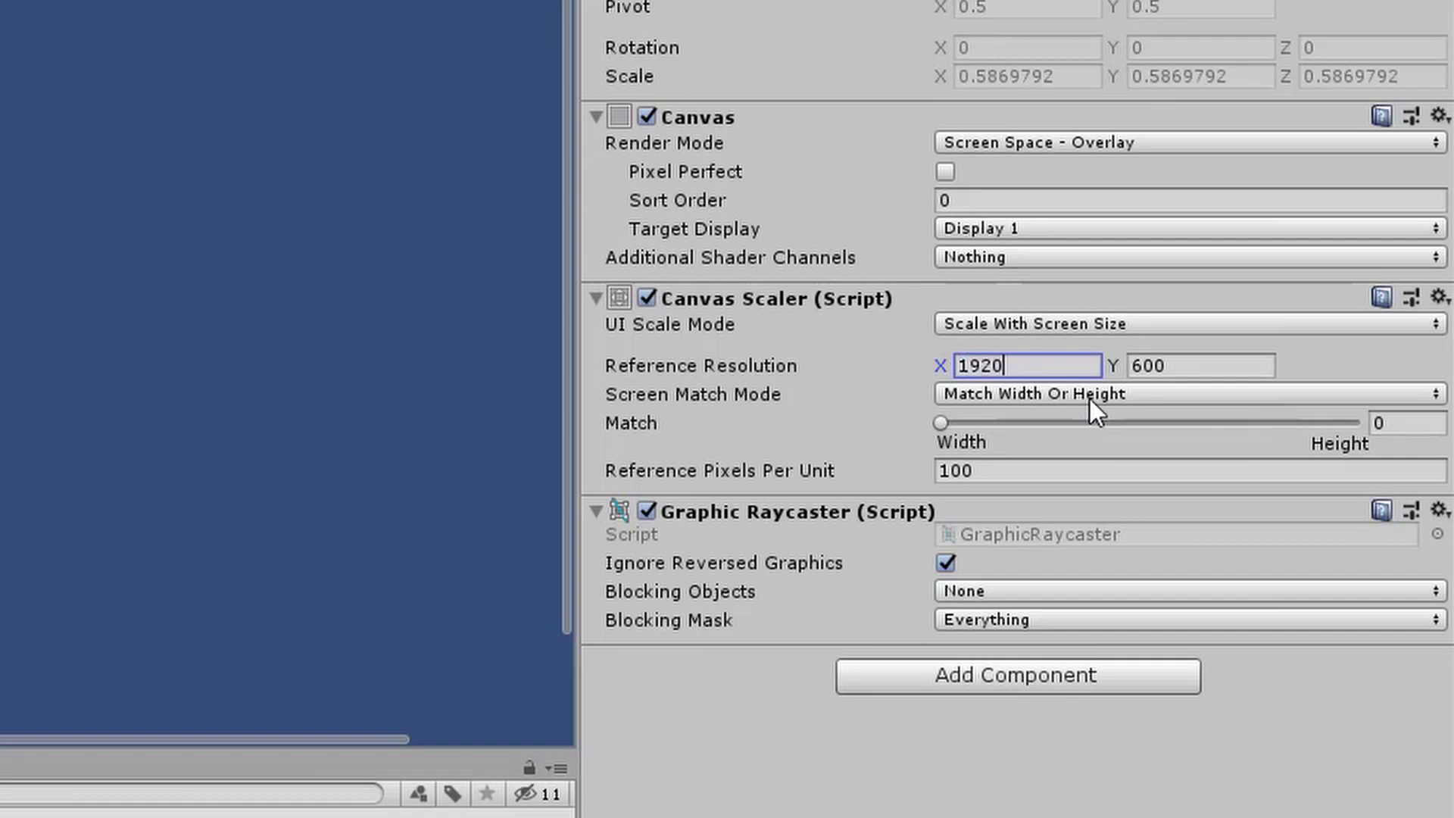
left_click(1184, 371)
type("1080")
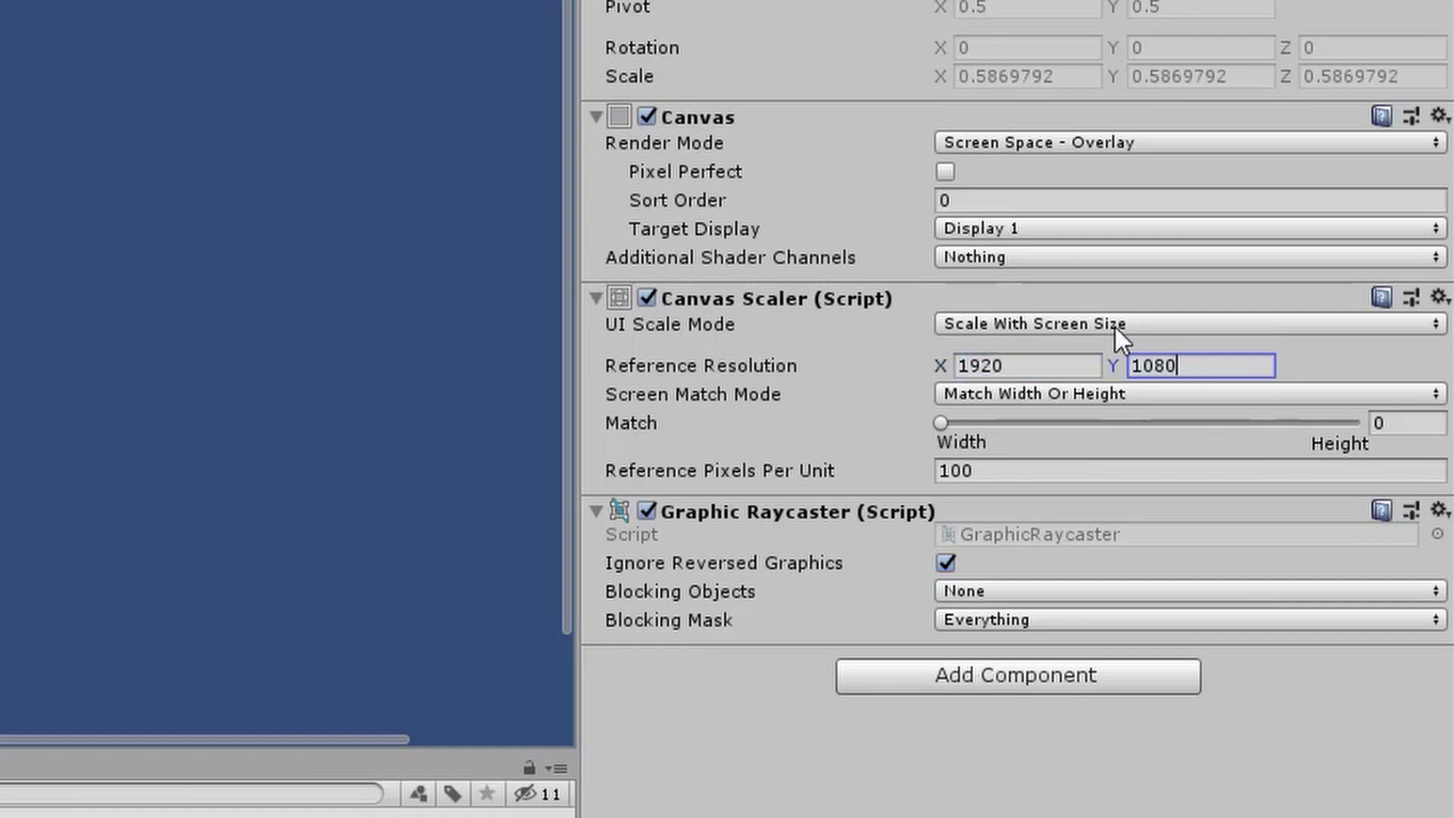
key("Return")
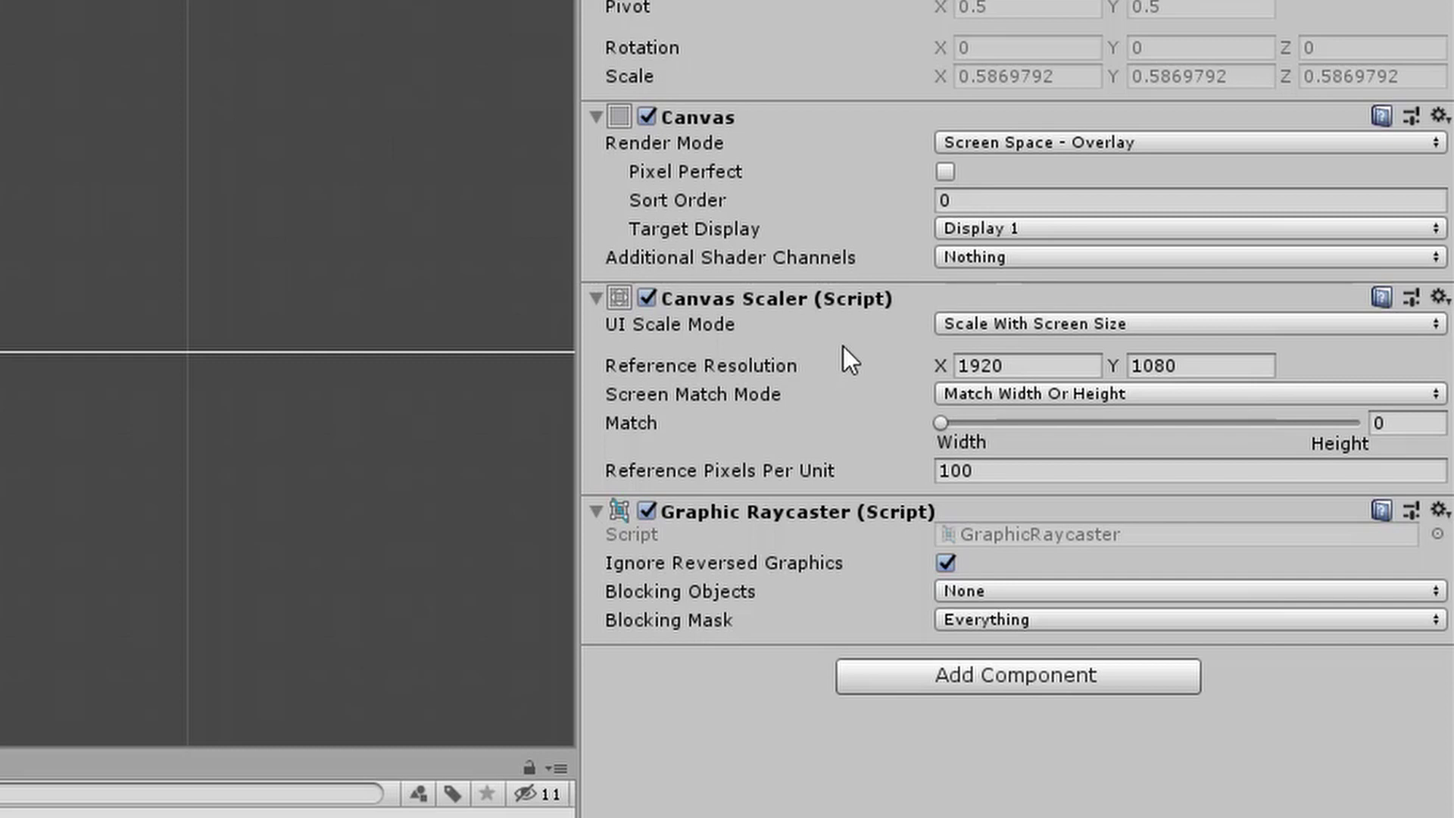
Set the Canvas Scaler's width/height Match value to 0.5
left_click_drag(944, 421, 1227, 422)
left_click(1391, 421)
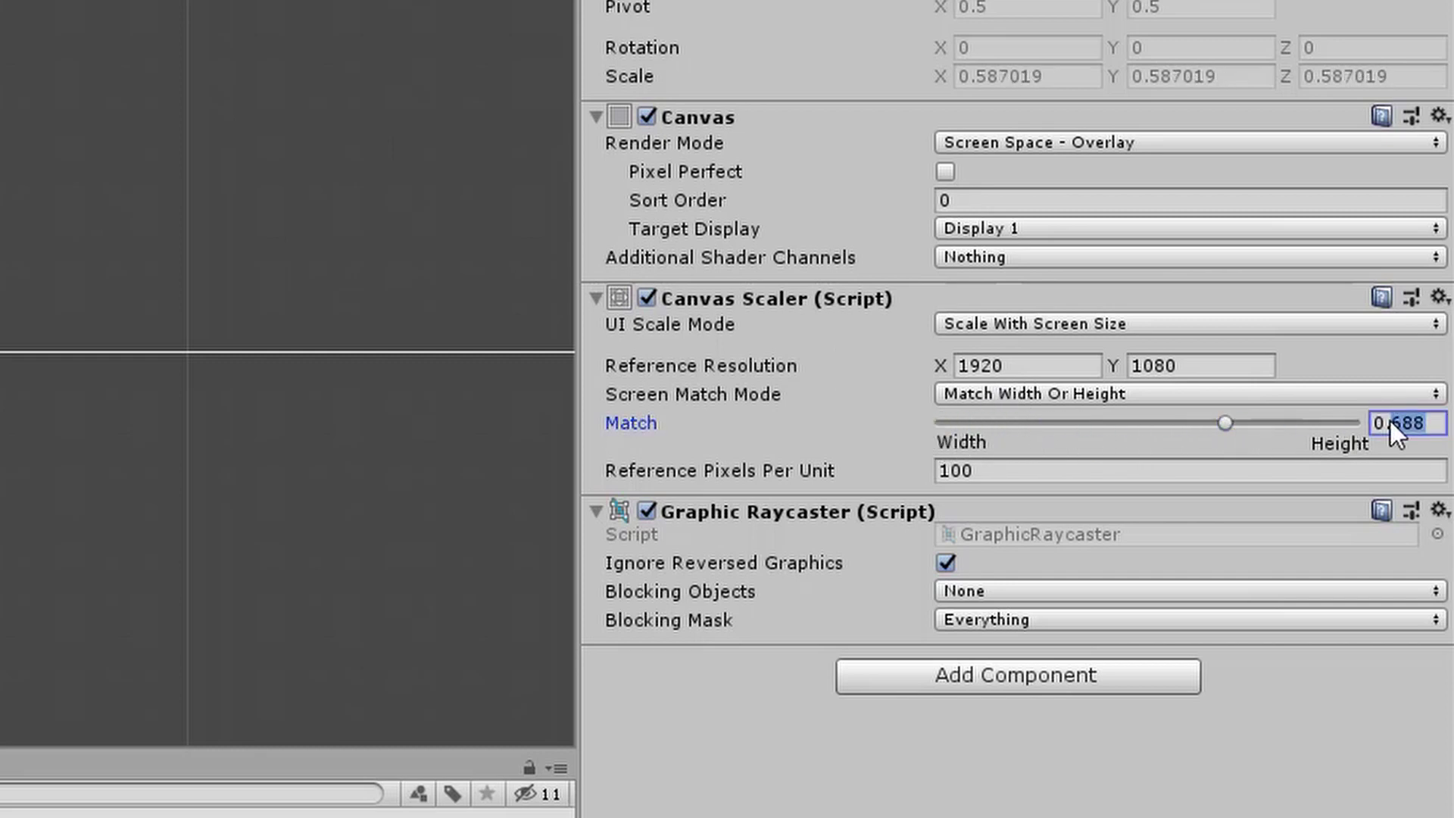
type("0.5")
Try Reference Pixels Per Unit values of 32 and 16 on the Canvas Scaler and restore it to 100
left_click(998, 476)
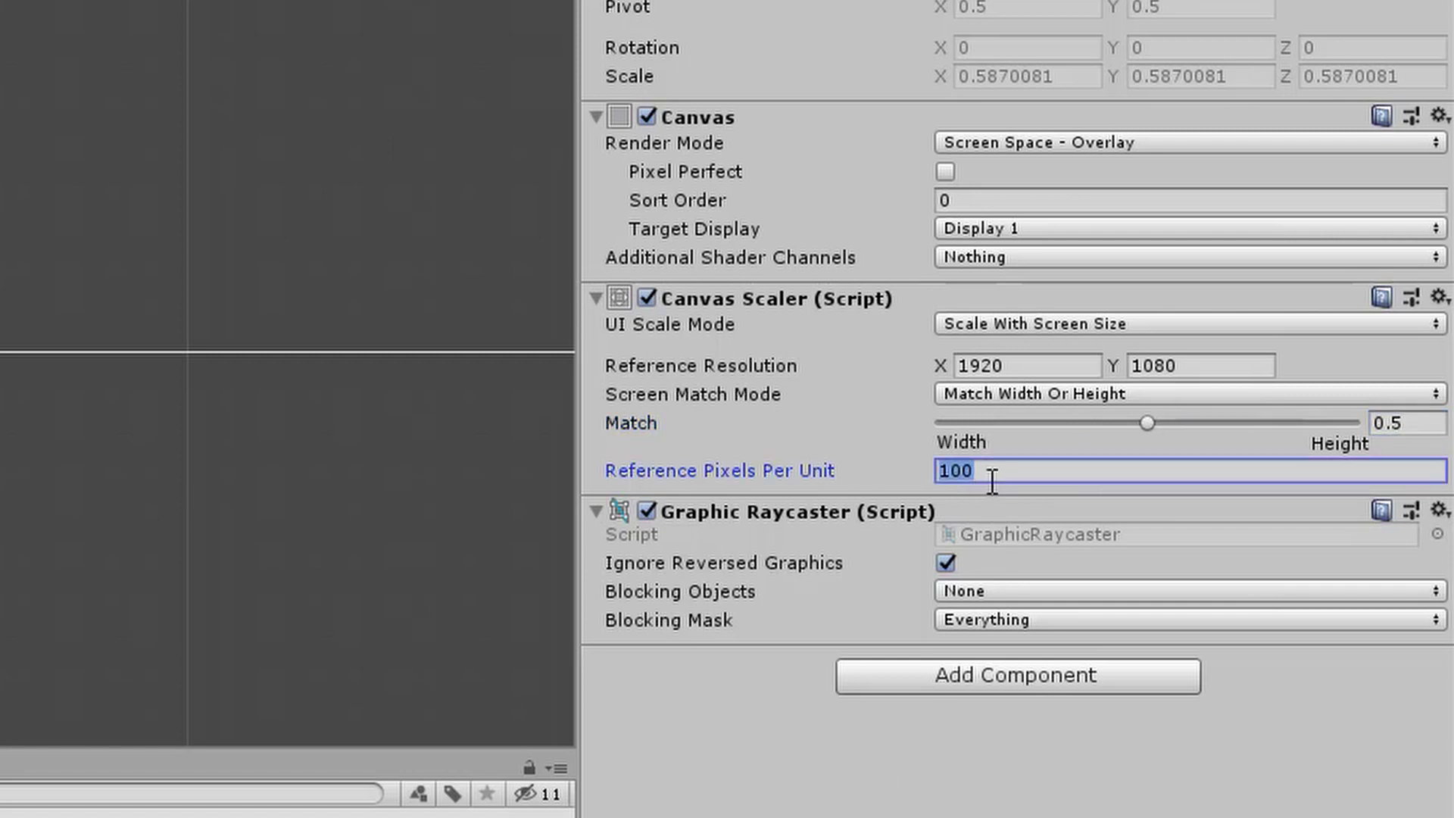
type("32")
type("16")
key("ctrl+a")
type("100")
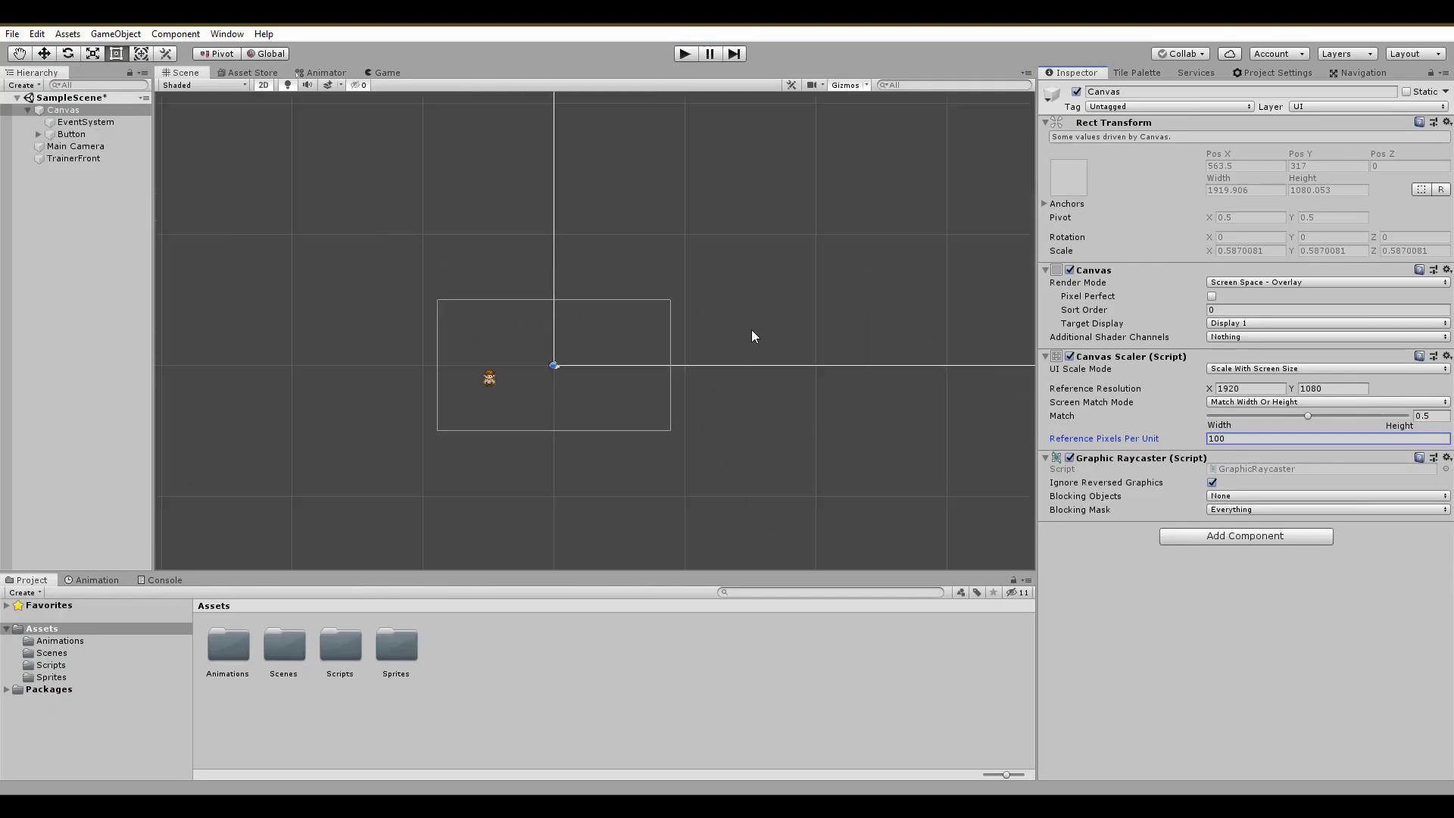
Compare the size and position of the overlay canvas and its button with the TrainerFront character in the scene
scroll(752, 330, "down", 3)
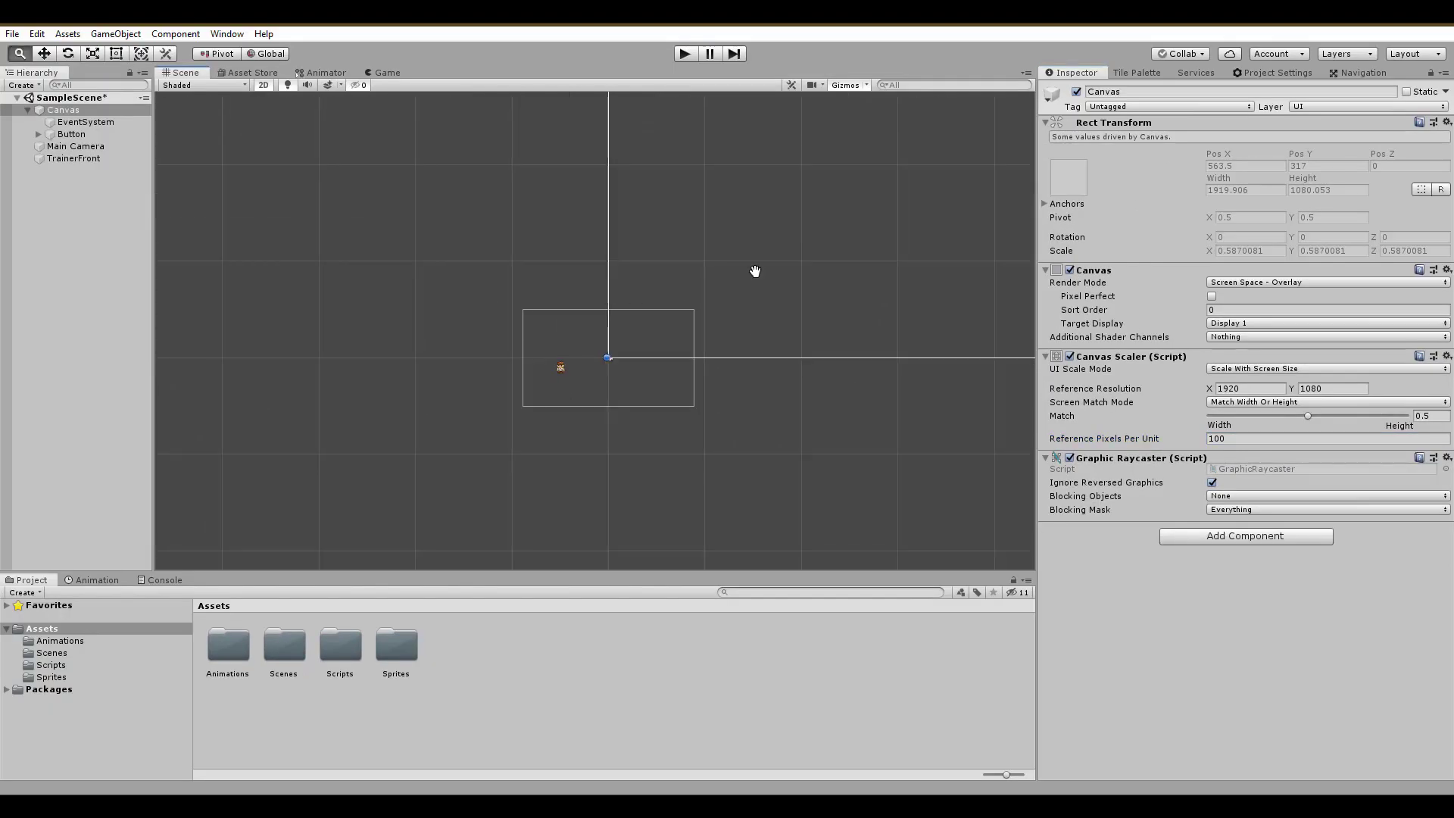
middle_click_drag(755, 271, 487, 437)
scroll(523, 426, "down", 5)
scroll(831, 386, "down", 15)
middle_click_drag(854, 332, 464, 499)
scroll(492, 462, "down", 5)
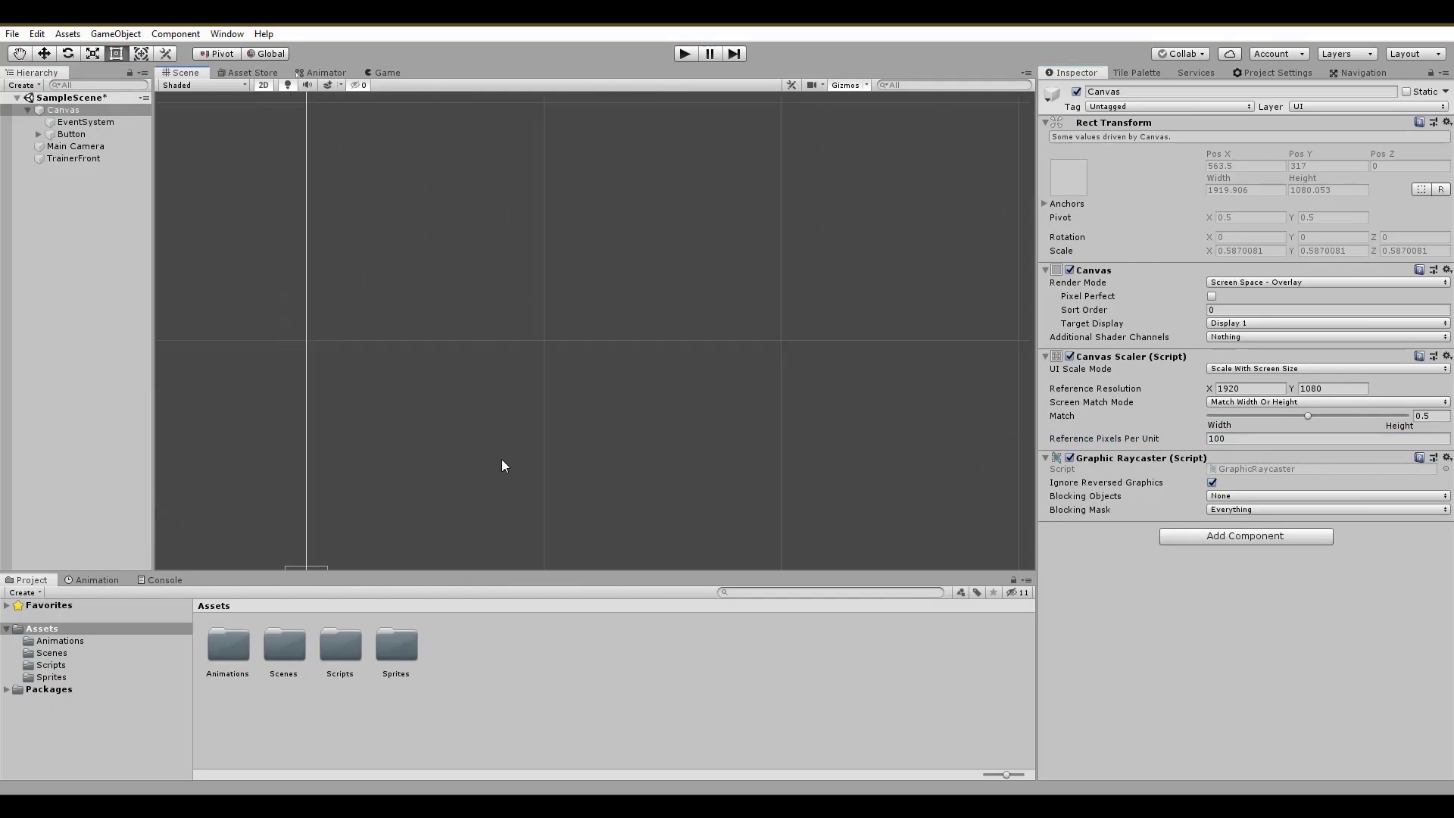
scroll(536, 473, "down", 5)
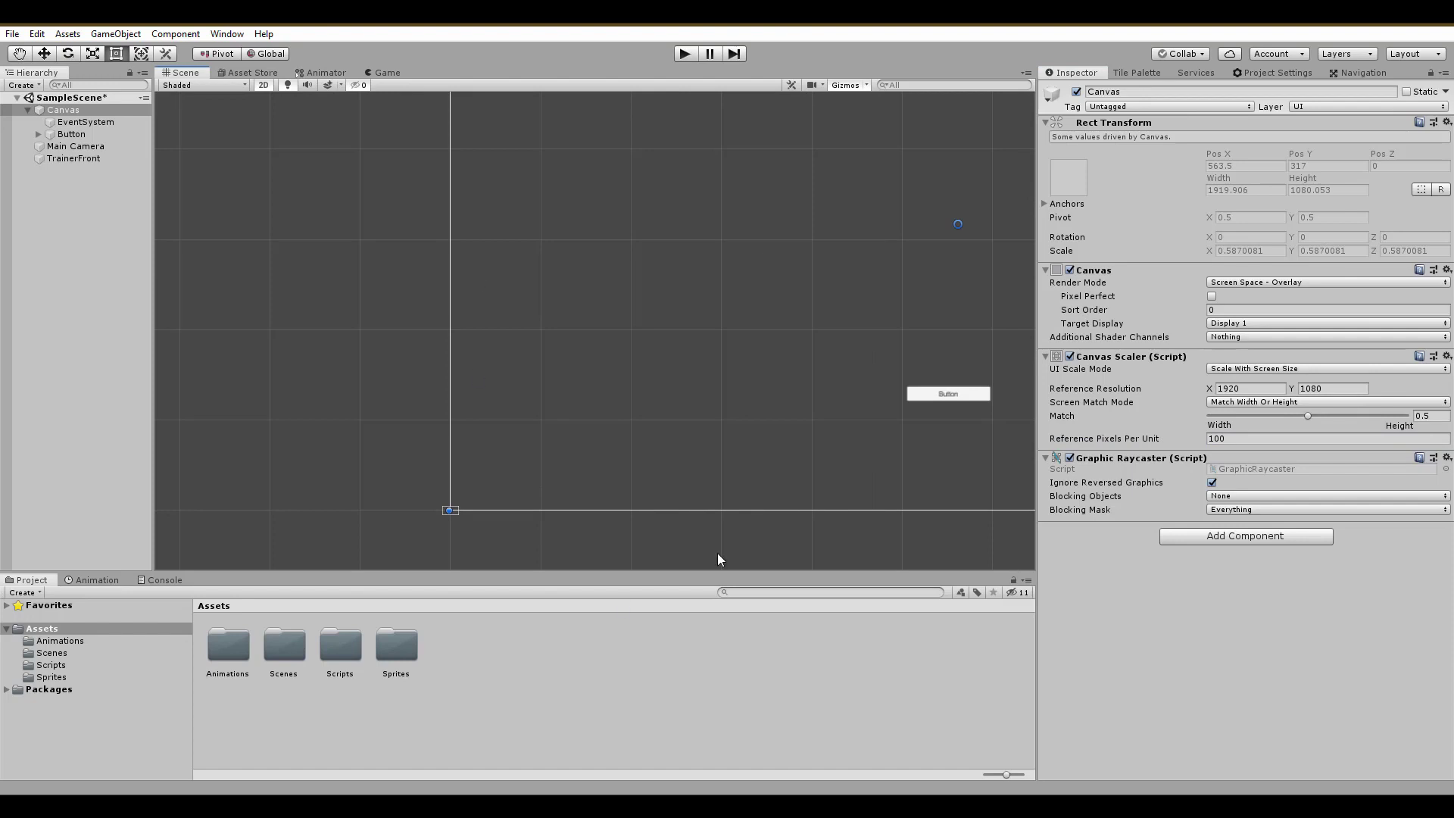
left_click(99, 155)
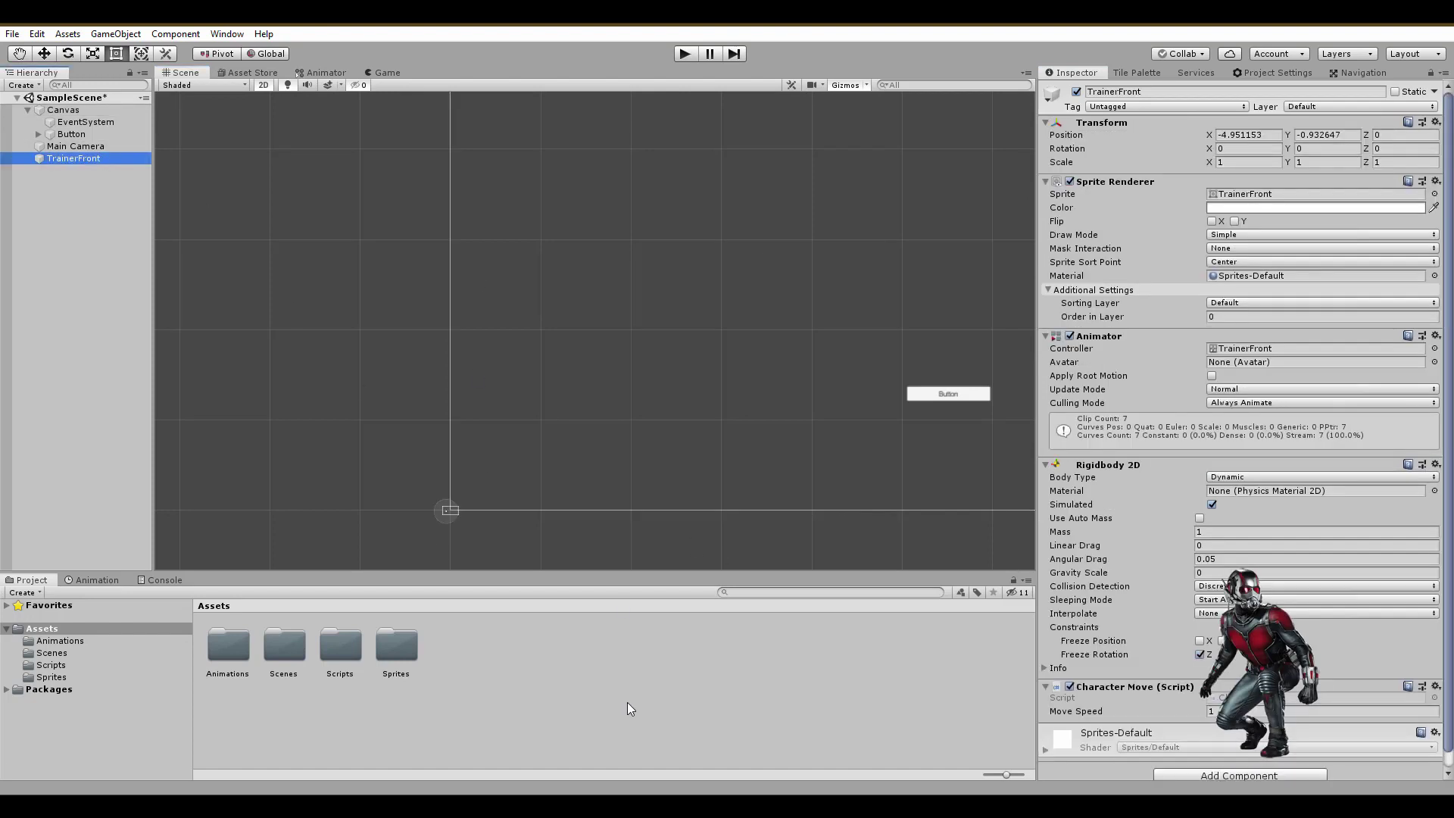
scroll(449, 531, "down", 3)
key("f")
middle_click_drag(661, 435, 553, 436)
scroll(697, 465, "down", 15)
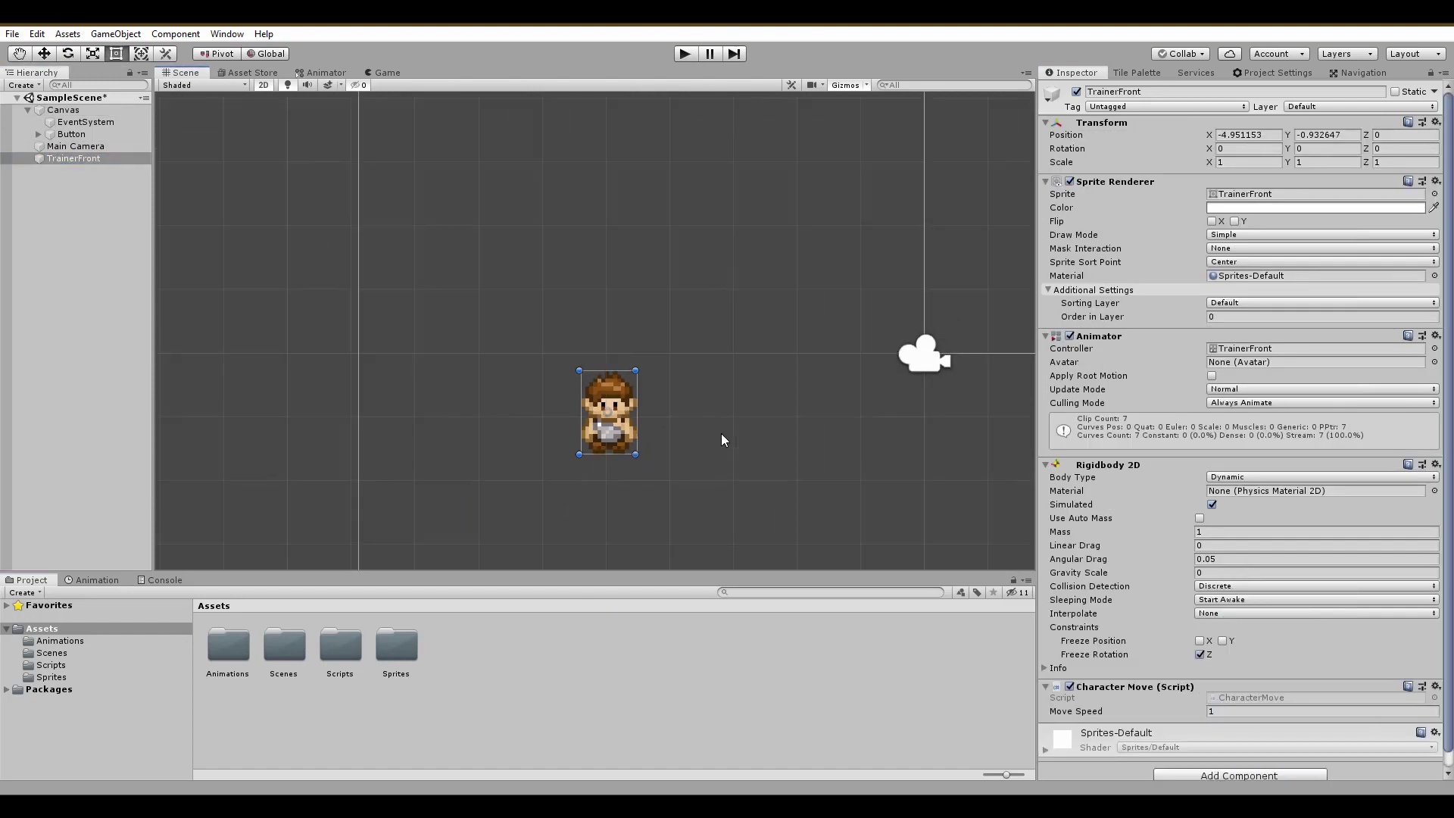
middle_click_drag(721, 433, 627, 352)
Set the Canvas render mode to Screen Space - Camera and assign Main Camera as its render camera
left_click(63, 109)
left_click(1246, 282)
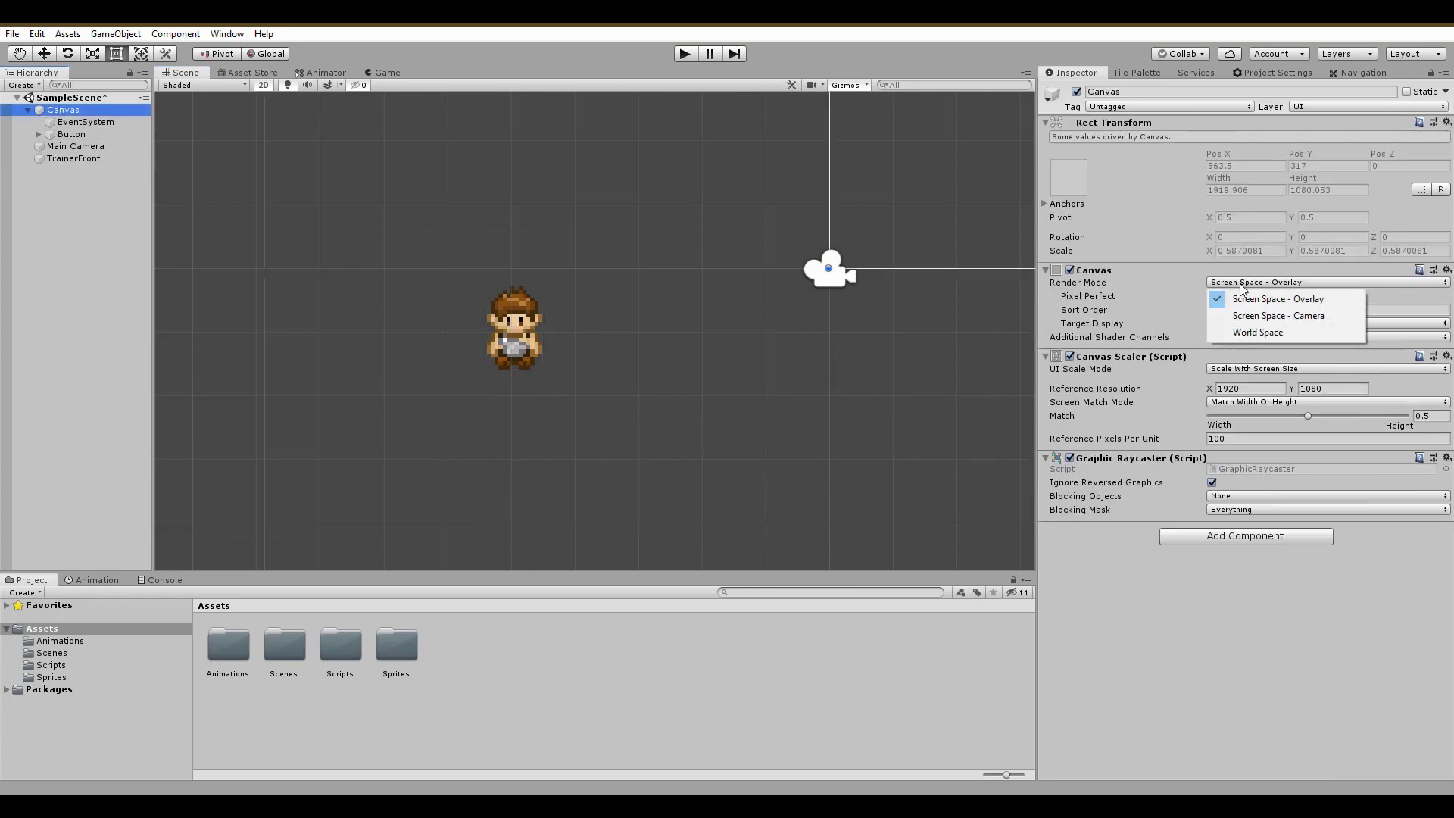
left_click(1273, 316)
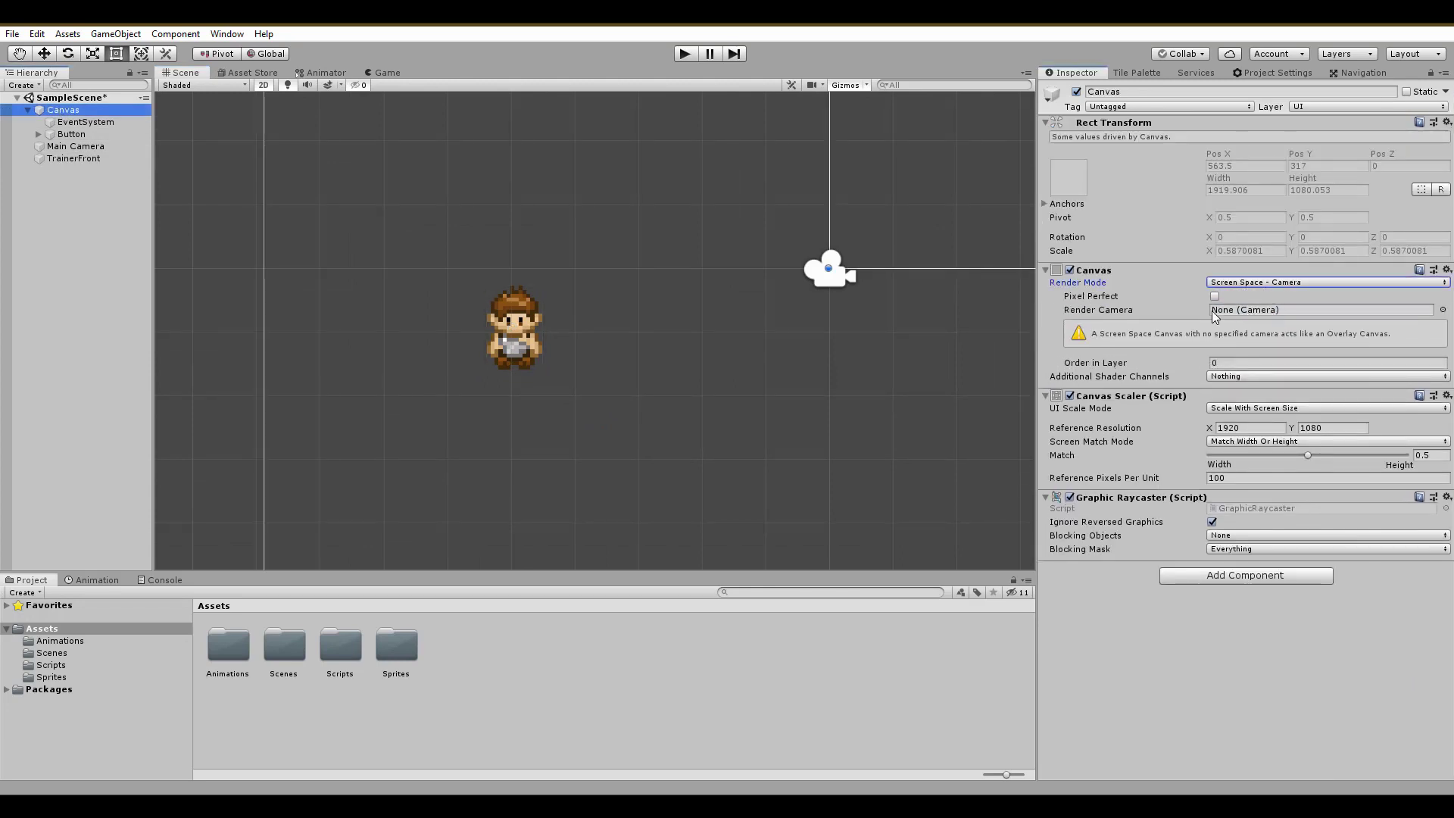
left_click_drag(75, 146, 1233, 317)
scroll(746, 327, "down", 10)
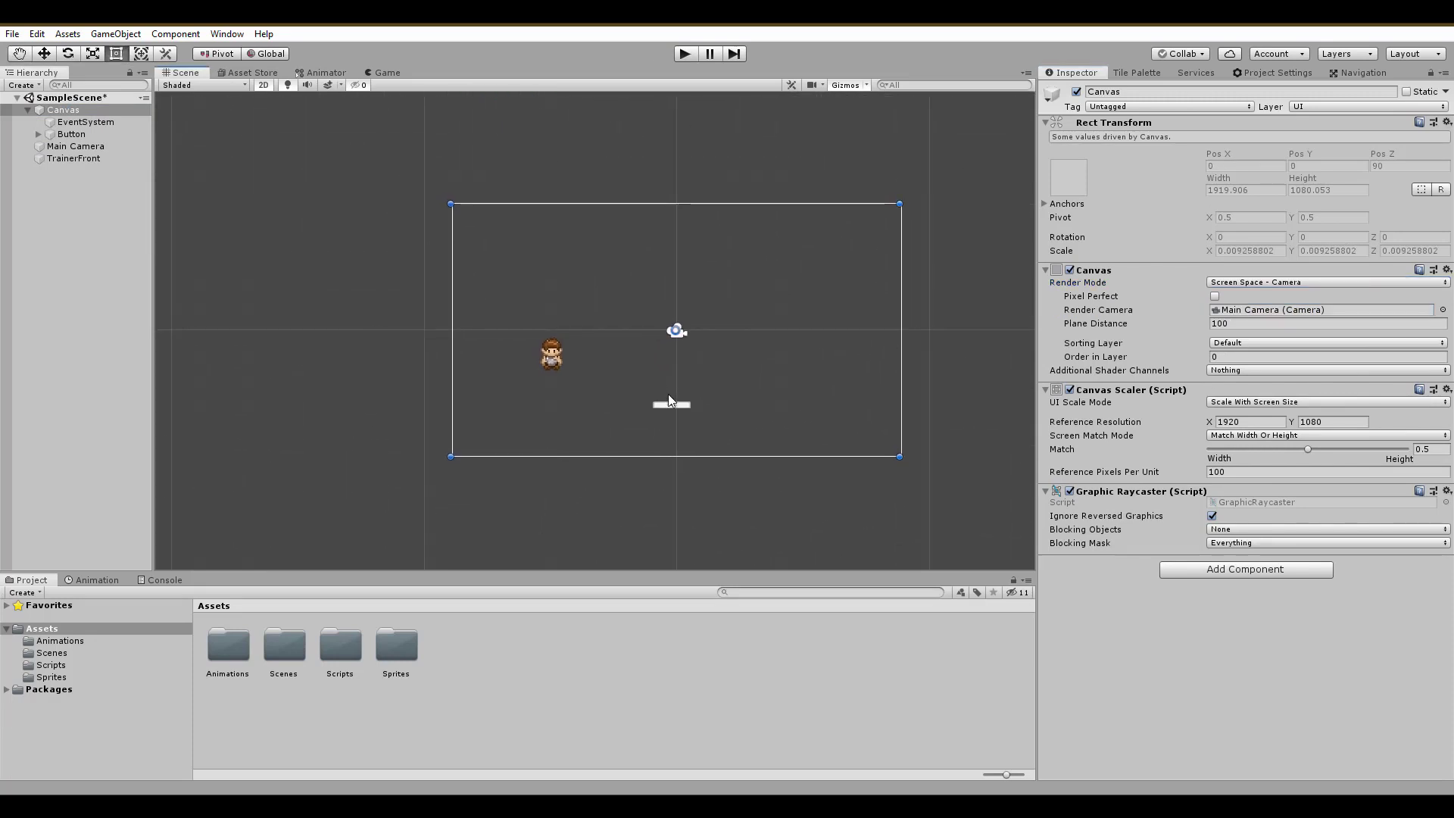
scroll(652, 387, "up", 2)
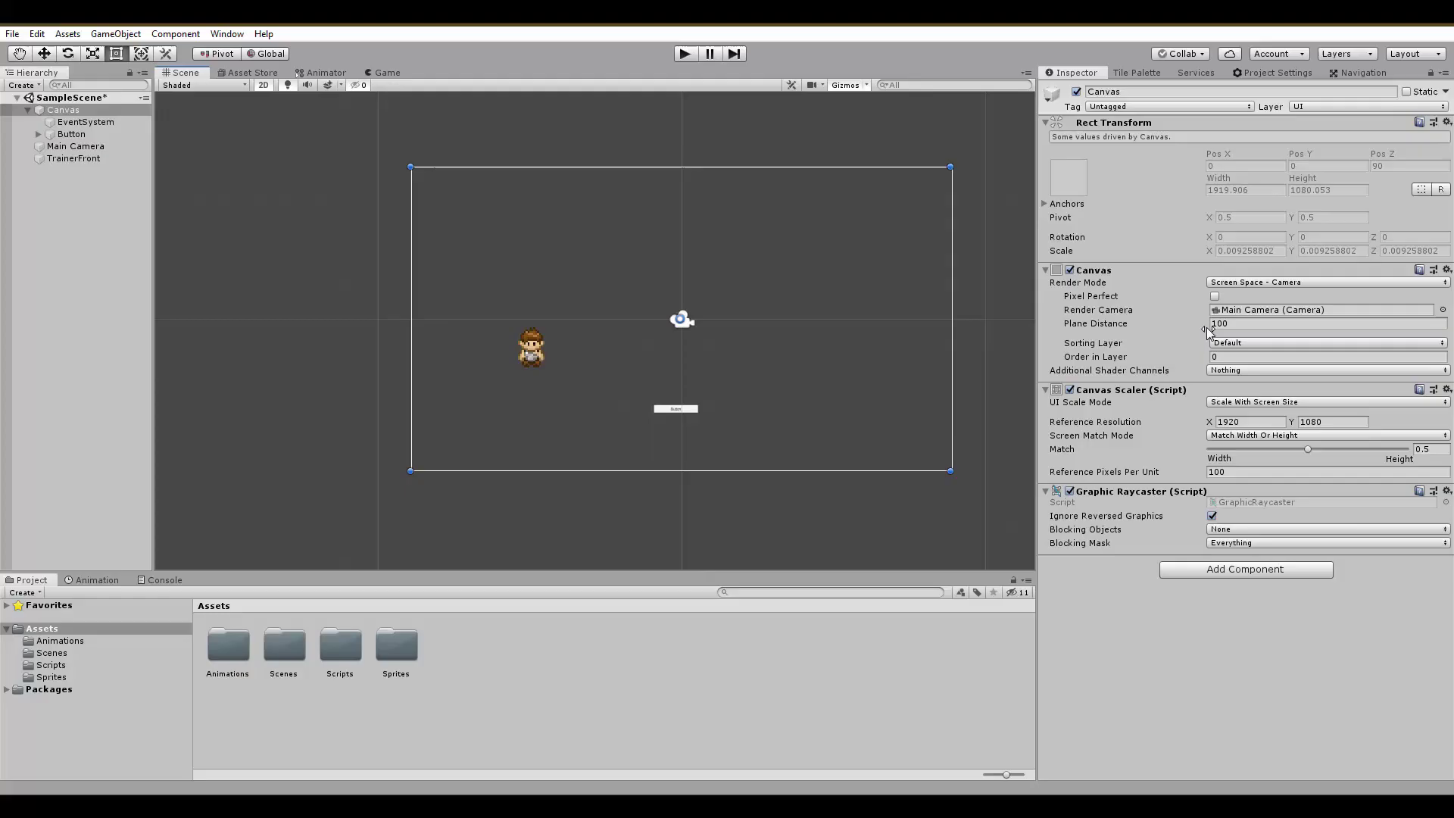
Set the Canvas plane distance to 0, checking its depth against the camera in 3D before returning to the 2D view
left_click(266, 85)
scroll(512, 398, "down", 4)
left_click_drag(644, 468, 1026, 454, "alt")
left_click_drag(1173, 326, 878, 322)
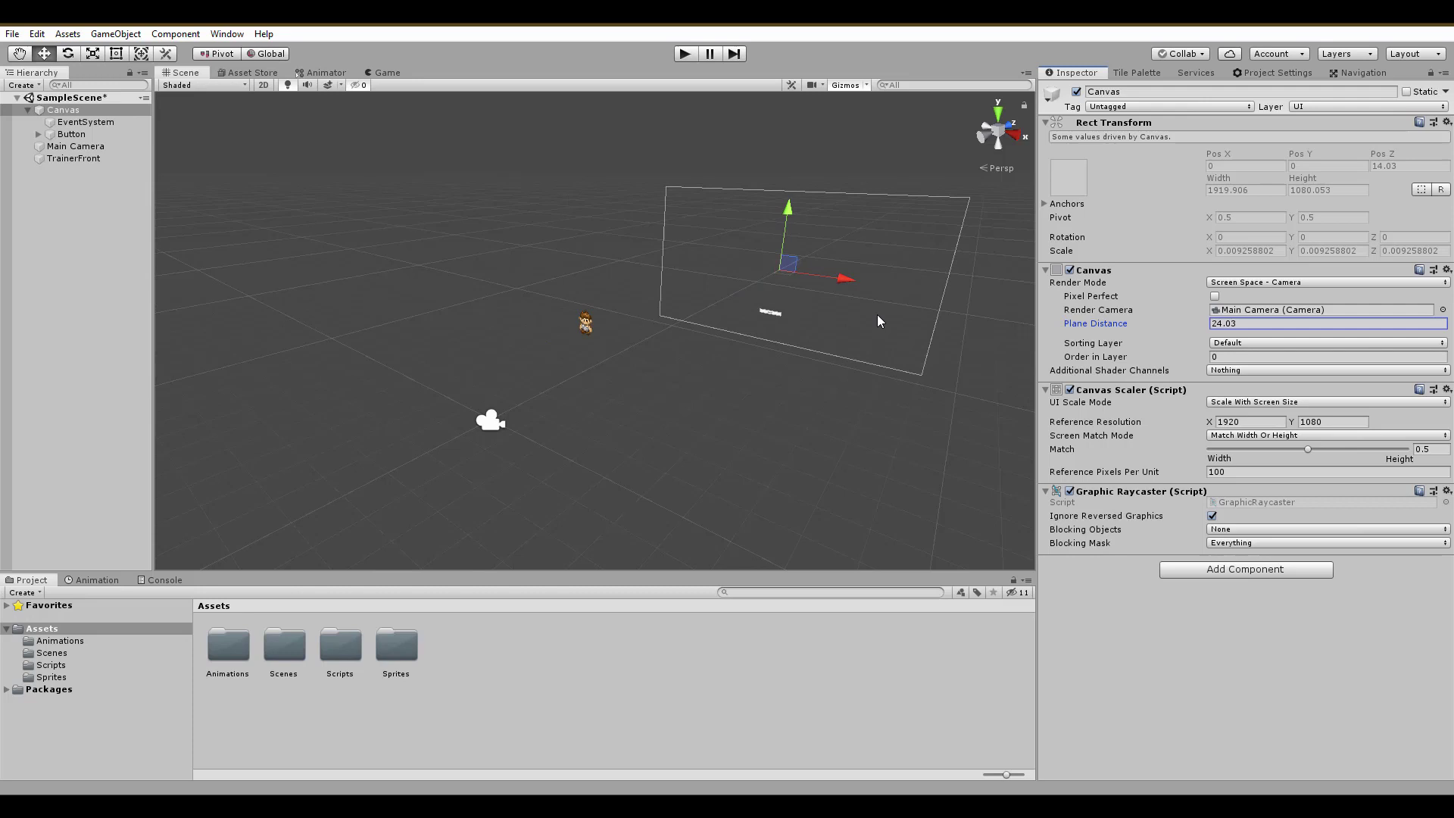
left_click(1289, 338)
type("0")
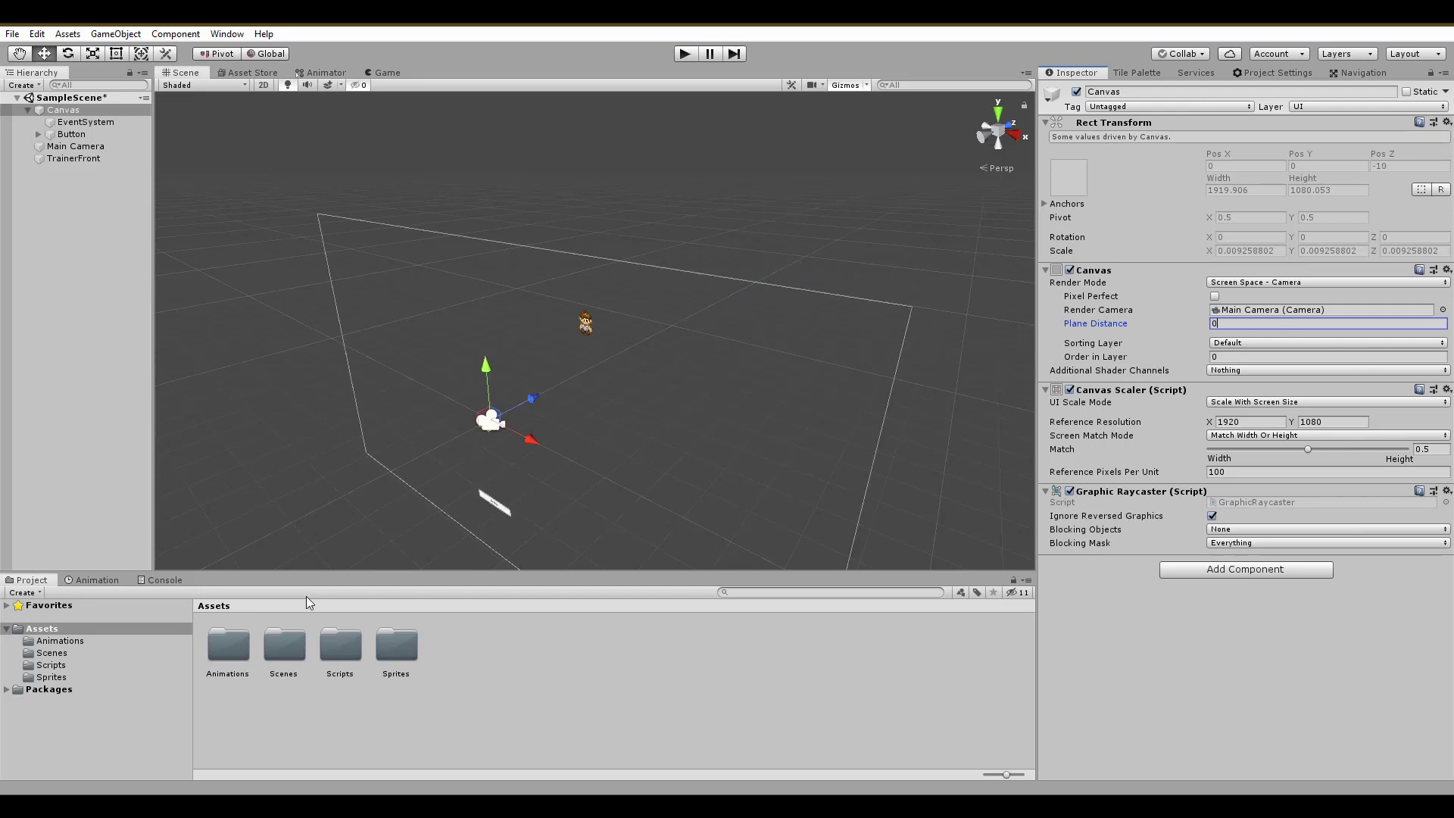
left_click_drag(788, 451, 967, 398, "alt")
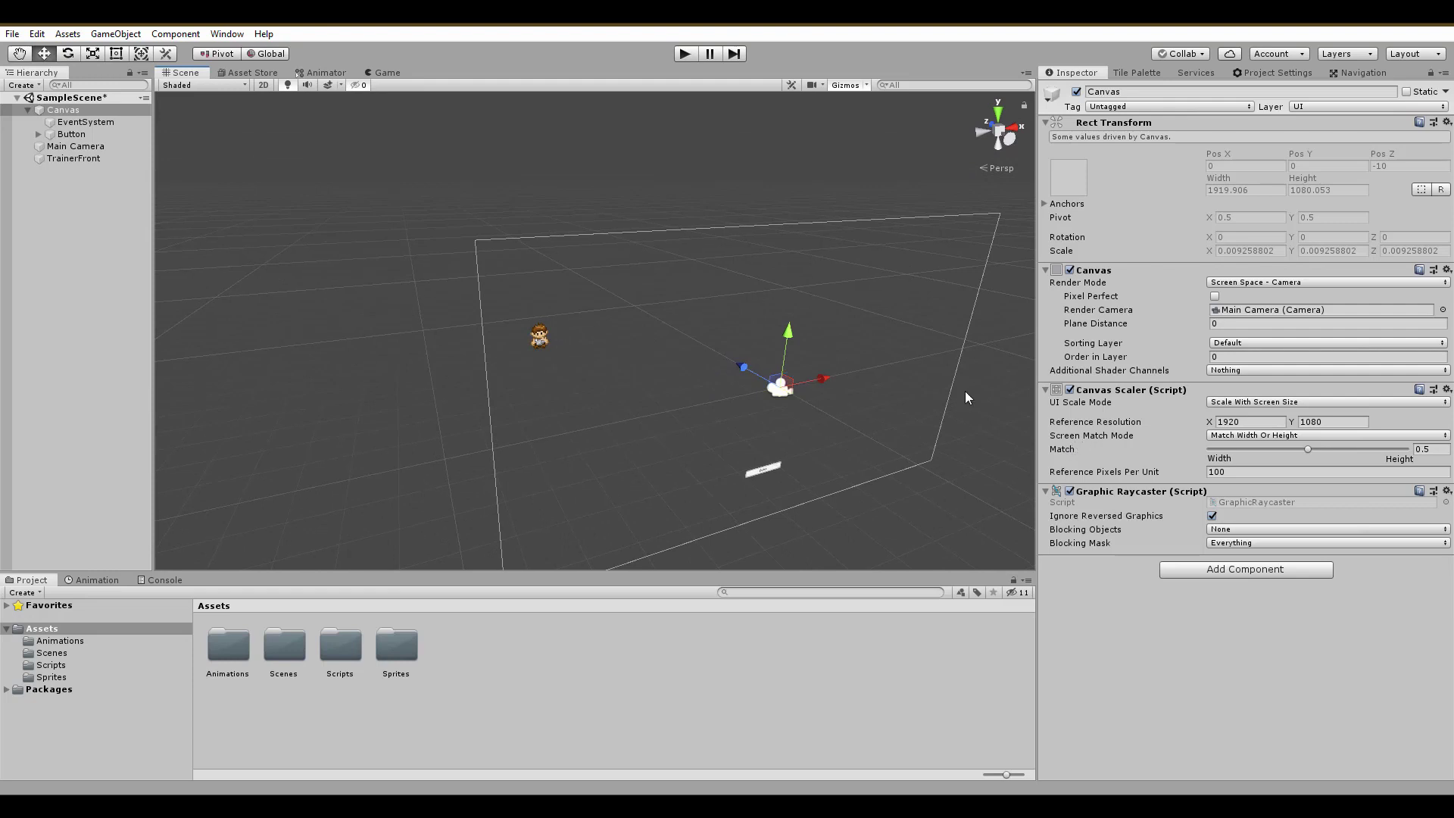
left_click(264, 85)
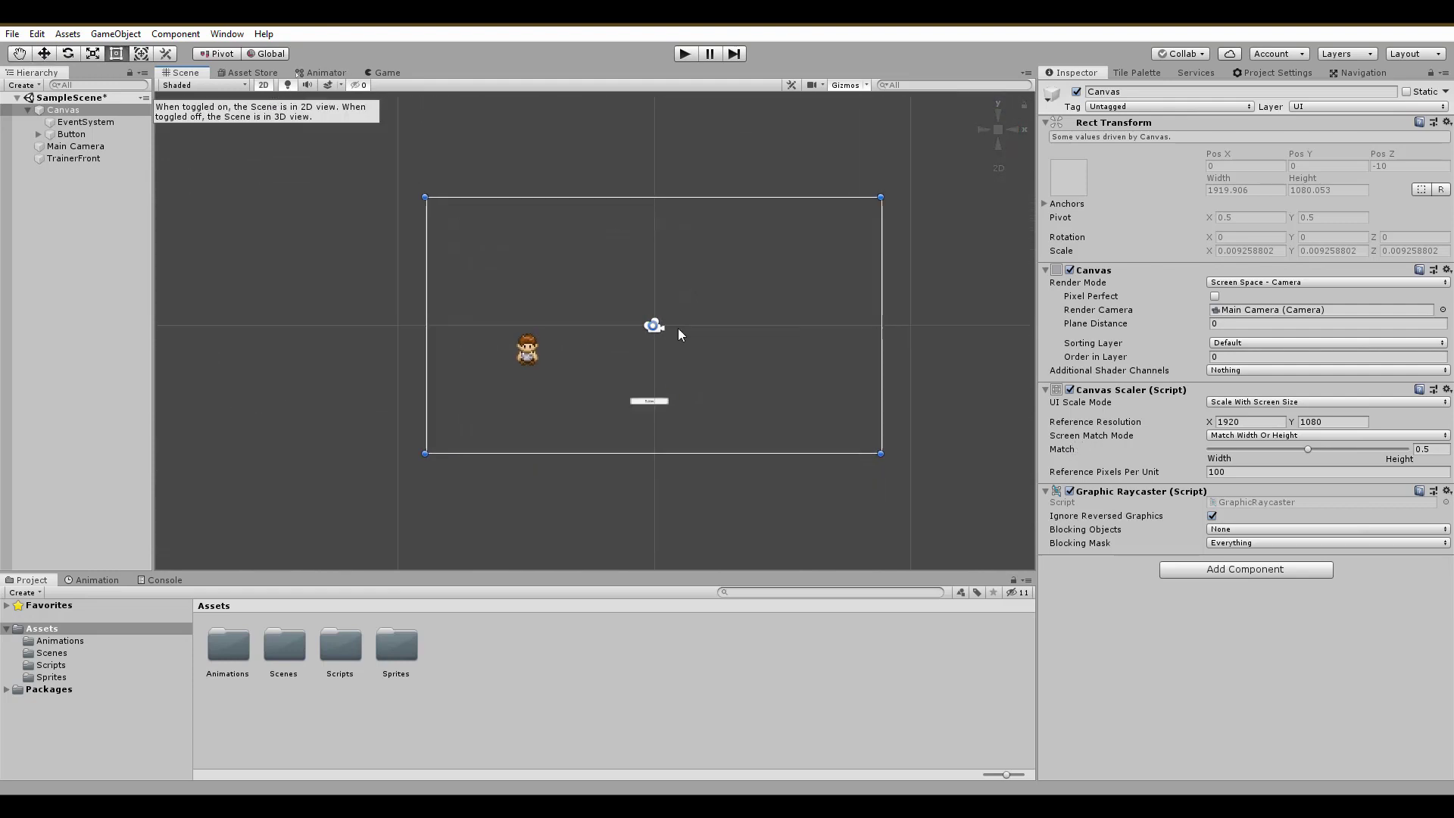
Add a new sorting layer named Canvas to the project's sorting layers
left_click(1251, 343)
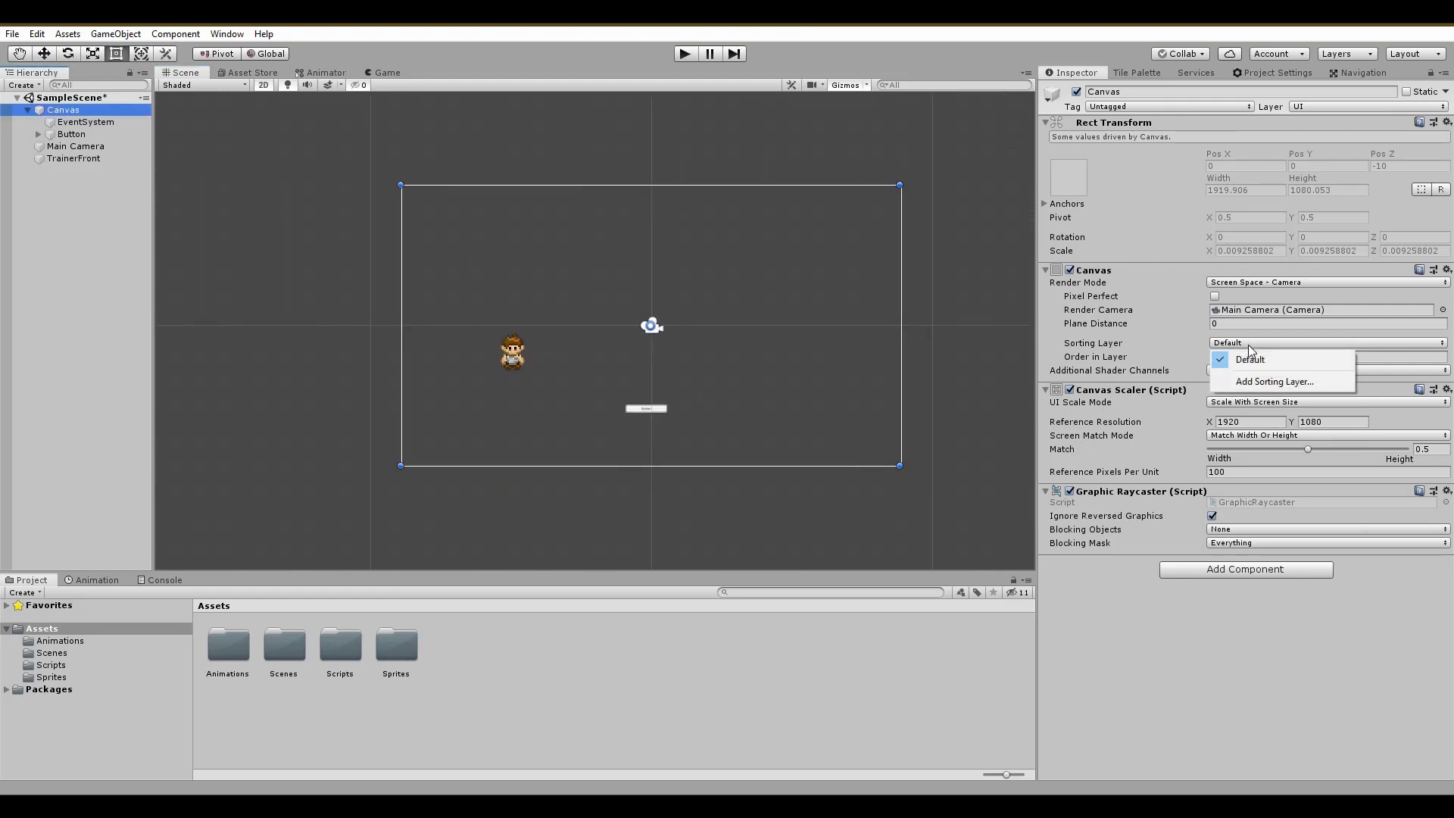
left_click(1257, 382)
left_click(1418, 166)
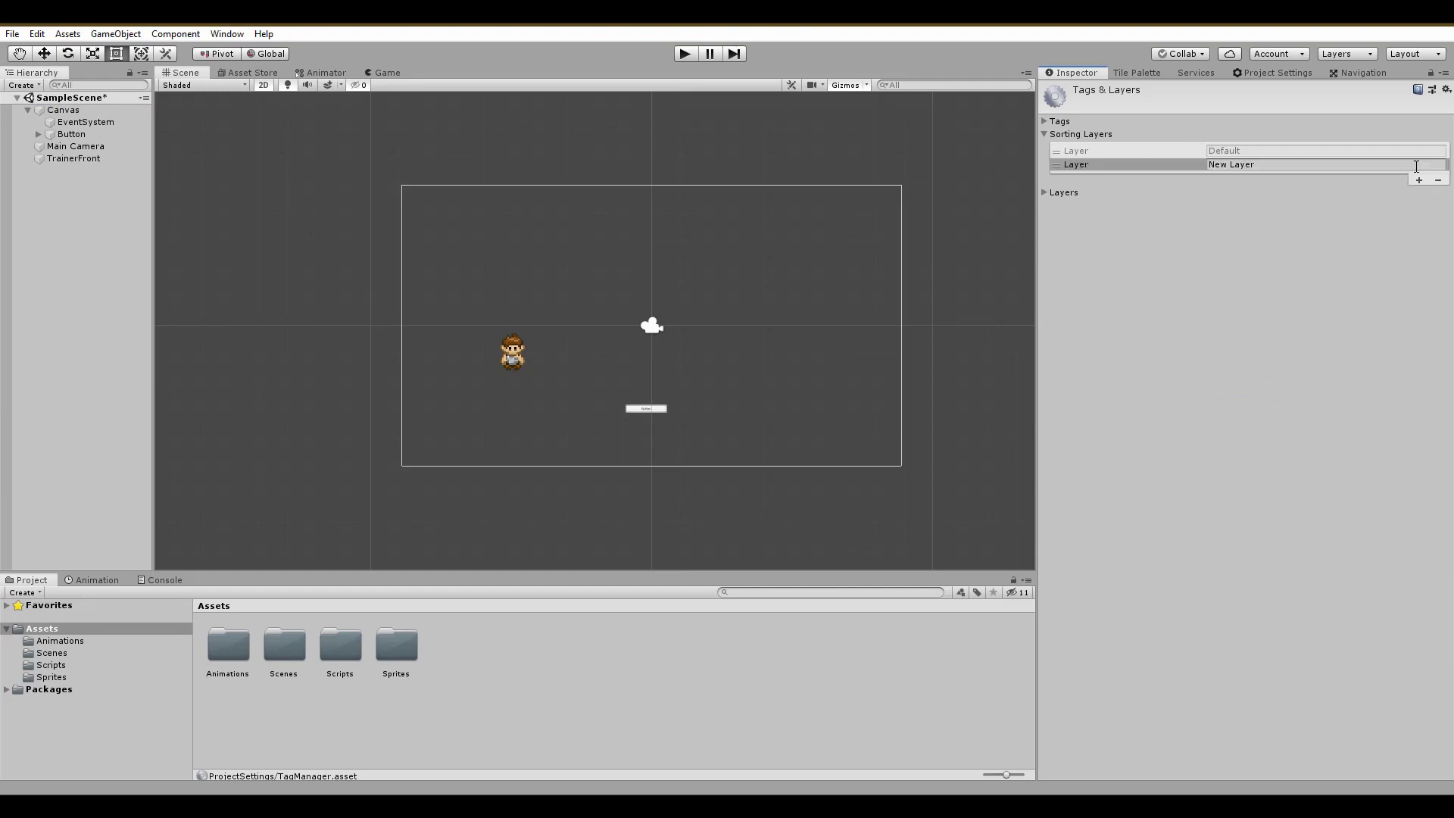
left_click(1294, 167)
type("Canvas")
left_click(1243, 217)
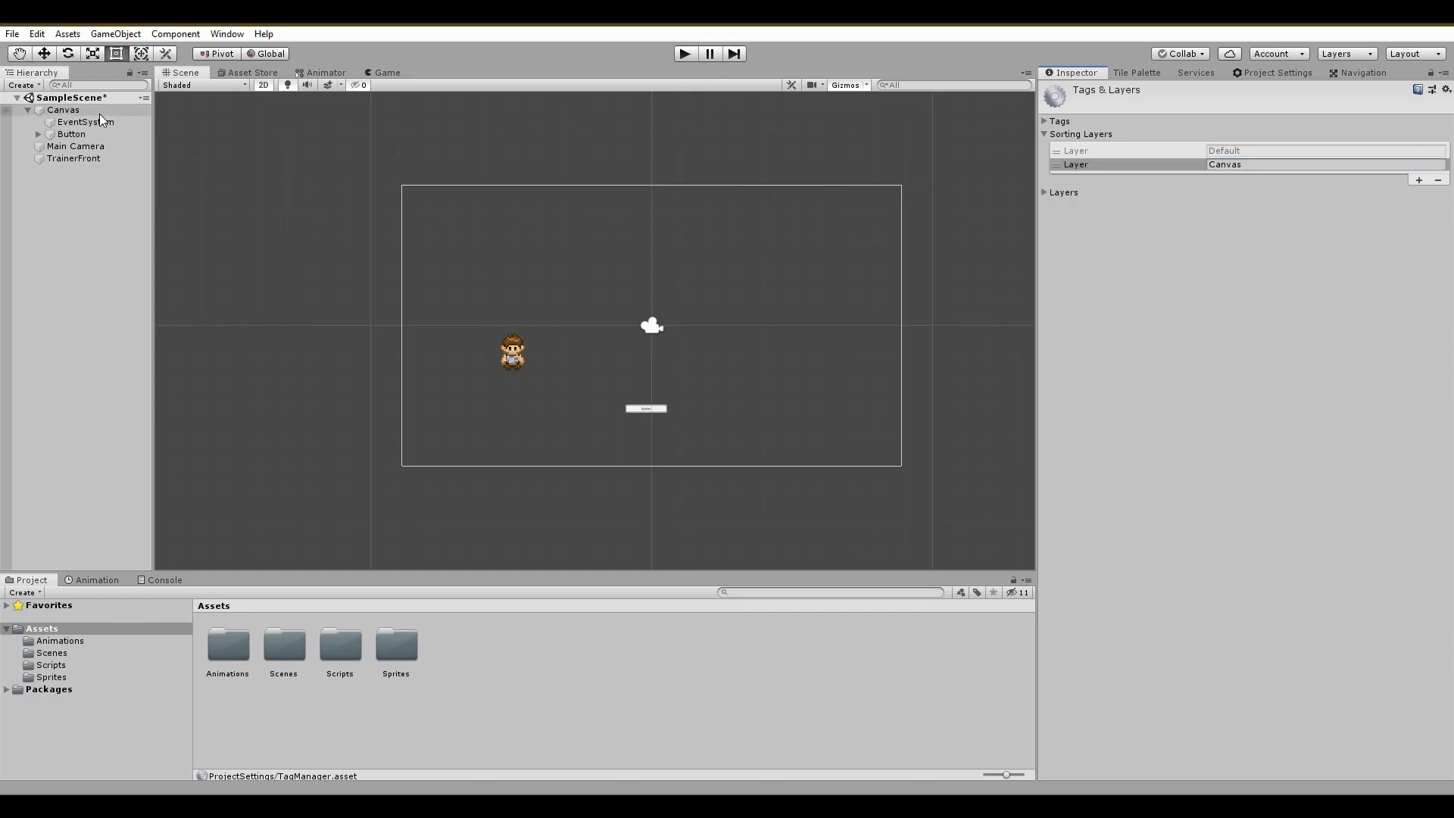
Assign the Canvas sorting layer to the Canvas object
left_click(63, 110)
left_click(1254, 343)
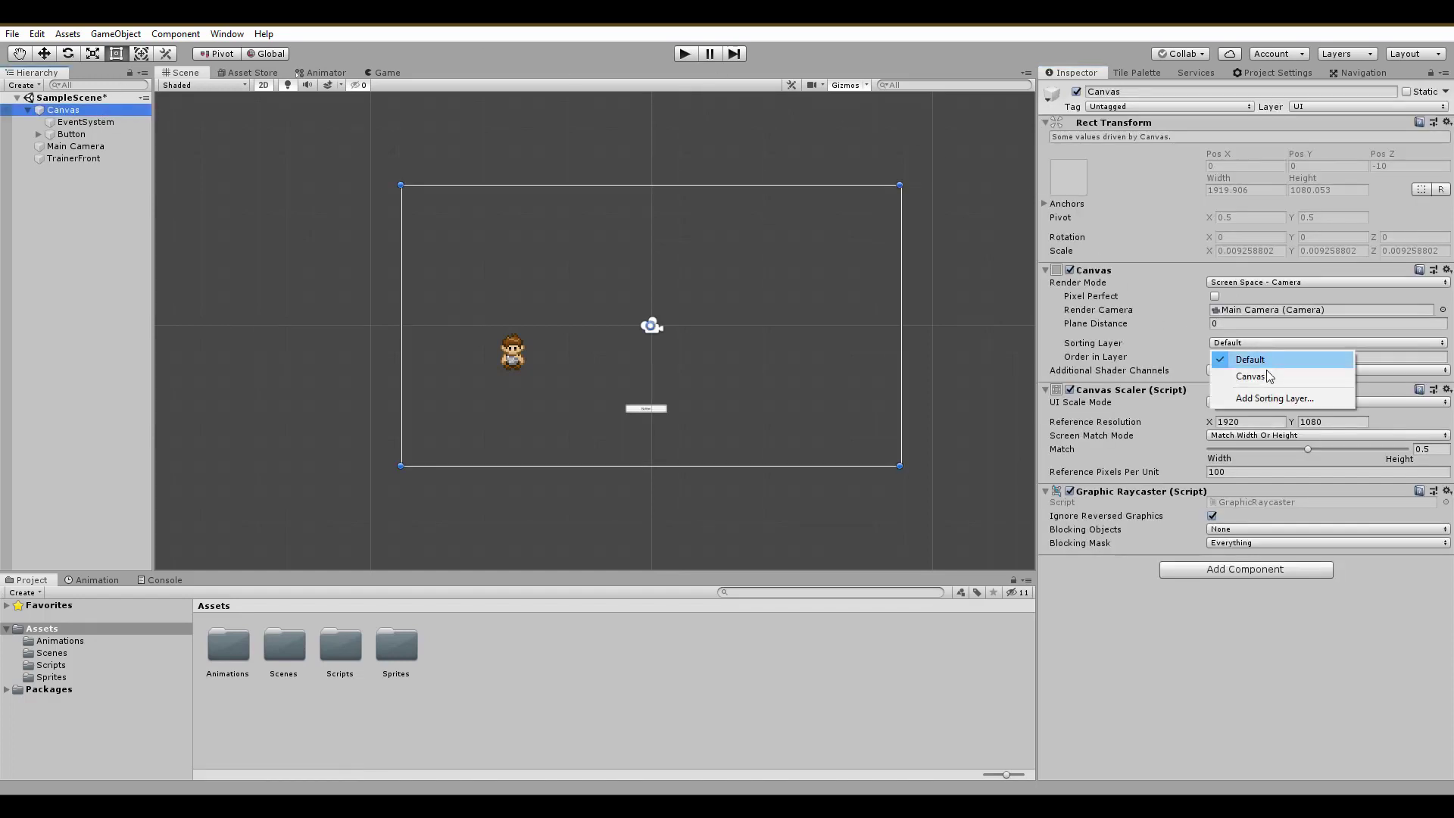
left_click(1231, 375)
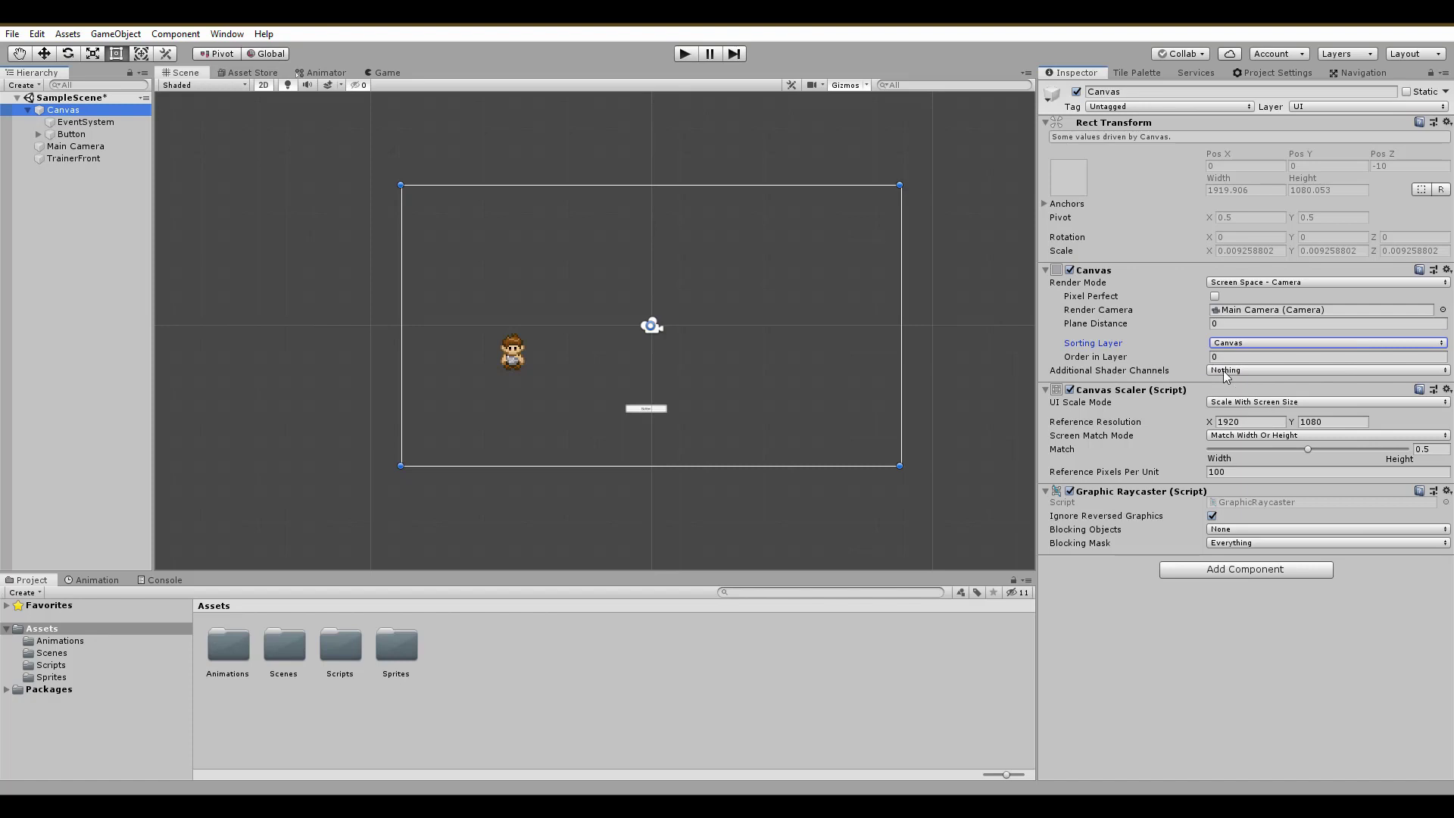
Enlarge the button to about 434 by 248 and move it just below the TrainerFront character, at about X -597, Y -312
left_click(70, 134)
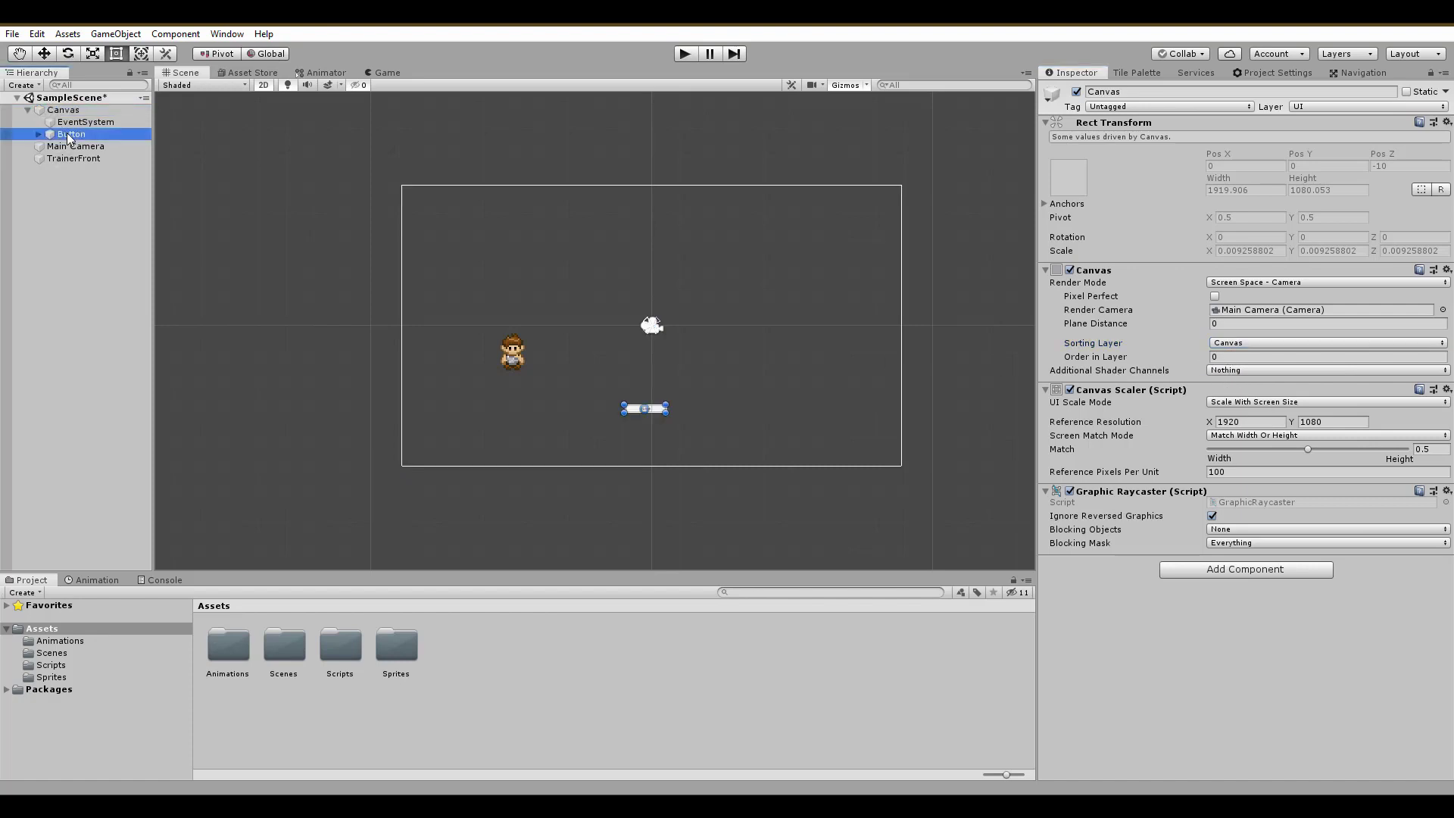
left_click_drag(666, 403, 729, 341)
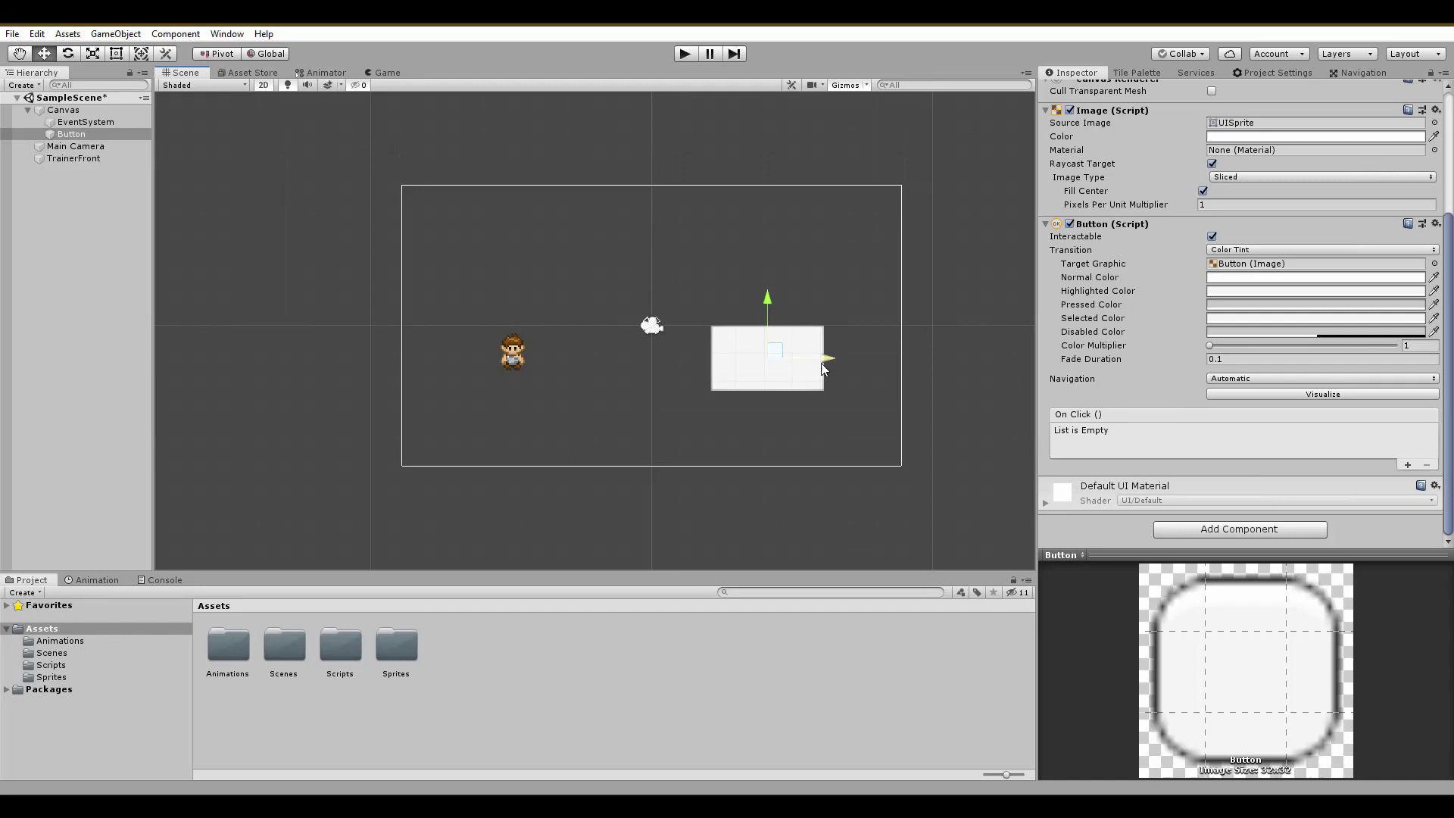
left_click_drag(825, 364, 552, 364)
left_click_drag(496, 302, 490, 354)
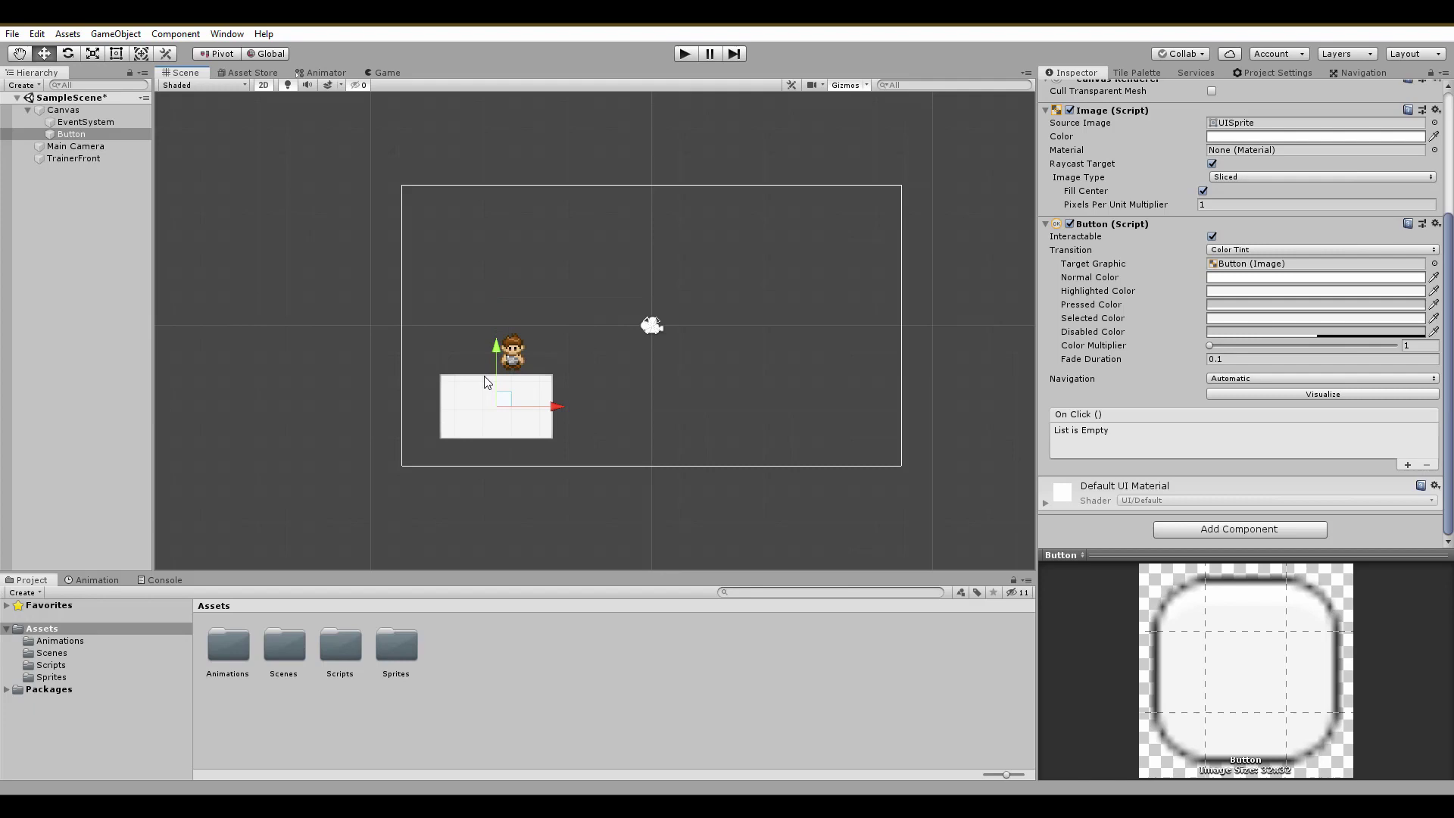
Anchor the button to the bottom left of the canvas
scroll(1290, 335, "up", 5)
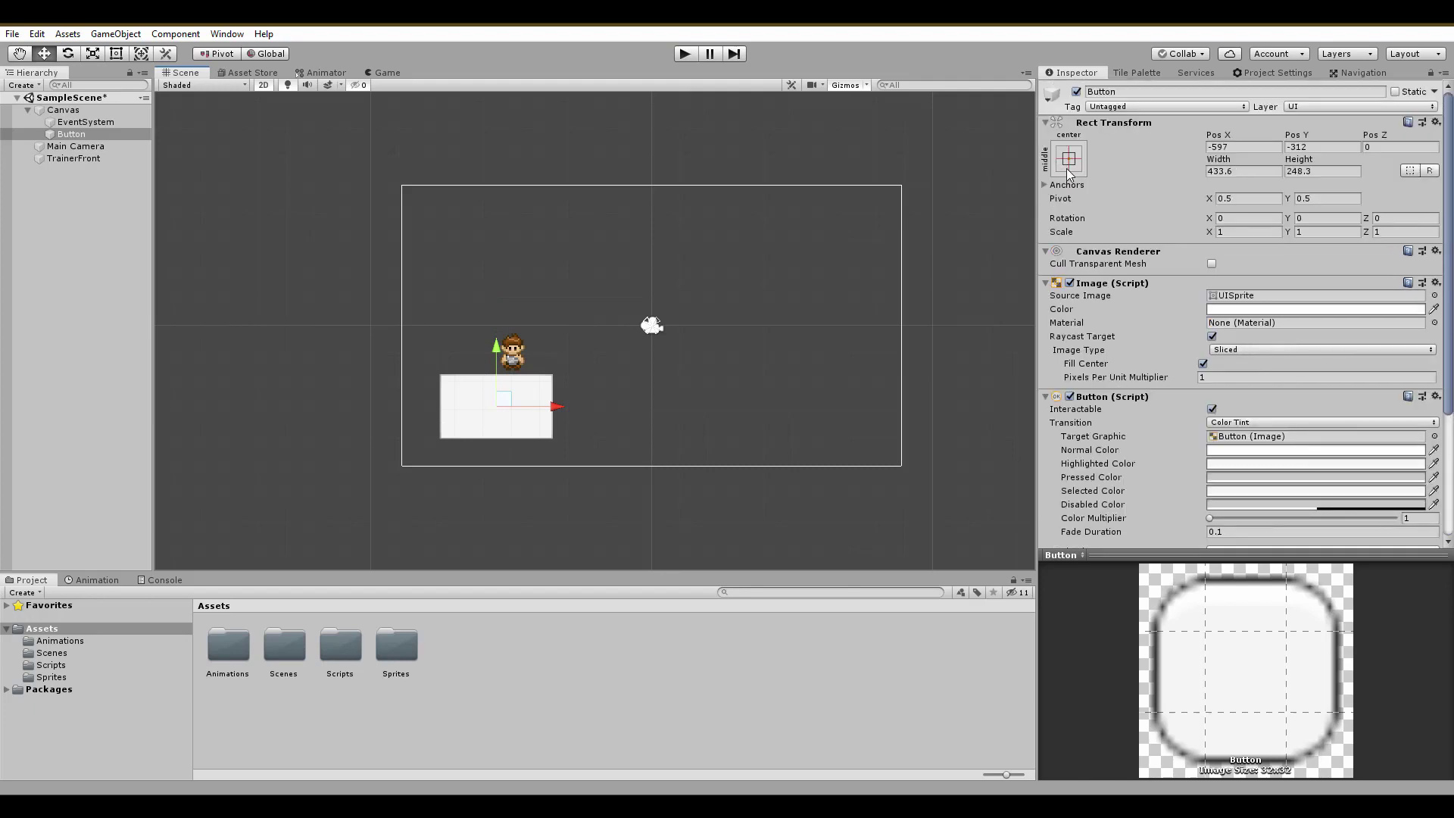
left_click(1070, 160)
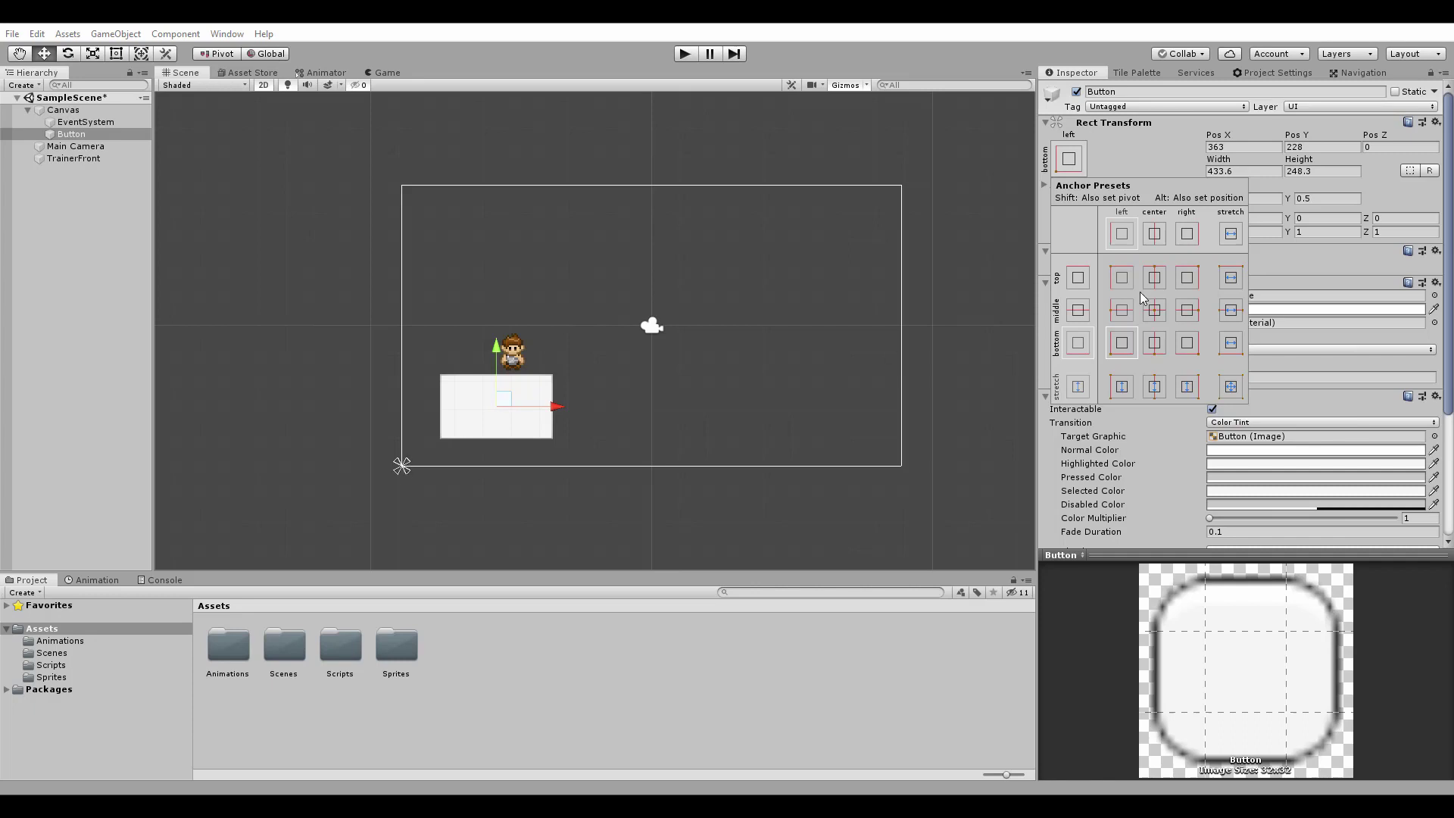
left_click(1114, 346)
Check the button in the Game view and dock that view beside the Scene view for comparison
left_click(384, 83)
left_click(388, 74)
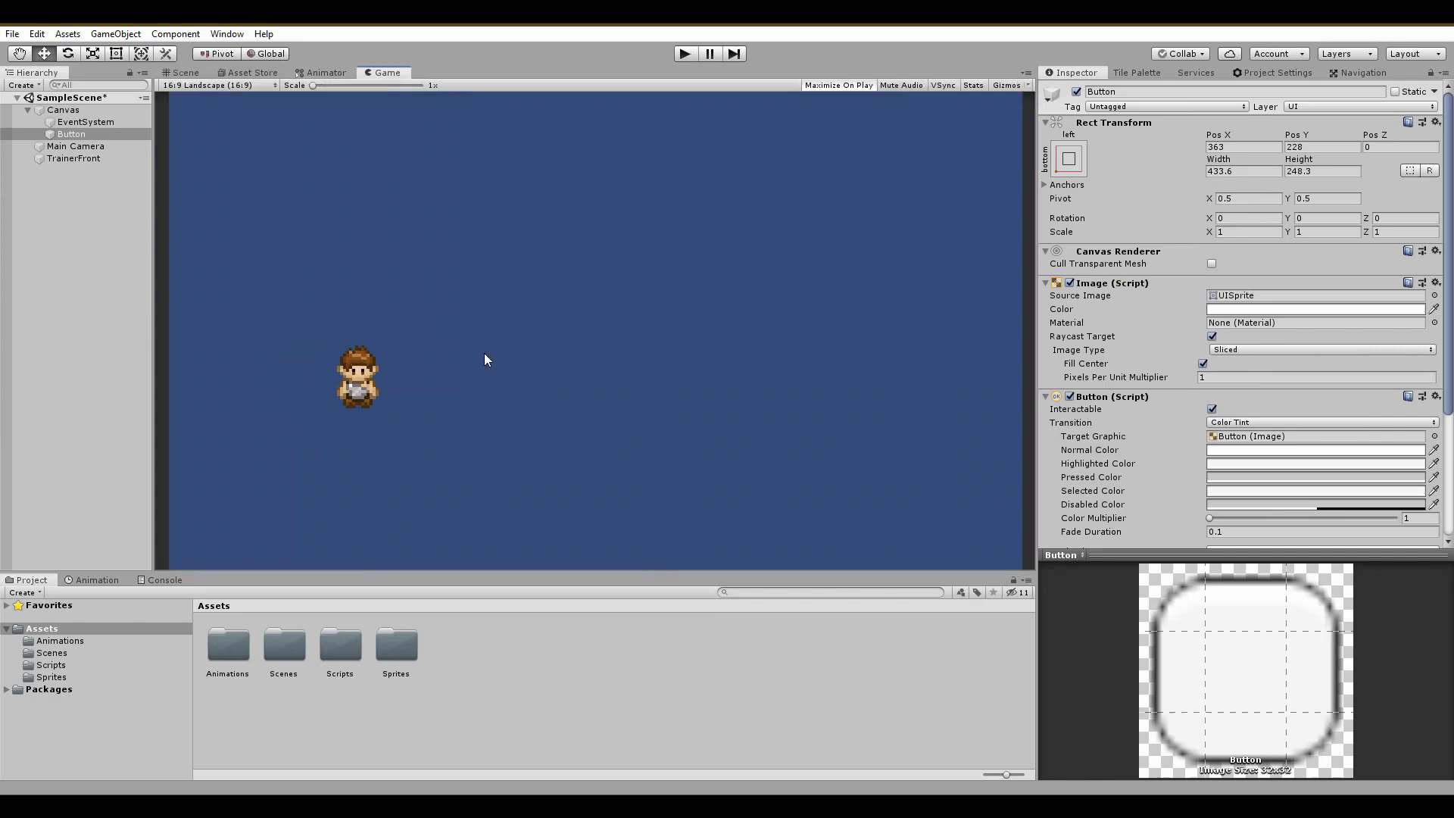
left_click(238, 84)
left_click(193, 73)
left_click(193, 73)
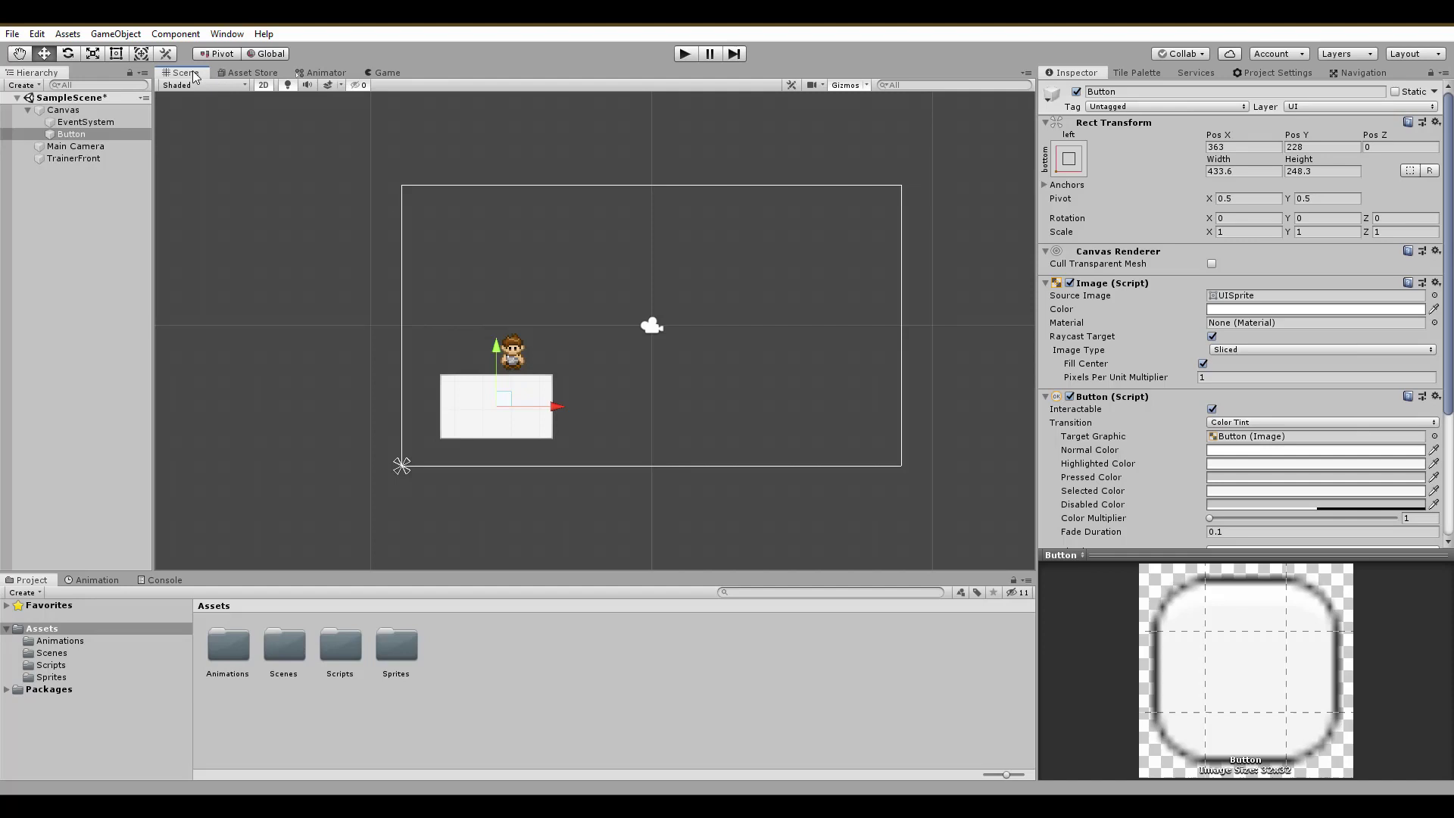
left_click_drag(387, 73, 930, 430)
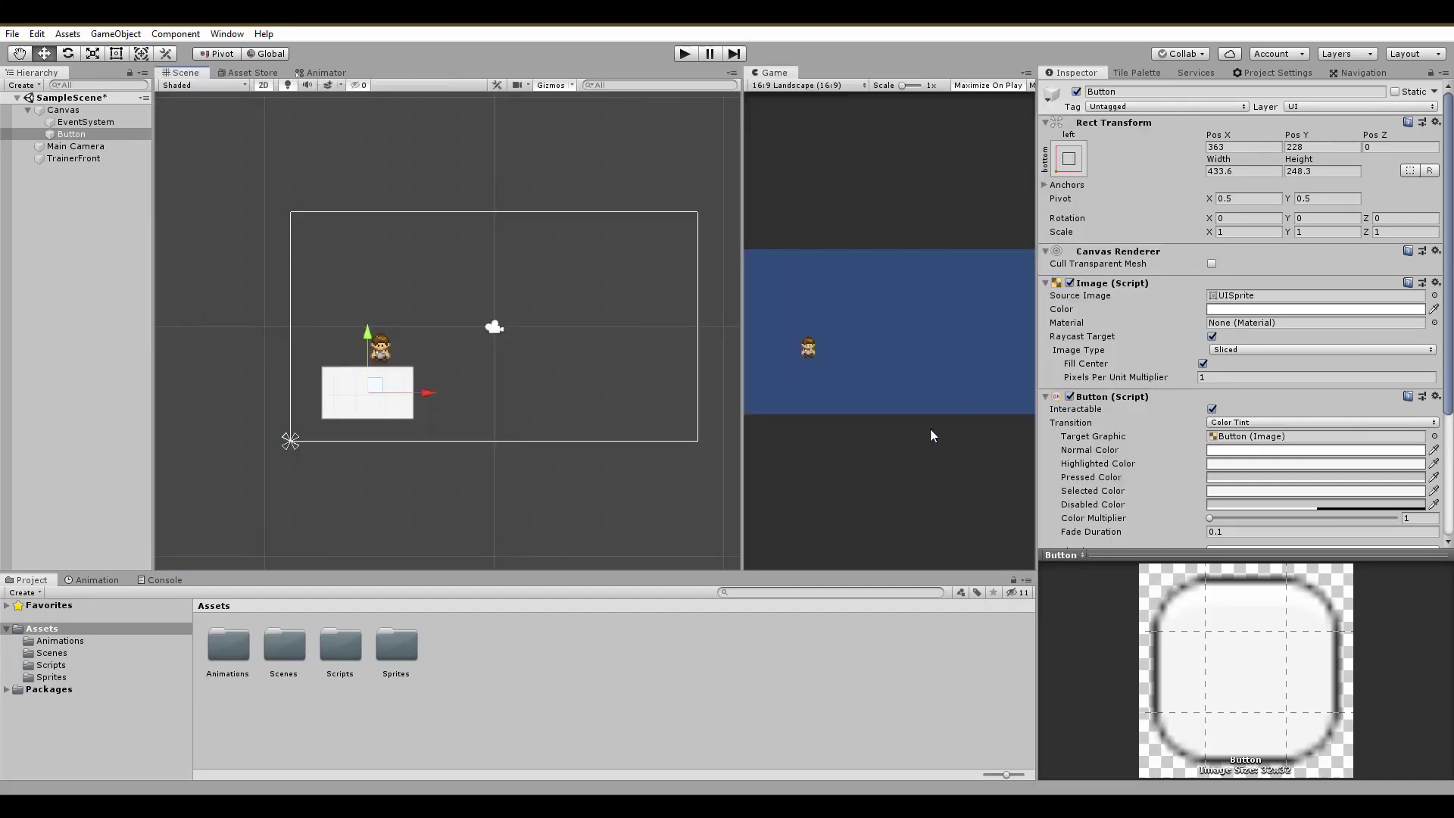
Change the Main Camera's background color to black (000000), keeping its culling mask at Everything
left_click(75, 146)
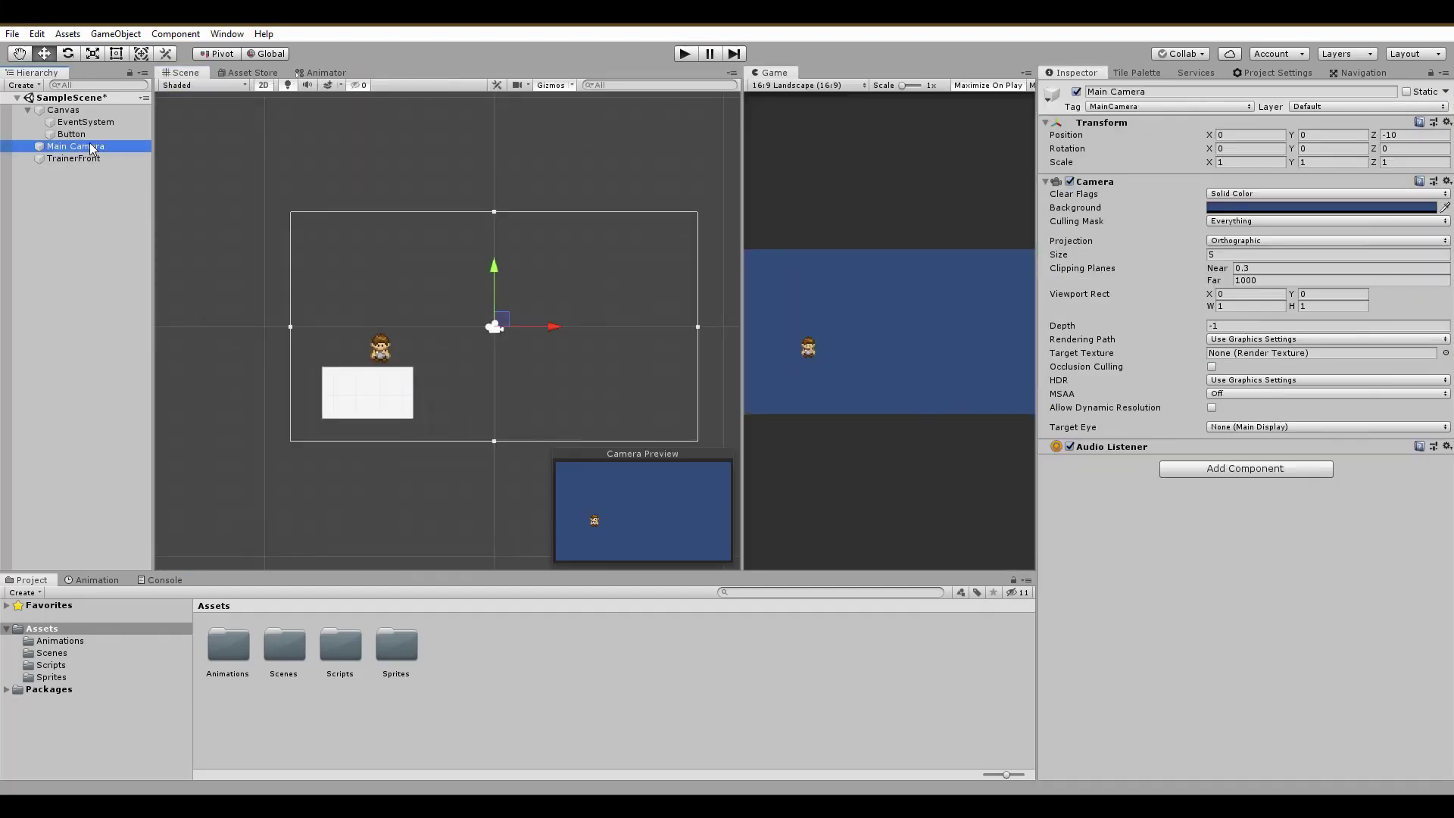
left_click(1252, 219)
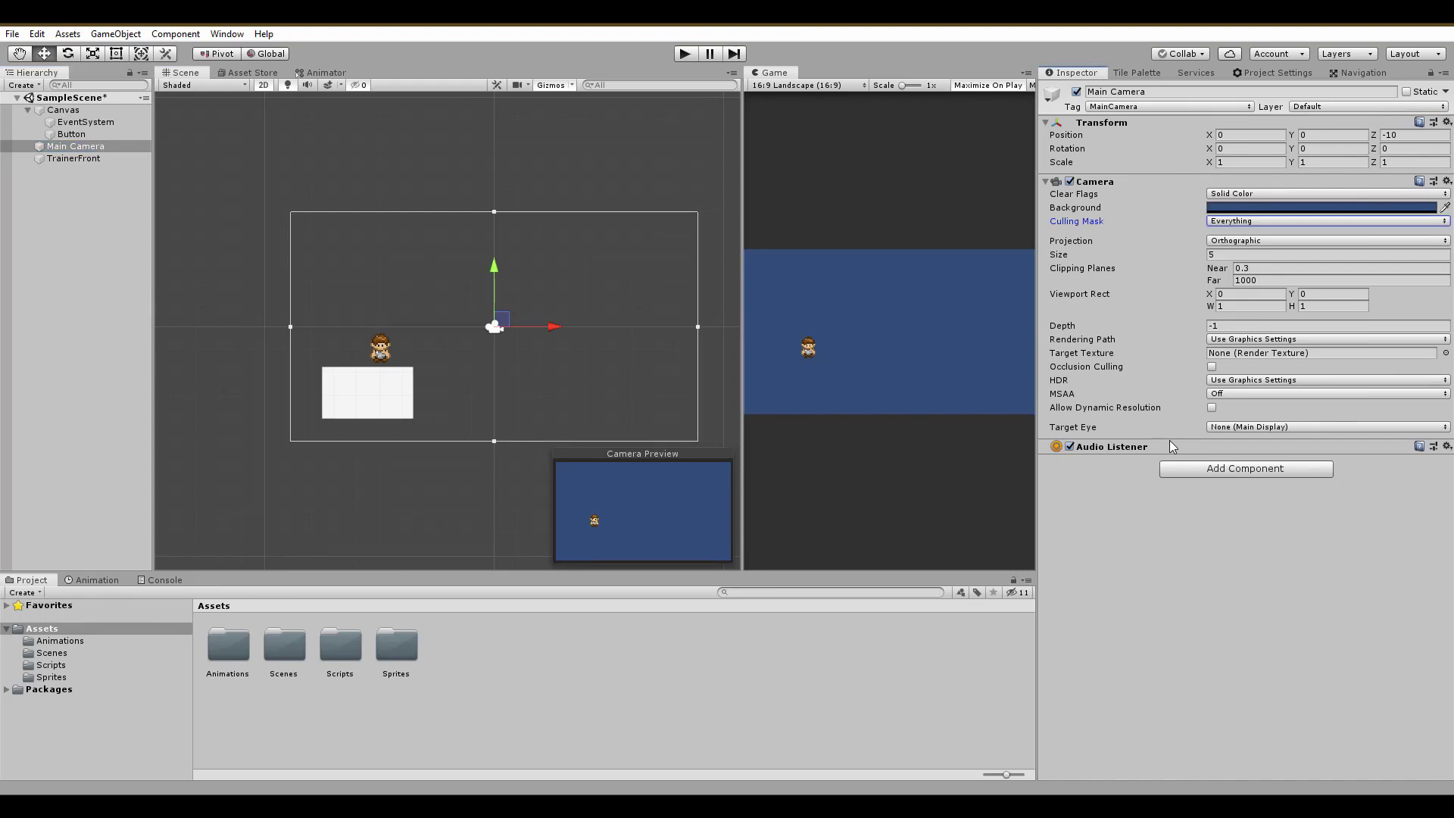
left_click(1234, 208)
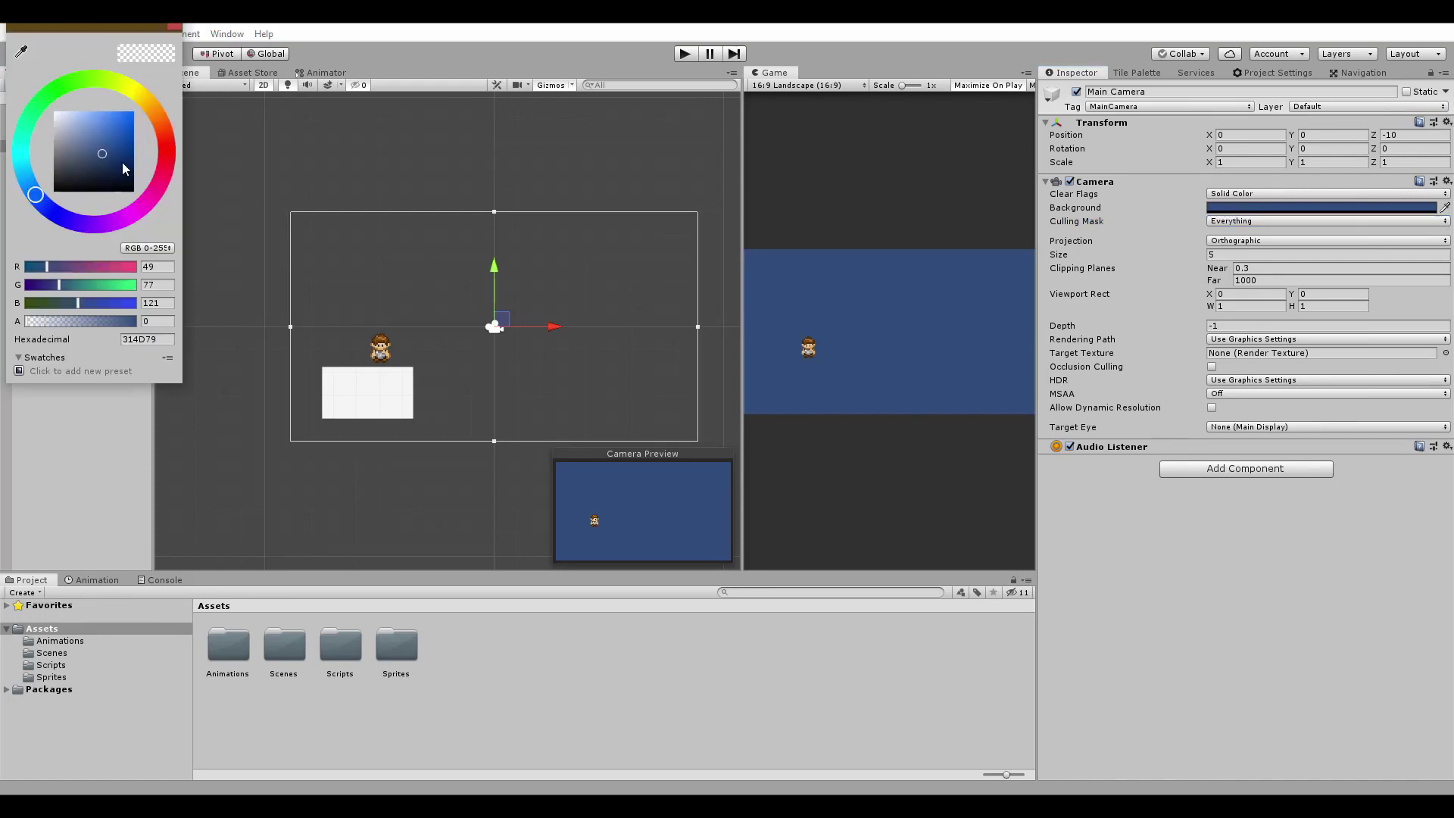
left_click_drag(122, 163, 1, 242)
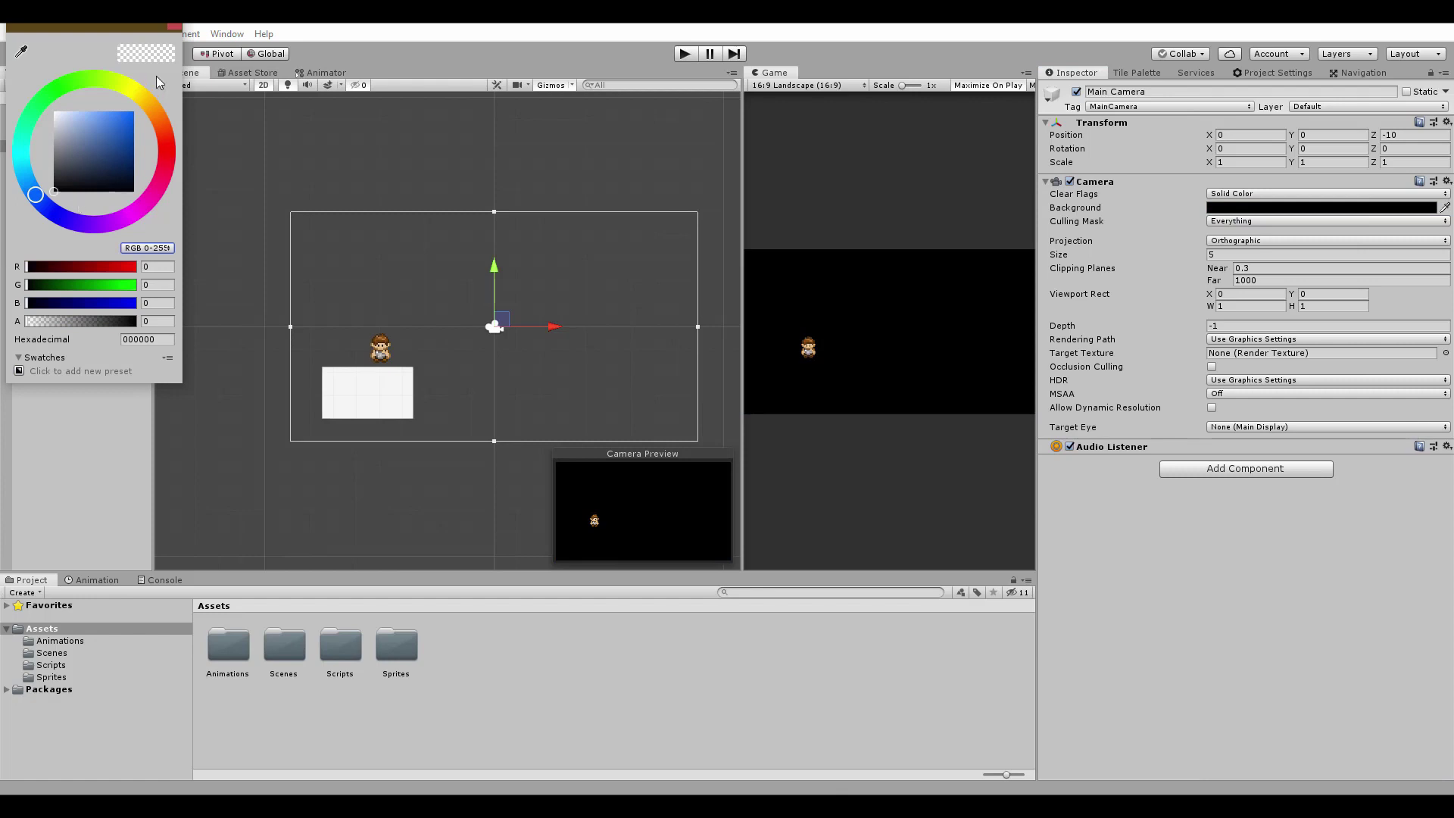
left_click(175, 27)
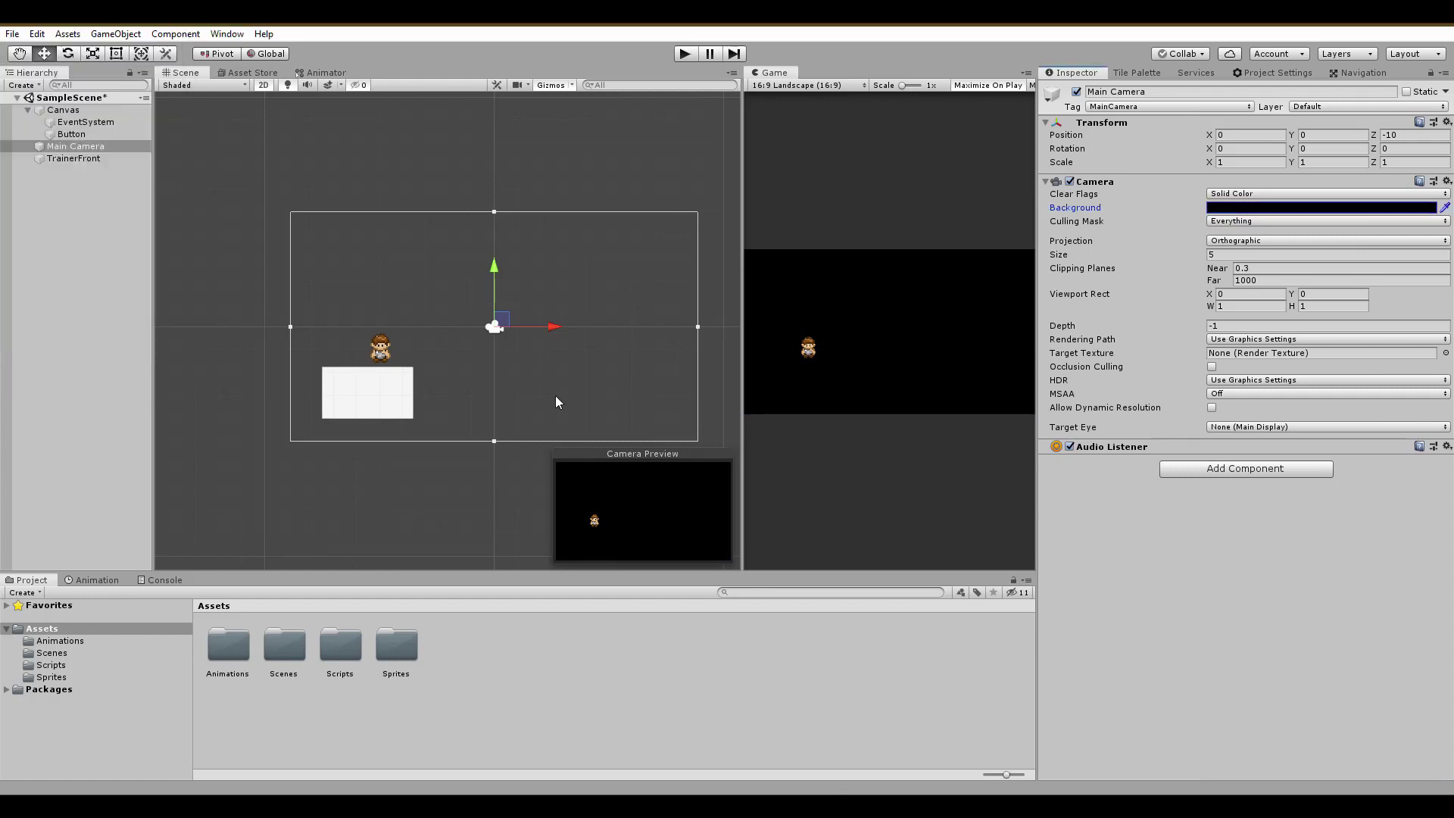
Try a Main Camera size of 7, settle on 6, and turn HDR off
left_click(1240, 256)
type("7")
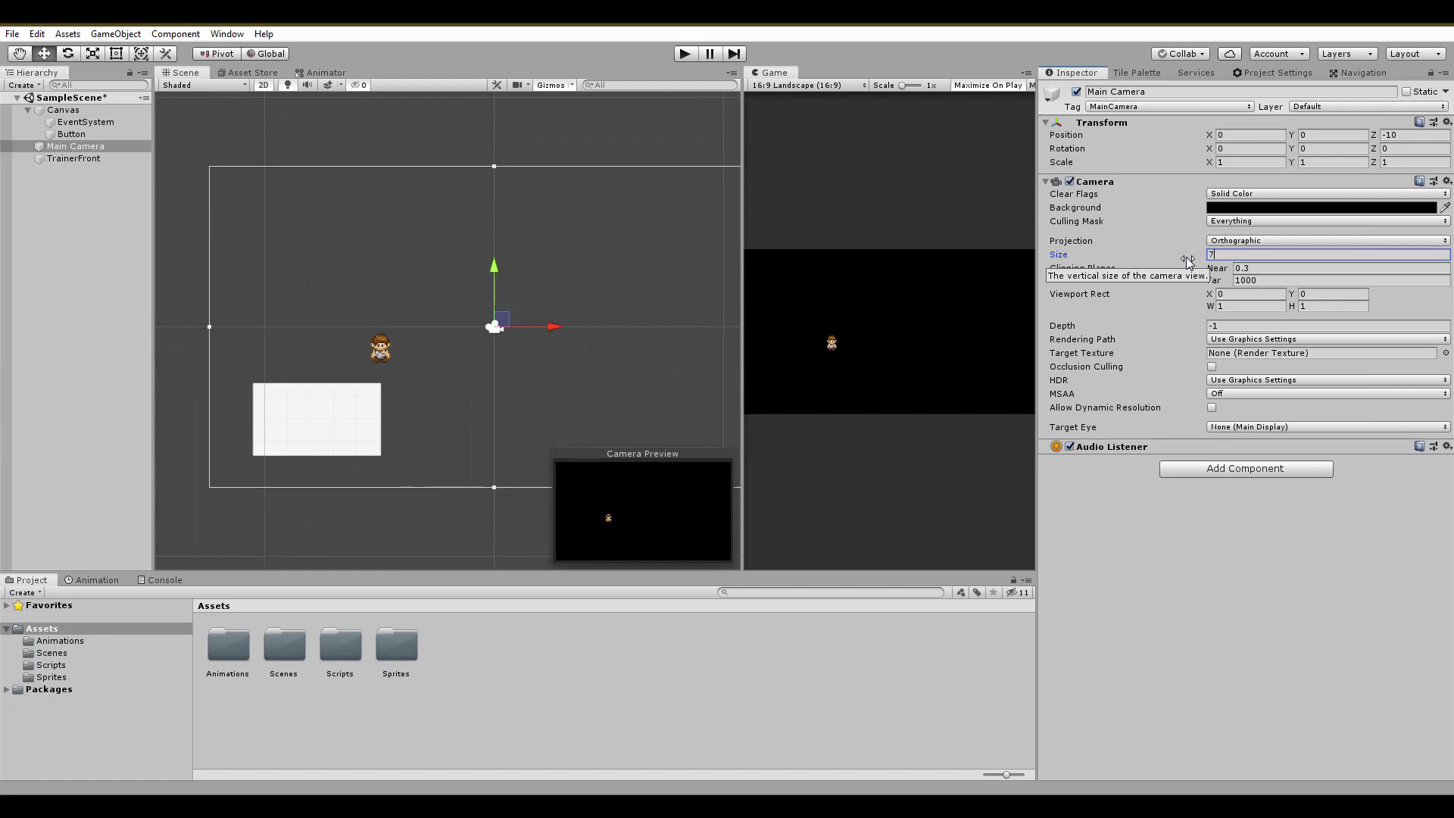
key("BackSpace")
type("6")
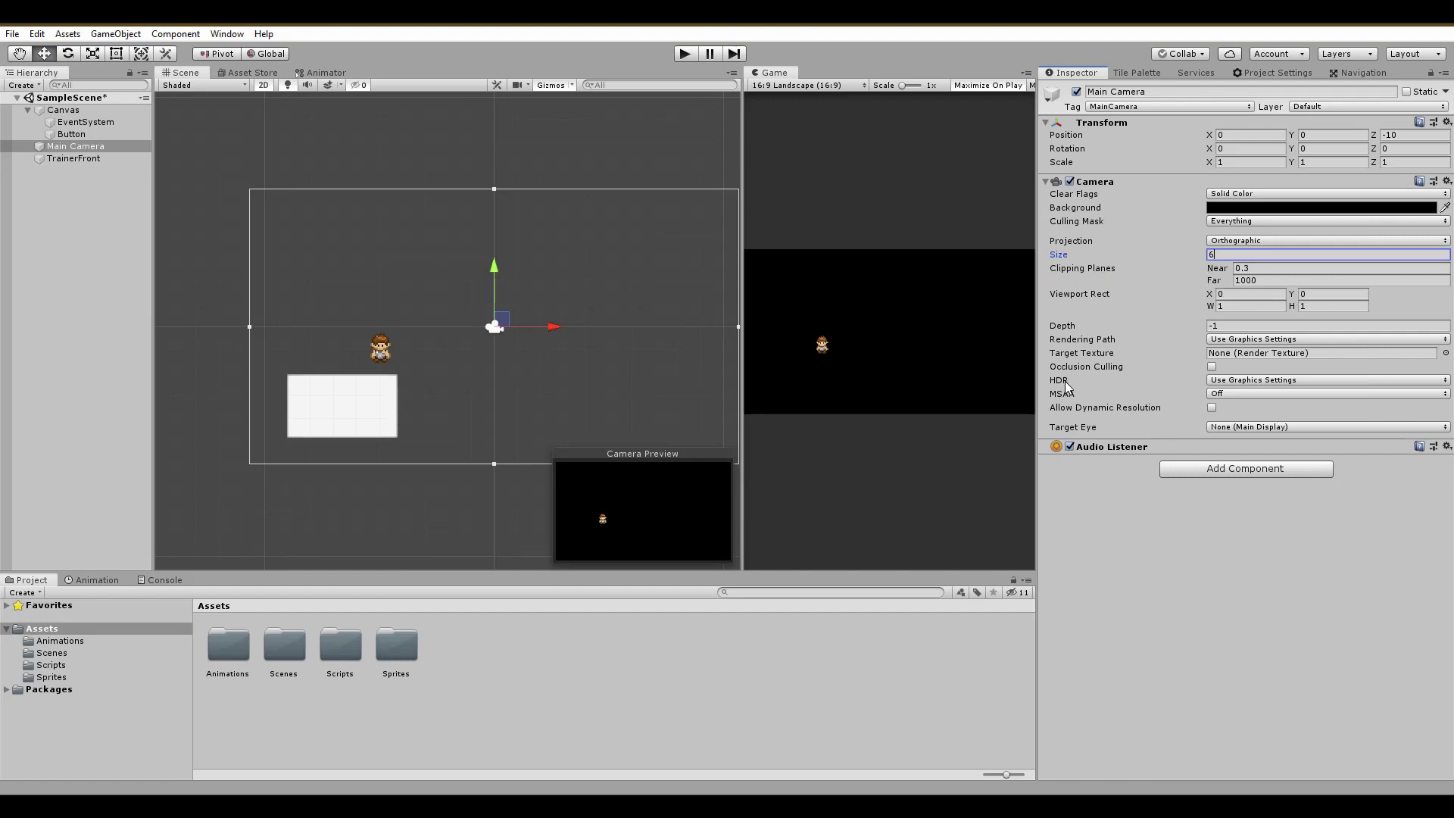
left_click(1248, 380)
left_click(1246, 391)
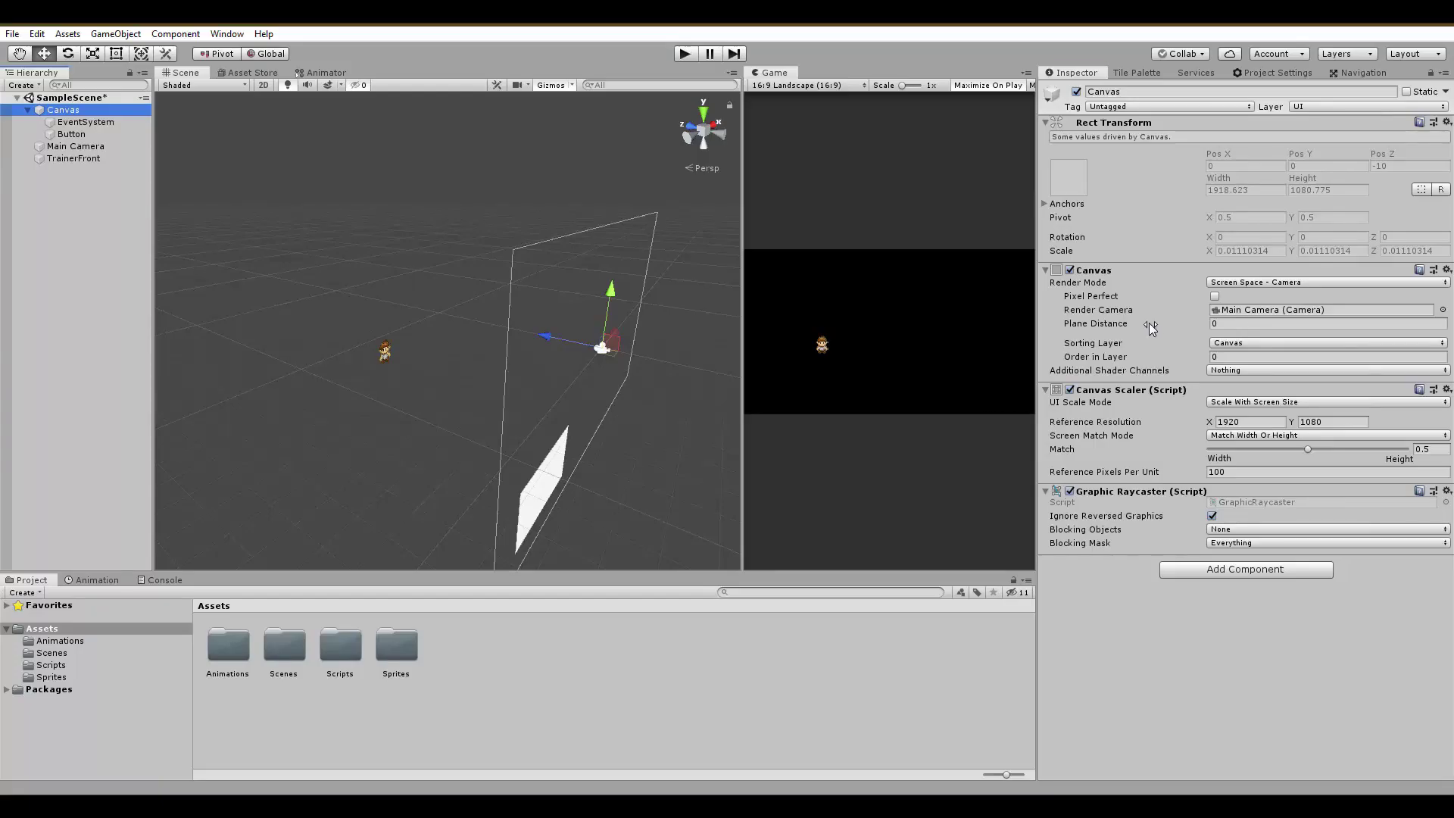
Set the Canvas plane distance to 5 and check its depth against the Main Camera in the 3D view
left_click_drag(1148, 323, 1206, 325)
type("5")
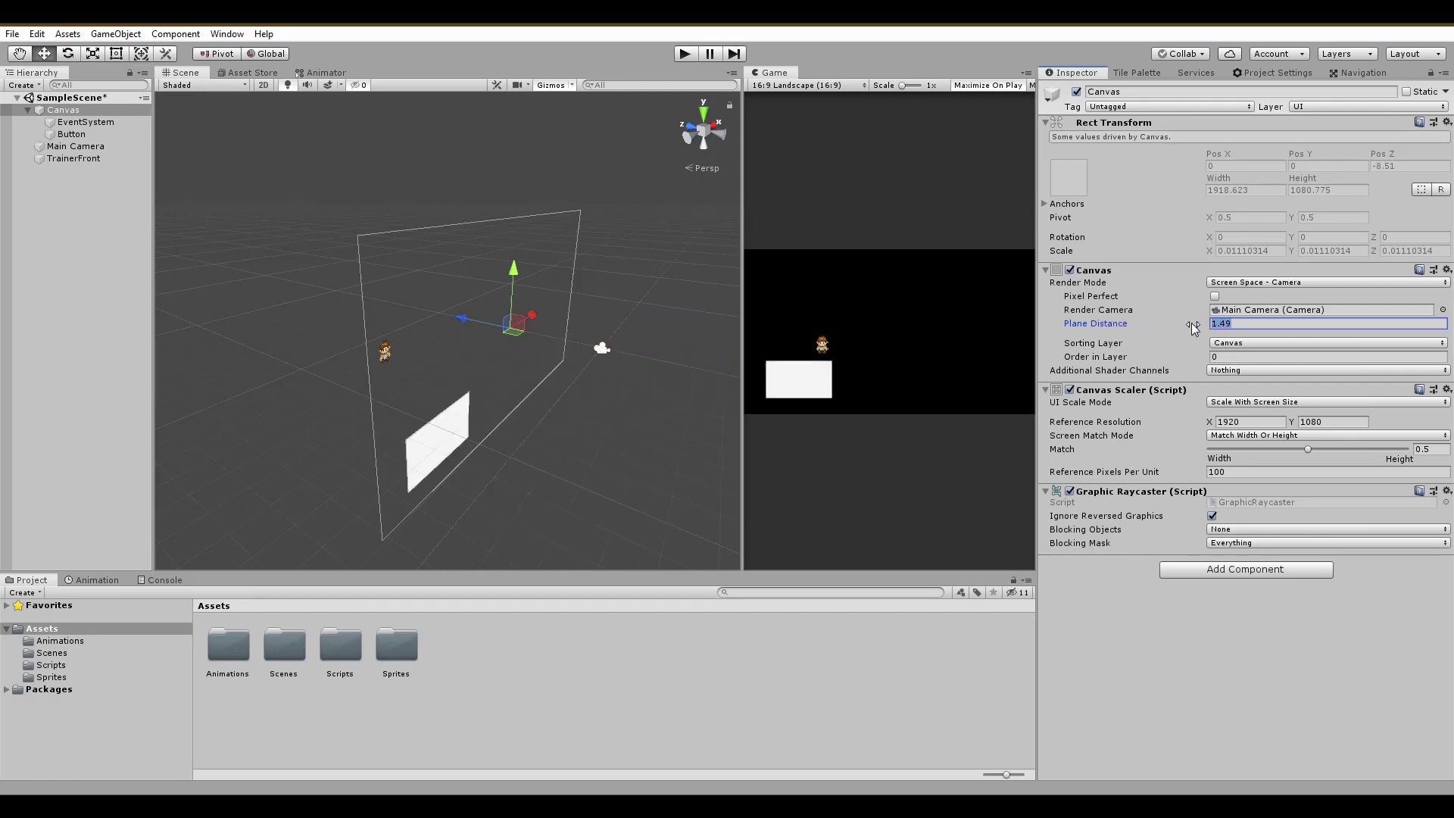
left_click_drag(567, 365, 512, 333, "alt")
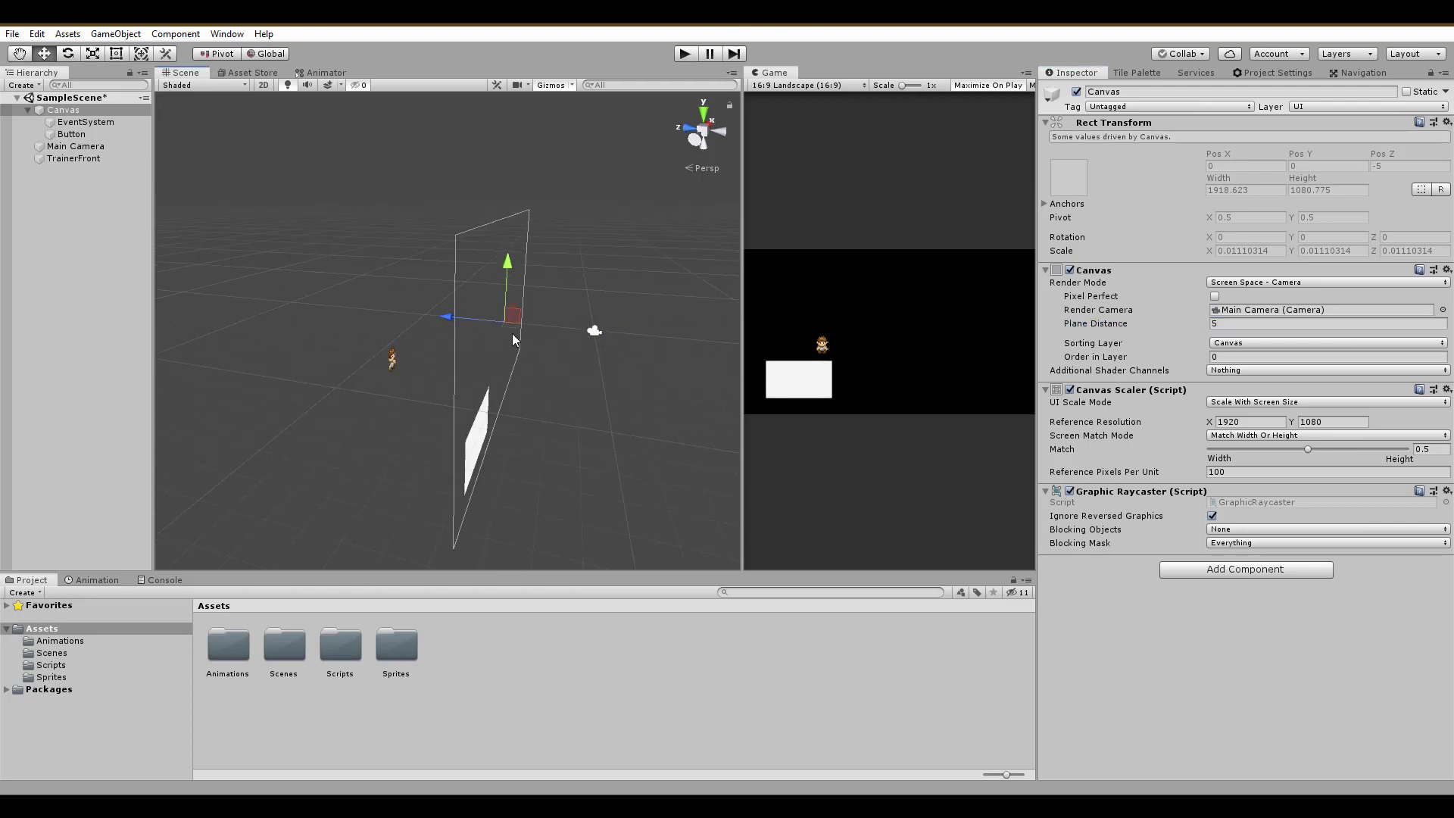
left_click(95, 146)
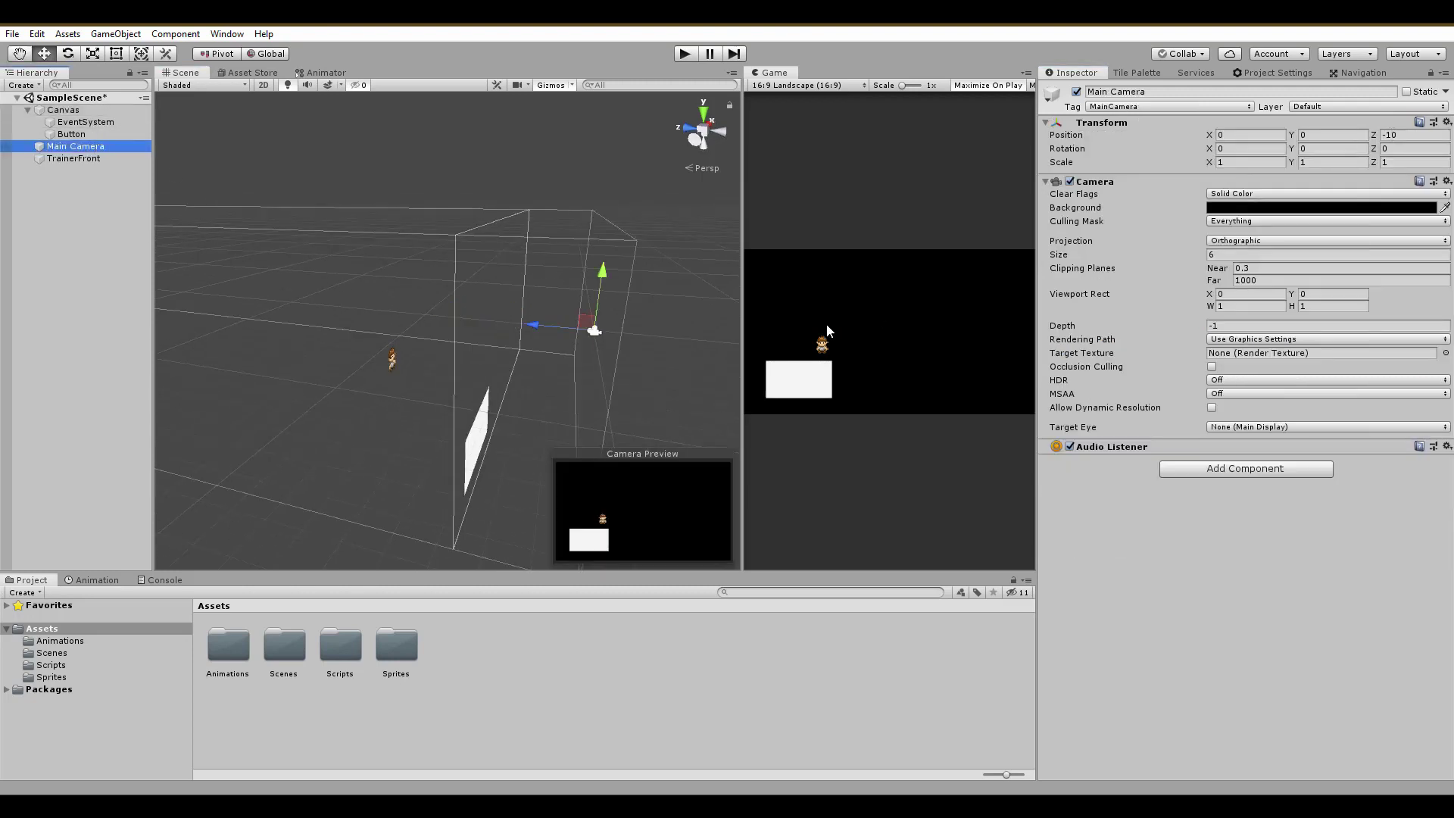
left_click_drag(539, 393, 389, 331, "alt")
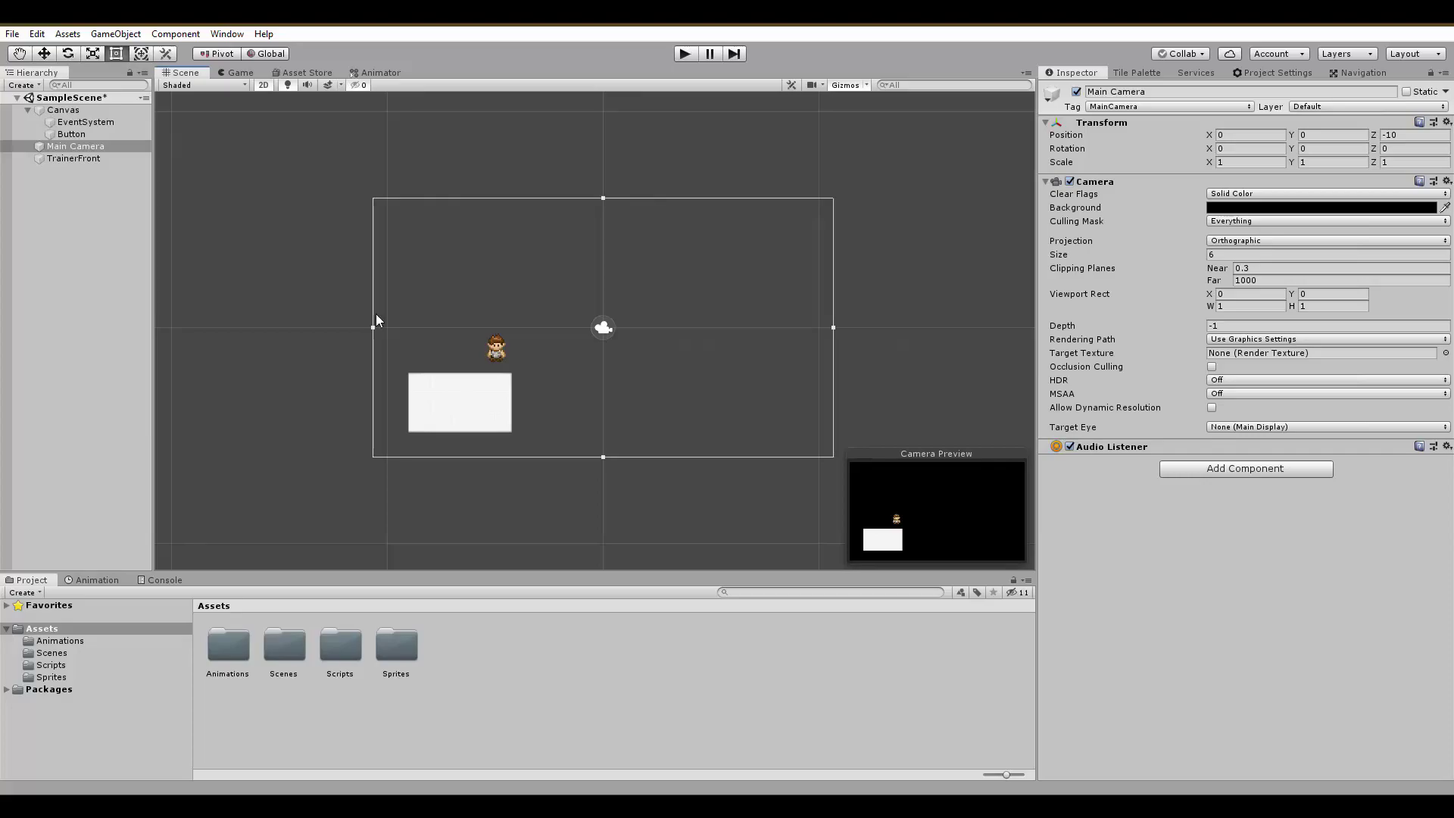
Create an empty child object under Canvas and name it MoveButtons
left_click(64, 110)
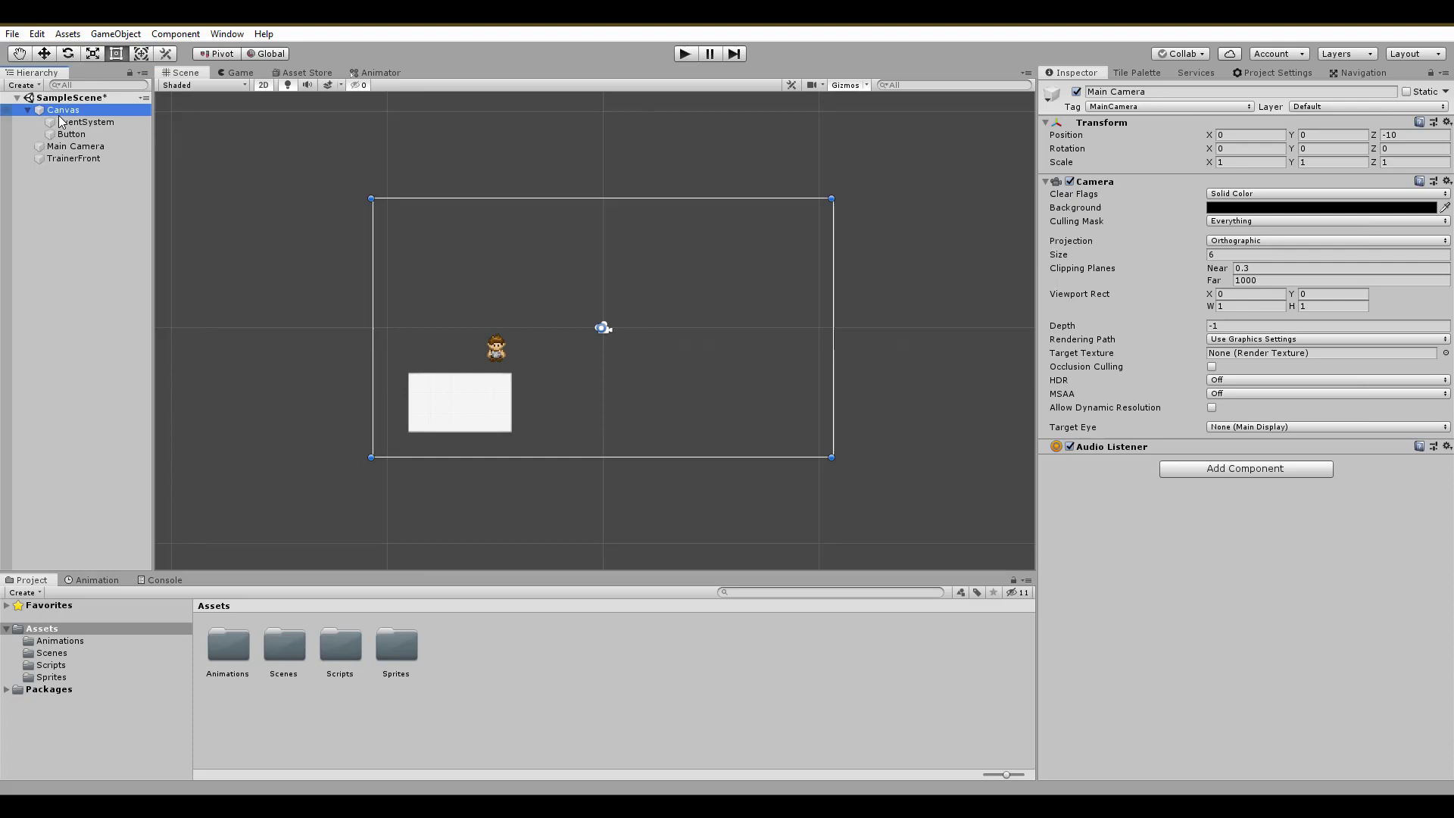
right_click(66, 117)
left_click(106, 253)
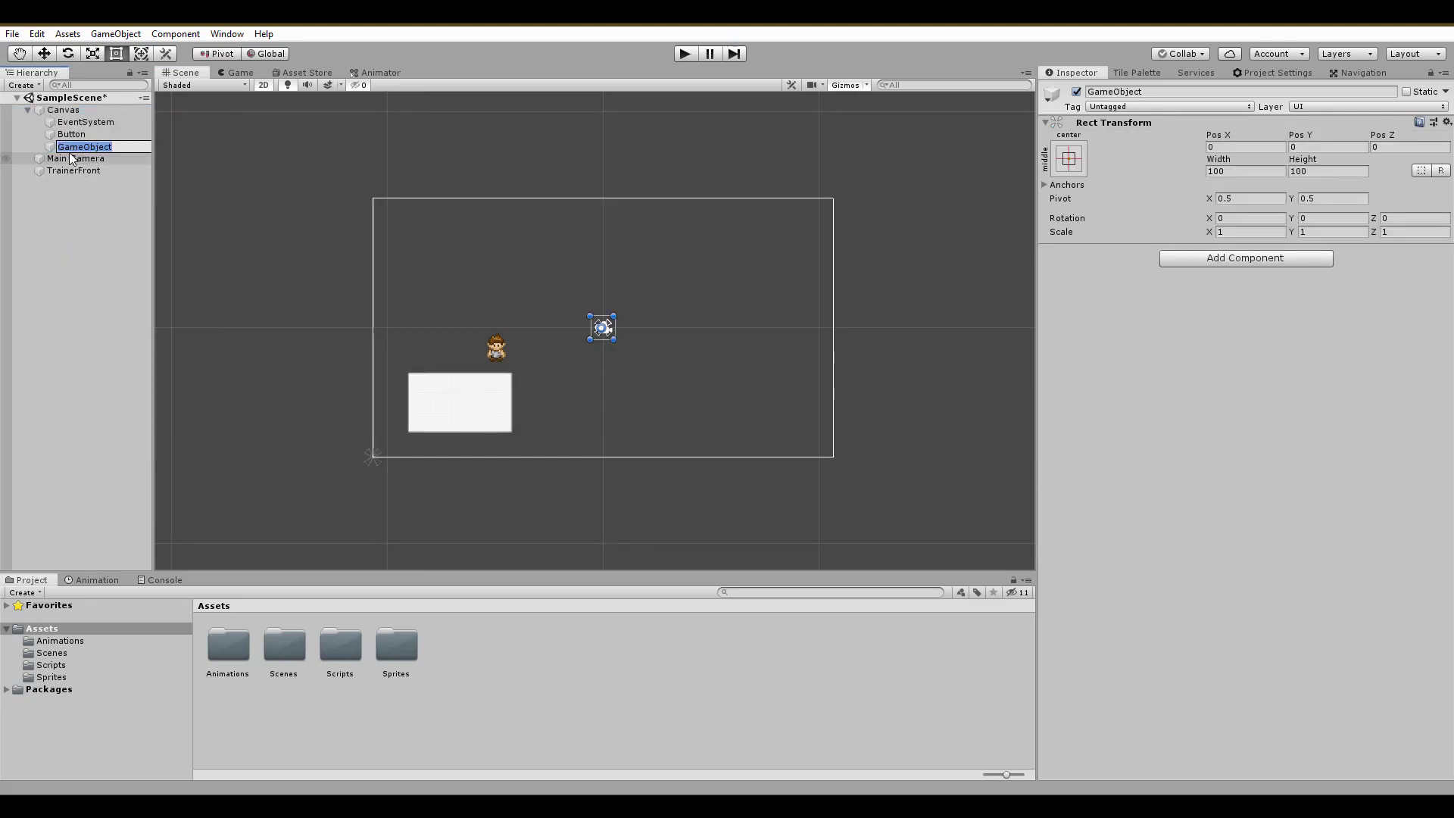
type("MoveButtons")
key("Return")
Reorder the hierarchy so Main Camera sits below TrainerFront and Button is nested under MoveButtons
mouse_move(96, 157)
left_mouse_down()
mouse_move(84, 129)
mouse_move(74, 150)
mouse_move(89, 159)
mouse_move(43, 149)
mouse_move(79, 147)
mouse_move(78, 173)
left_mouse_up()
left_click(89, 146)
left_click(39, 147)
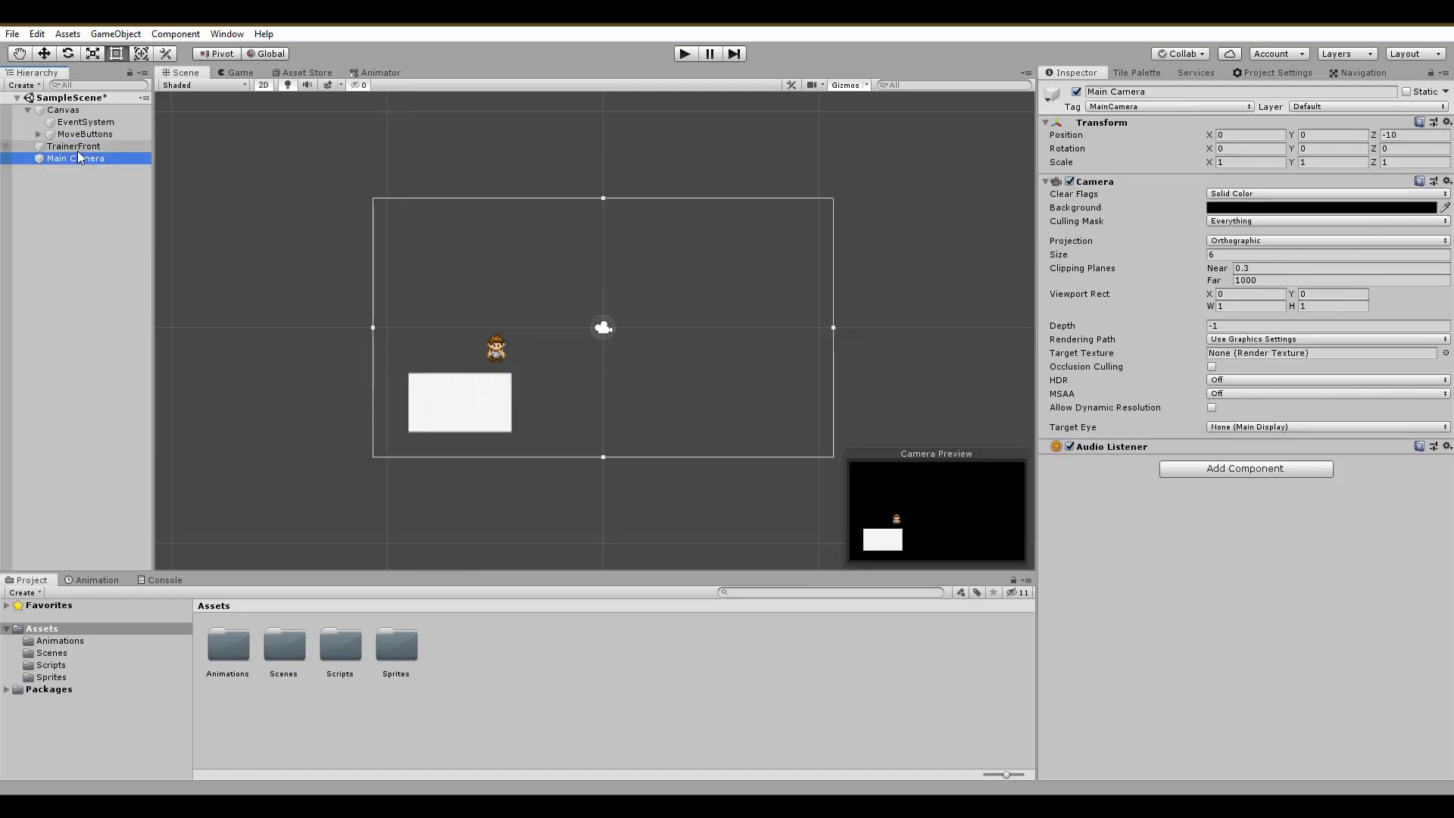
Move the MoveButtons object near the canvas's lower-left corner, to about X -753, Y -326
left_click(83, 135)
left_click(39, 135)
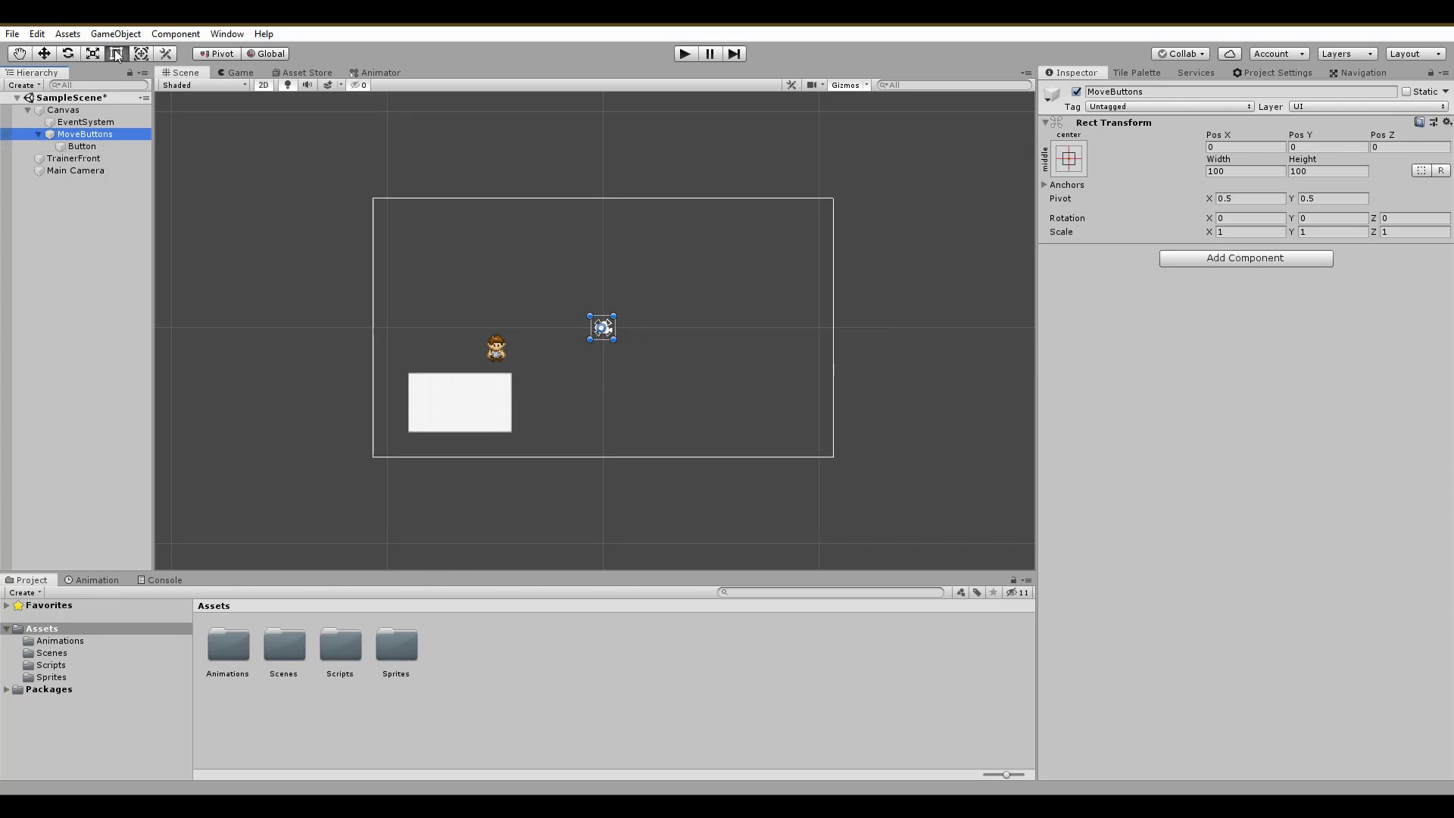
key("w")
left_click_drag(658, 327, 463, 318)
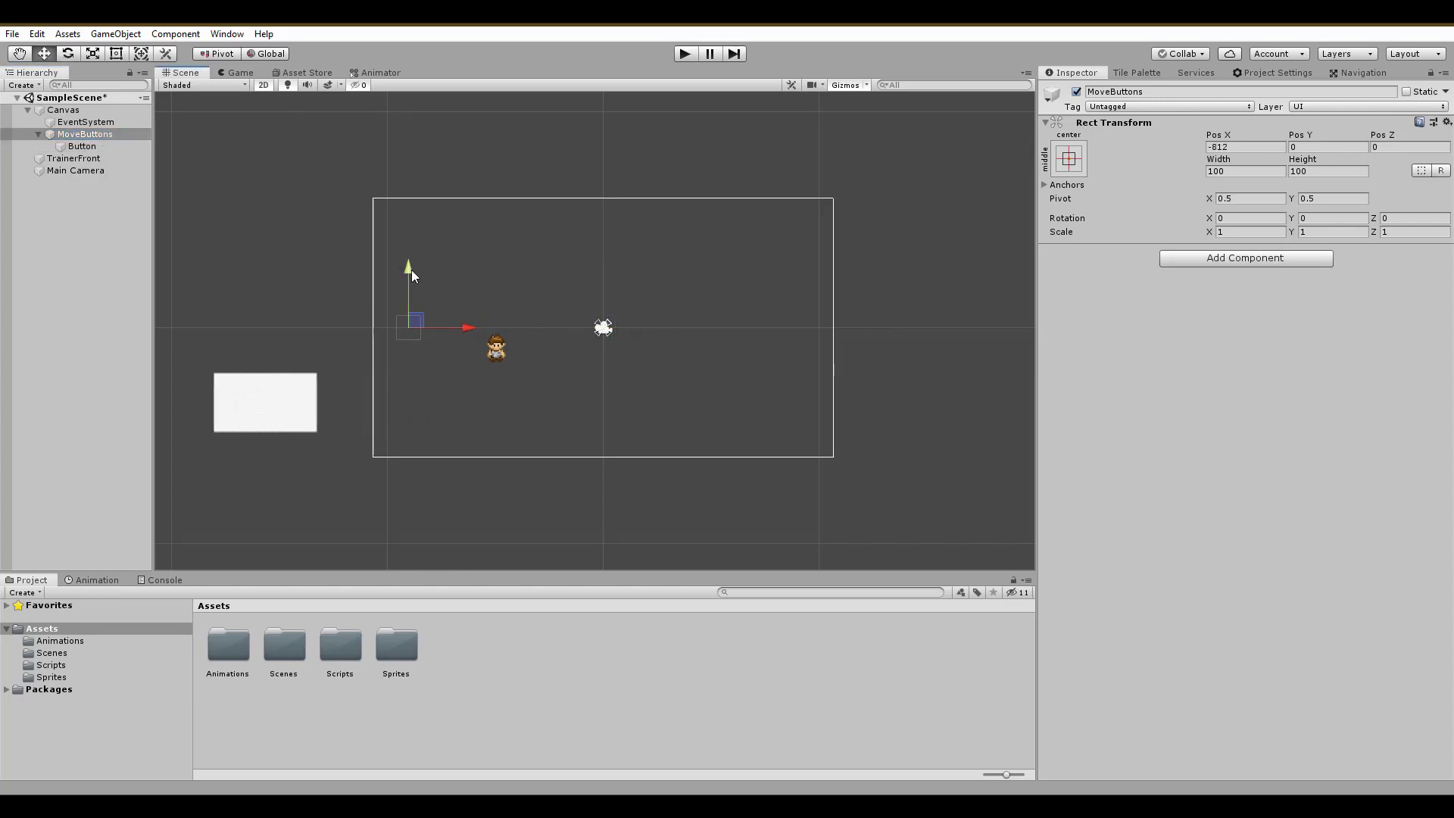
left_click_drag(412, 271, 397, 370)
scroll(348, 434, "up", 10)
left_click_drag(494, 421, 504, 421)
left_click_drag(451, 355, 452, 333)
left_click_drag(513, 399, 526, 399)
left_click_drag(465, 338, 465, 324)
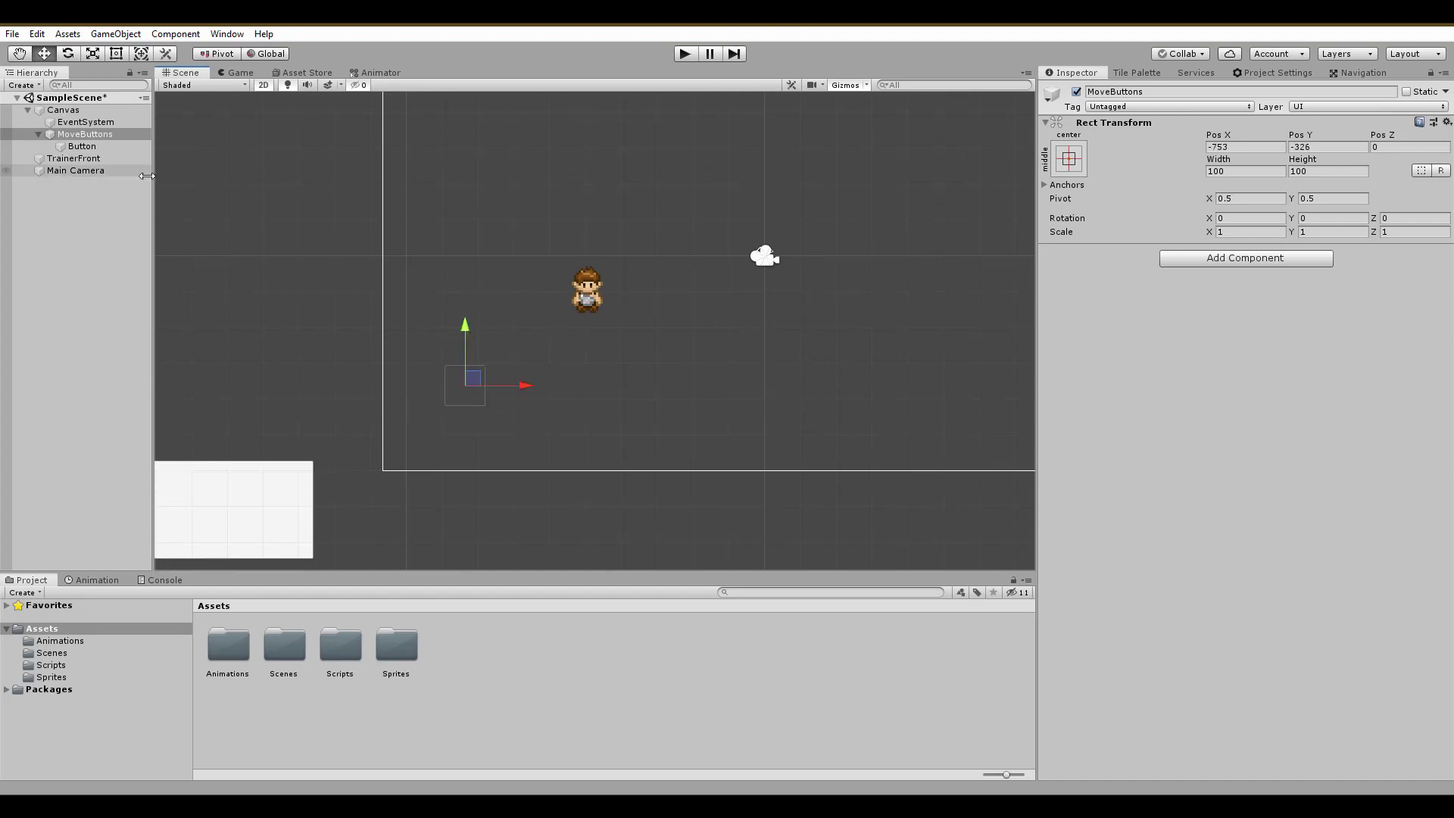
Anchor MoveButtons to the bottom left of the canvas and nudge it slightly downward
left_click(1073, 171)
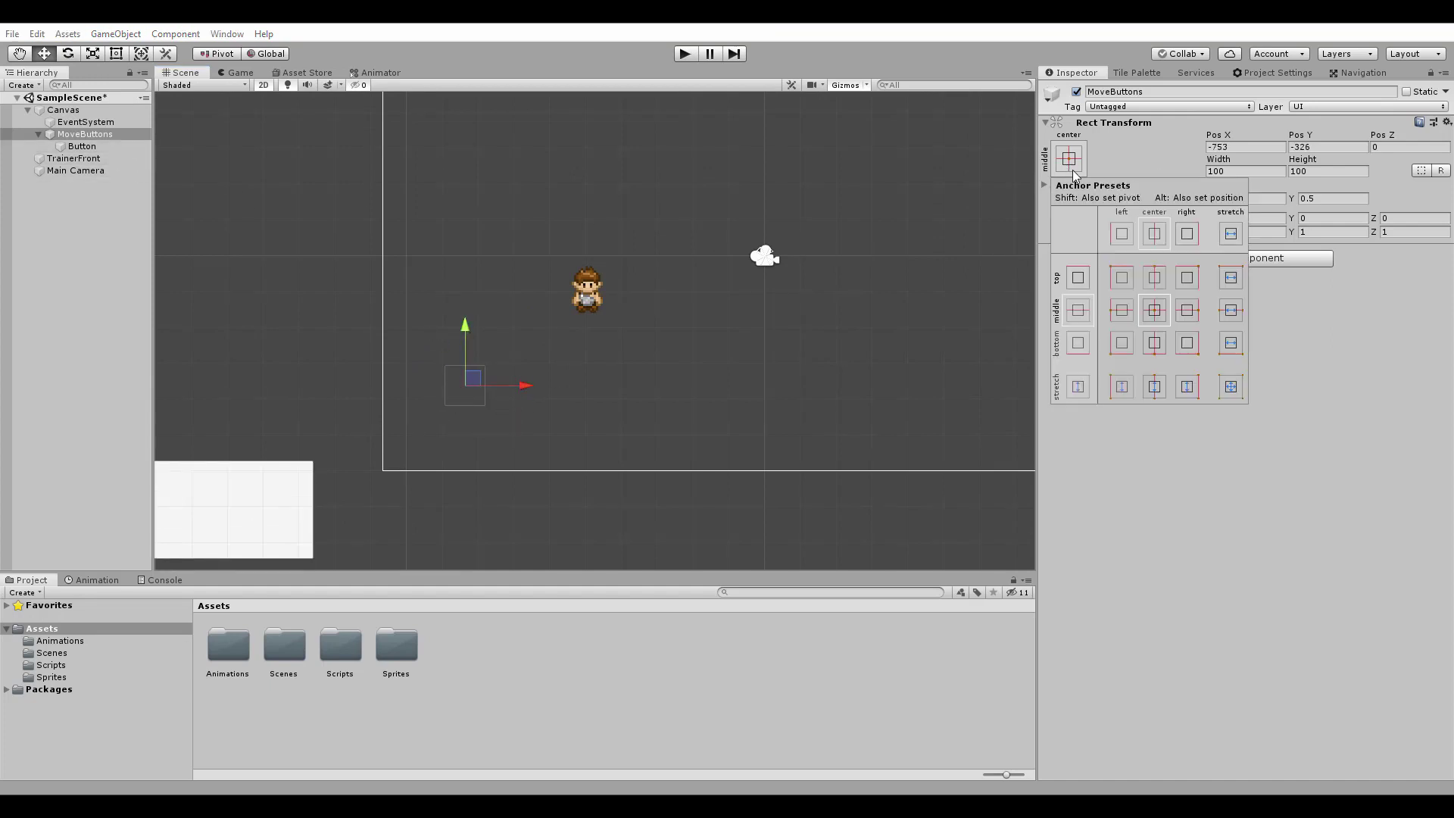
left_click(1126, 351)
left_click(464, 325)
left_click_drag(462, 330, 462, 340)
Anchor the nested button to the middle center of MoveButtons and set its X and Y positions to 0
left_click(284, 484)
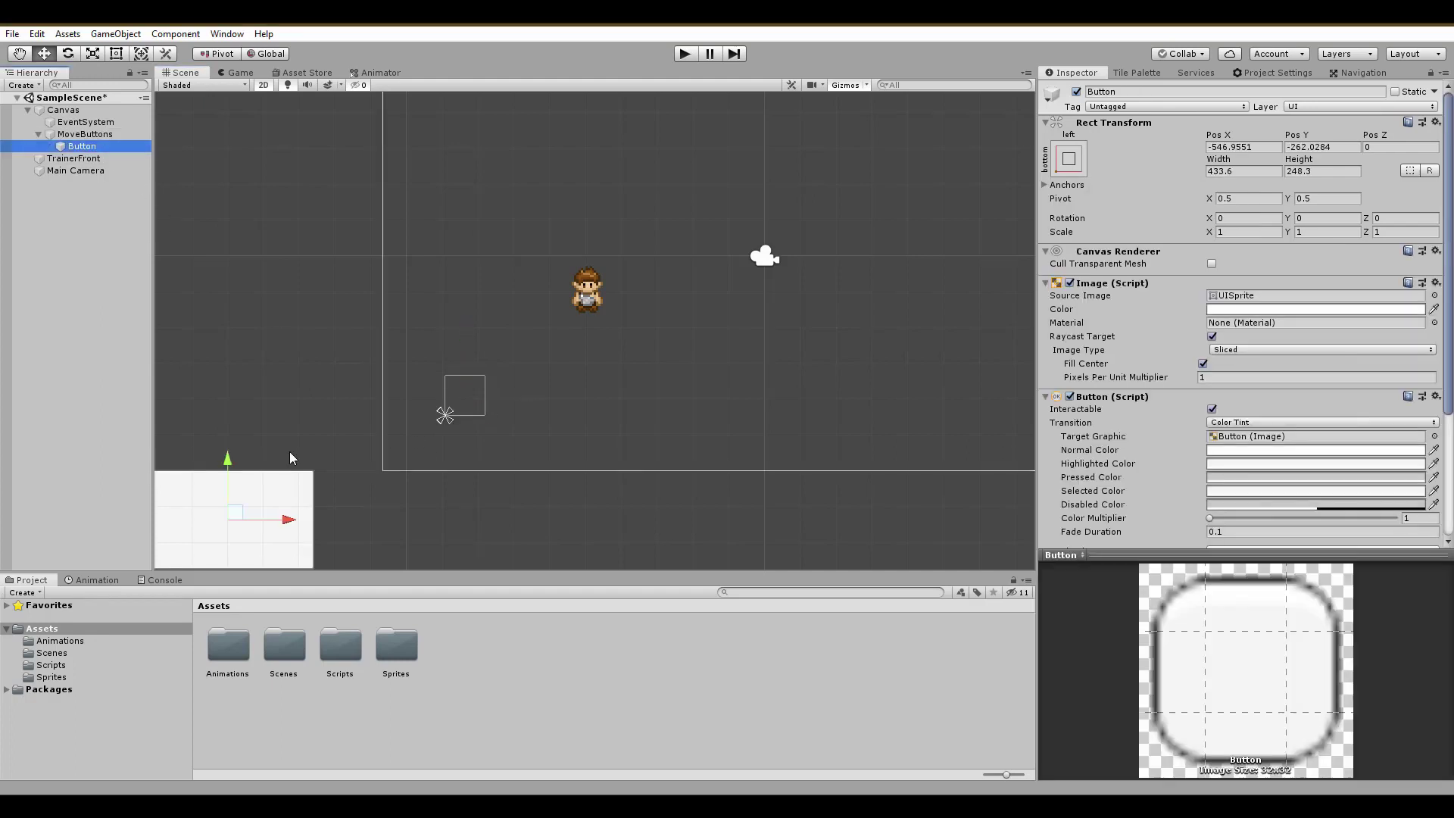
scroll(281, 477, "down", 2)
left_click(1249, 144)
type("0")
key("Tab")
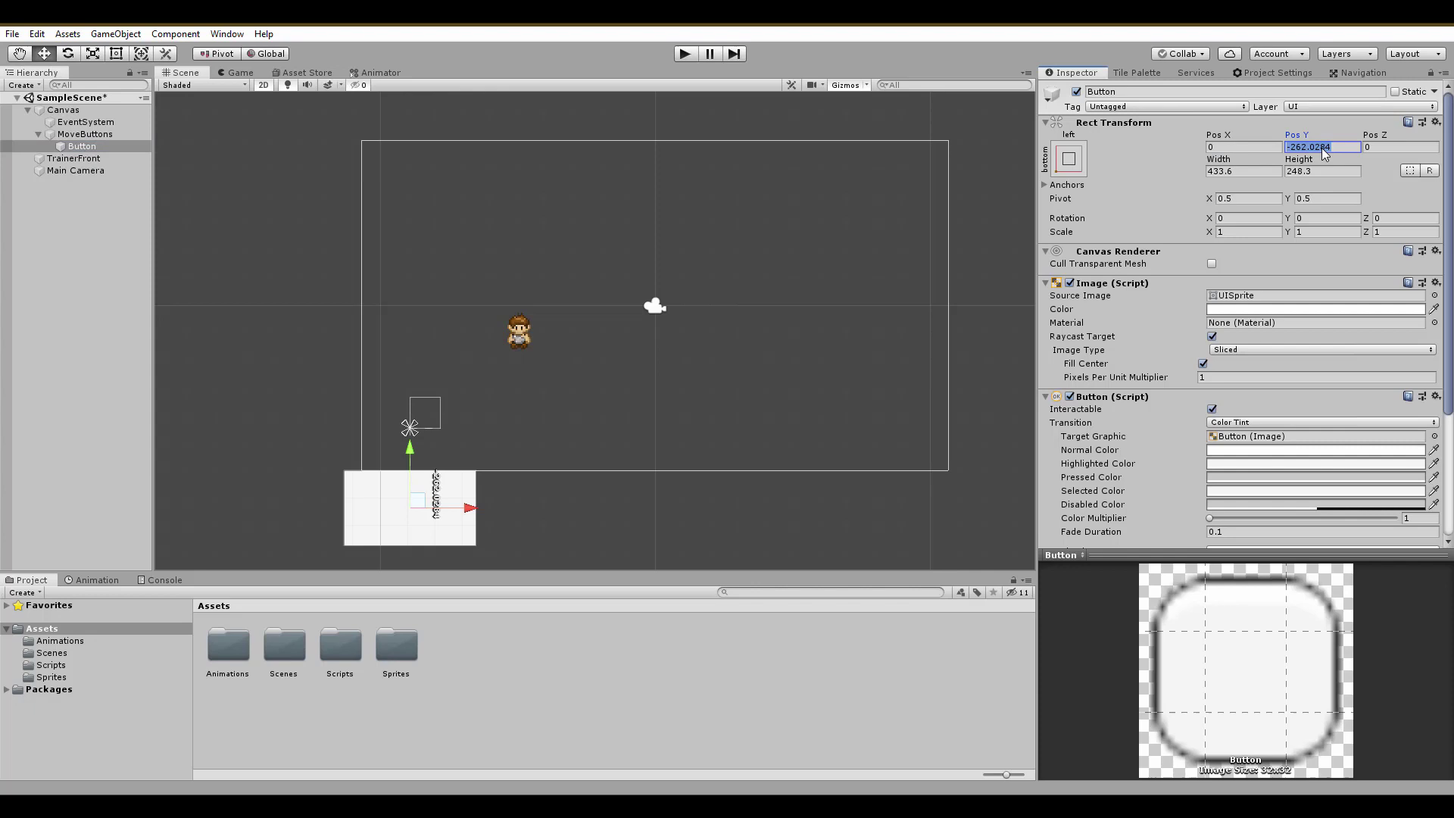
type("0")
left_click(1071, 159)
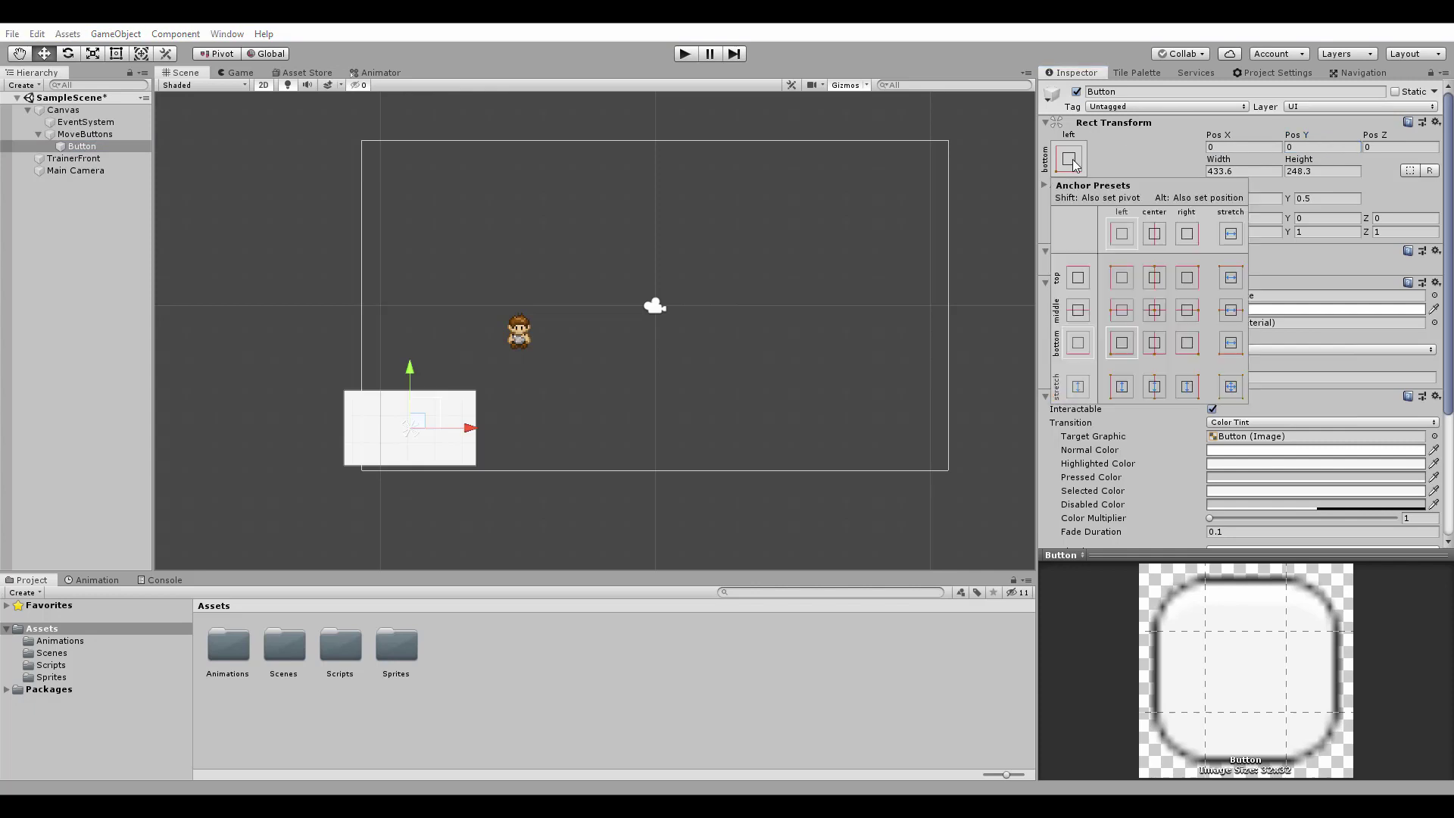
left_click(1154, 309)
left_click(1245, 147)
type("0")
key("Tab")
type("0")
Shrink the button to an upright shape about 64 by 169 and place it above the MoveButtons center at about Y 144
left_click_drag(490, 399, 376, 390)
left_click_drag(375, 414, 424, 364)
left_click_drag(441, 338, 425, 367)
Rename the nested button as UpButton
left_click(83, 147)
left_click(83, 148)
type("UpButton")
key("Return")
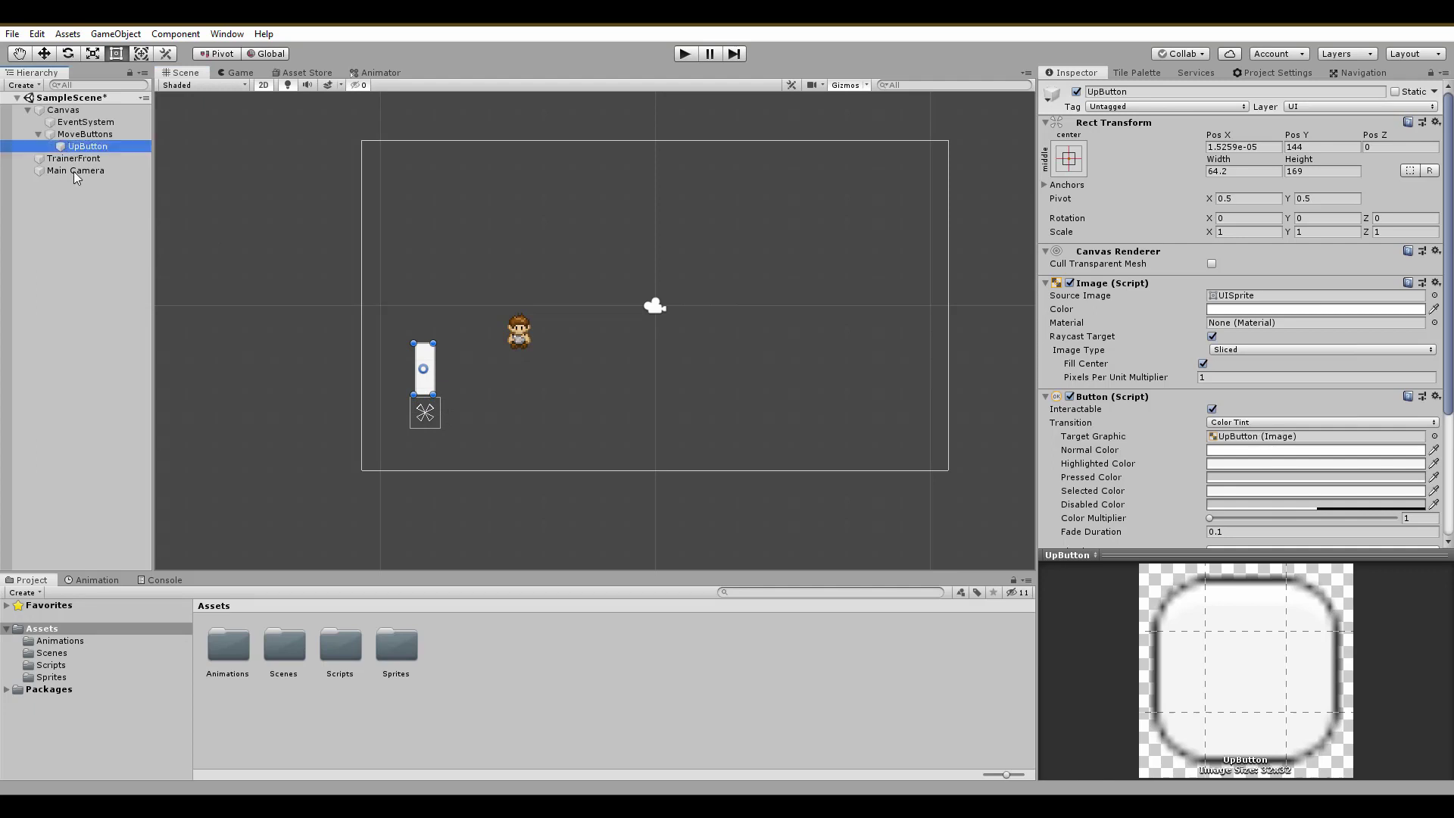
Duplicate UpButton inside MoveButtons and rename the copy as DownButton
right_click(84, 146)
left_click(125, 210)
left_click(94, 159)
type("DownButton")
key("Return")
Duplicate DownButton to make two more buttons inside MoveButtons, naming them RightButton and LeftButton
right_click(97, 161)
left_click(136, 227)
left_click(94, 172)
type("R")
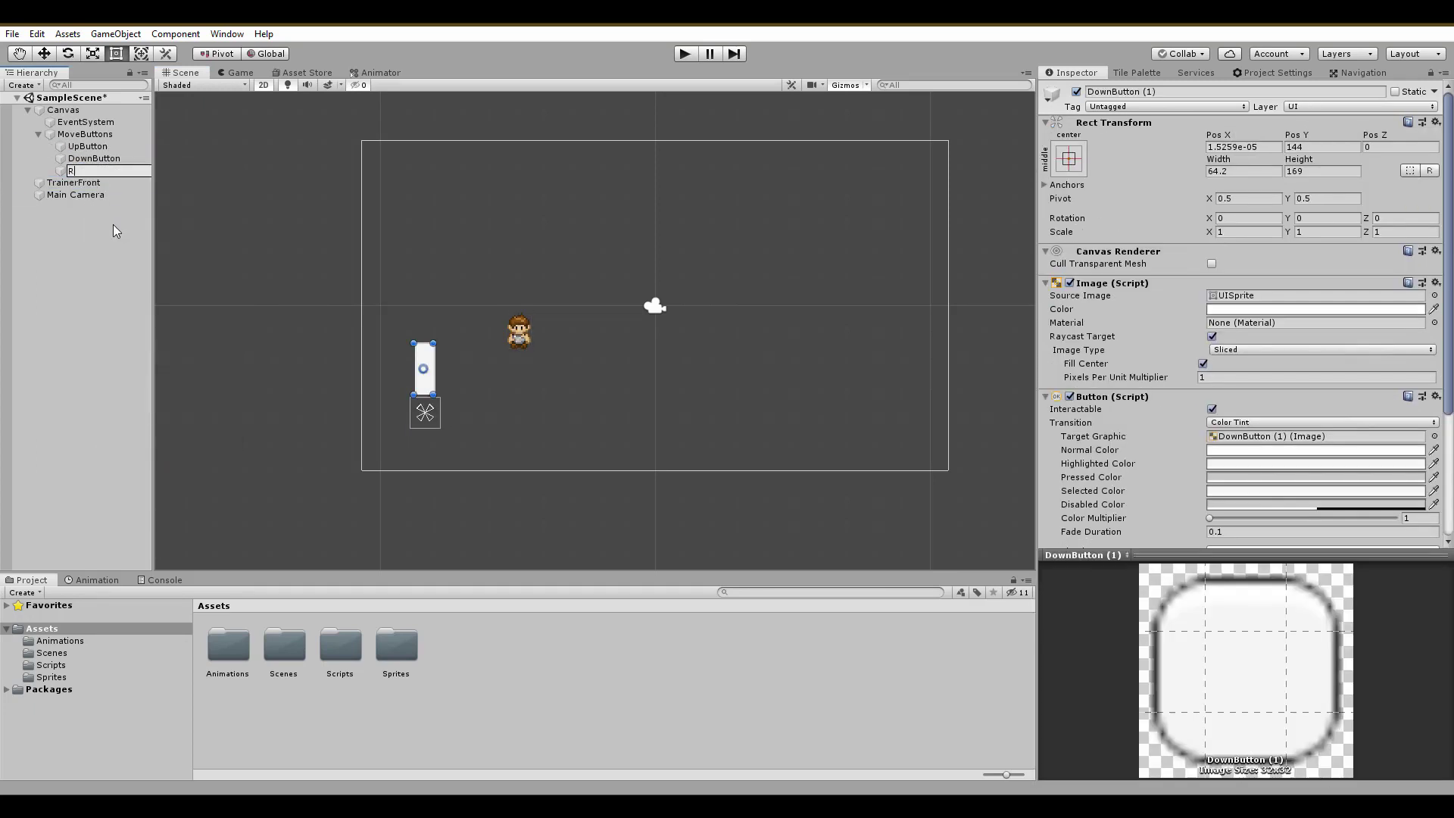
type("ightButton")
key("Return")
type("LeftButton")
key("Return")
Move DownButton straight down so it sits below the center of MoveButtons
left_click(98, 159)
key("w")
left_click_drag(424, 307, 424, 396)
Set UpButton's X position to 0 and its Y position to 145
left_click(84, 146)
left_click(1315, 147)
type("145")
left_click(1246, 148)
type("0")
left_click(1315, 148)
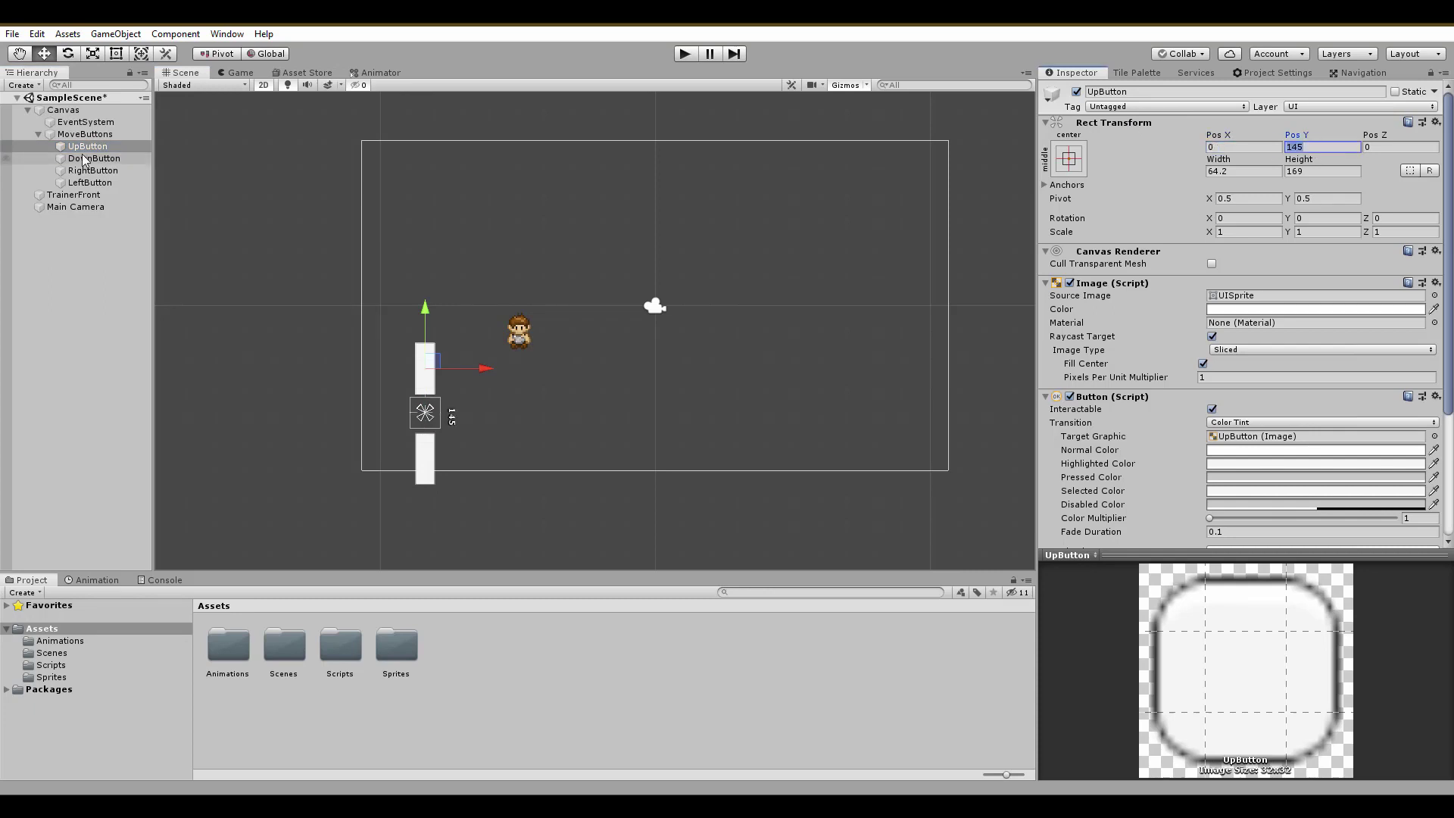
Set DownButton's Y position to -145
left_click(84, 159)
left_click(1315, 148)
type("-145")
Shift RightButton and LeftButton together to the right, then set their Y position to 0 and Z rotation to 90
left_click(91, 171)
left_click(89, 183, "shift")
left_click_drag(486, 368, 523, 369)
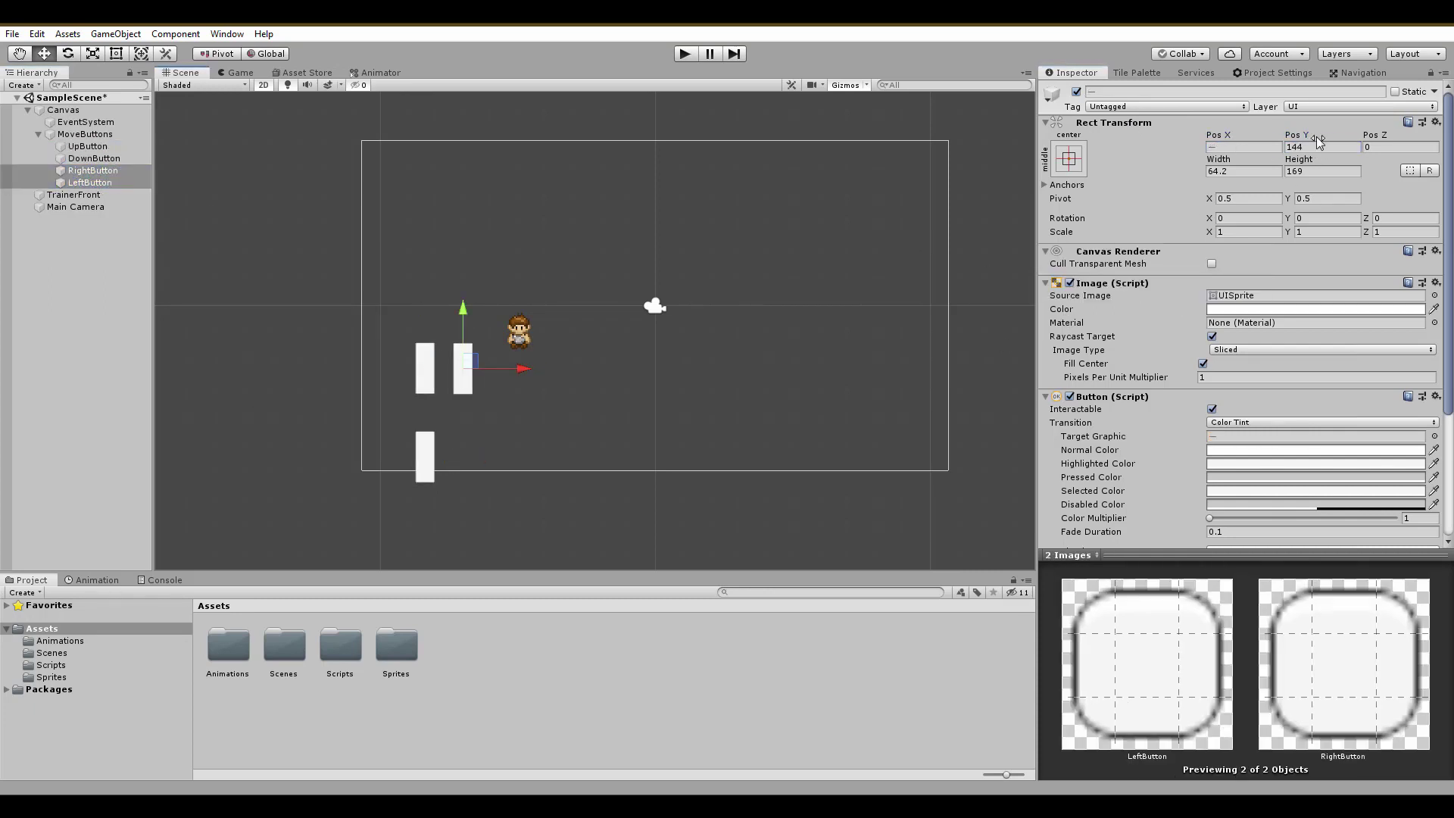
left_click(1319, 146)
type("0")
left_click(1409, 219)
type("90")
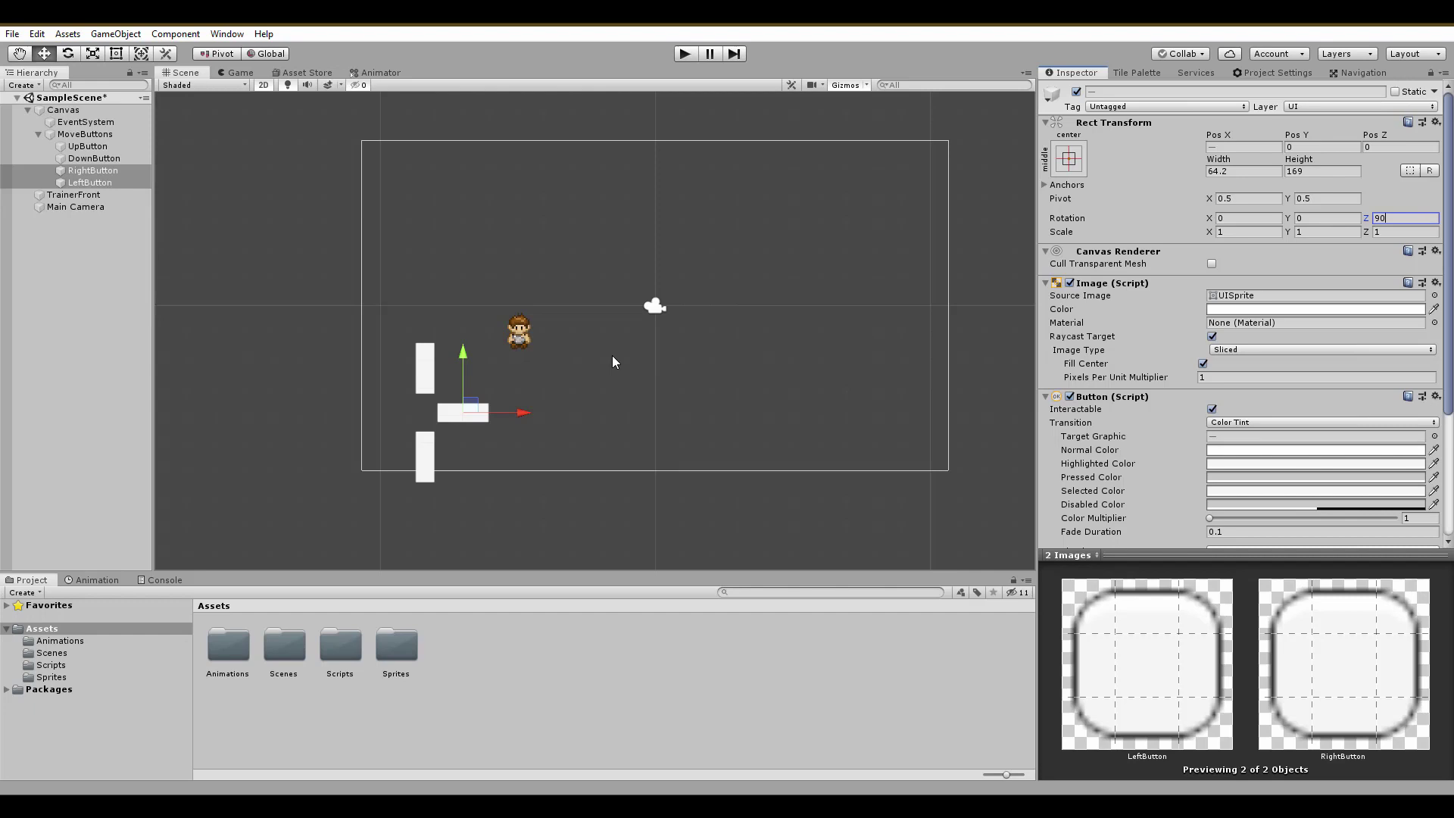
Move LeftButton to the left side of MoveButtons and set its X position to -145
left_click(92, 171)
left_click(89, 183)
left_click_drag(523, 413, 445, 413)
left_click(1242, 147)
type("-145")
Set RightButton's X position to 145
left_click(93, 170)
left_click(1238, 148)
type("14")
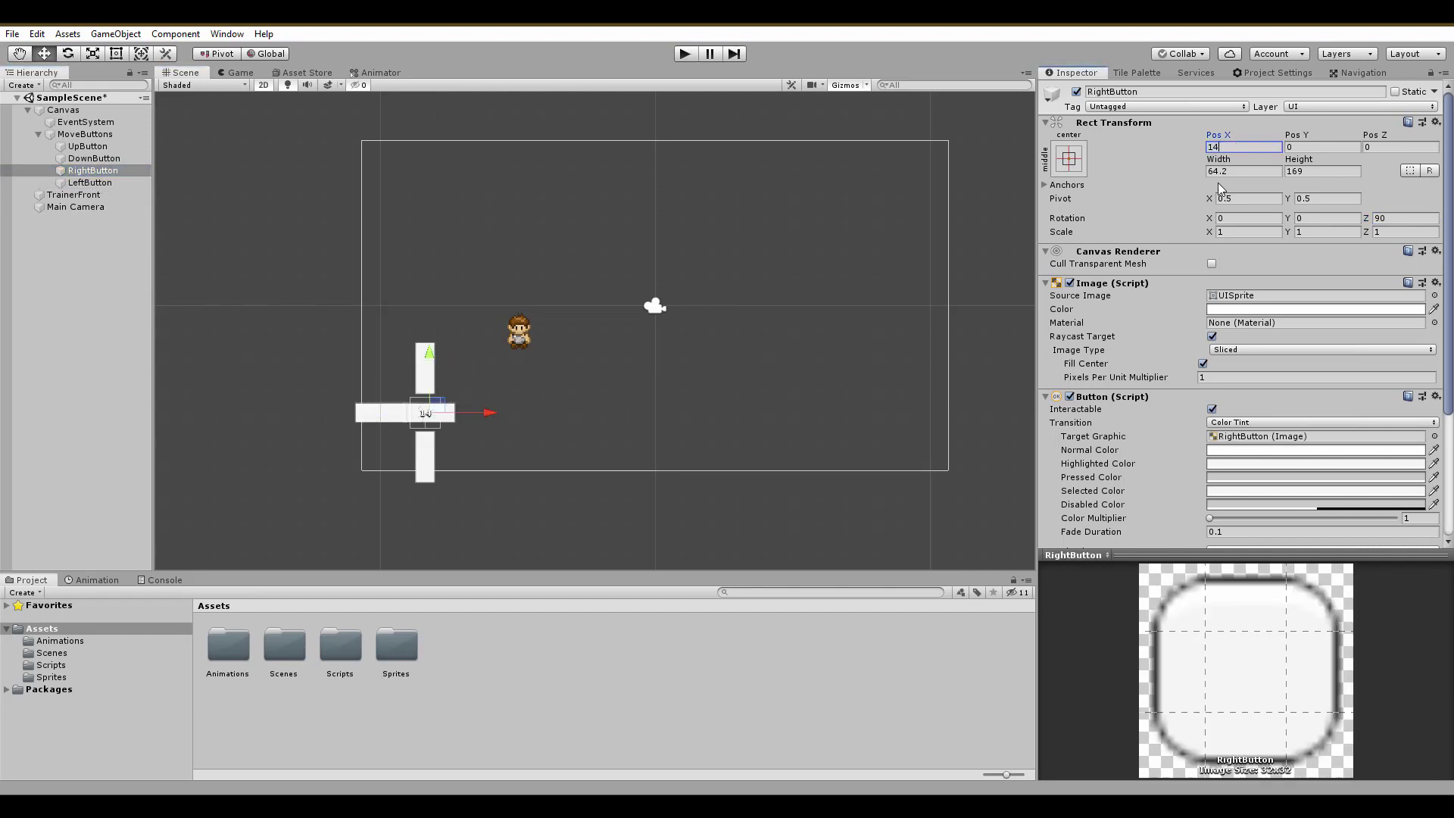
type("5")
Move the whole MoveButtons group right and up to about X 262, Y 196 so all four buttons fit inside the canvas
left_click(74, 148)
left_click(75, 204)
left_click(80, 135)
left_click_drag(484, 413, 500, 421)
left_click_drag(442, 346, 441, 315)
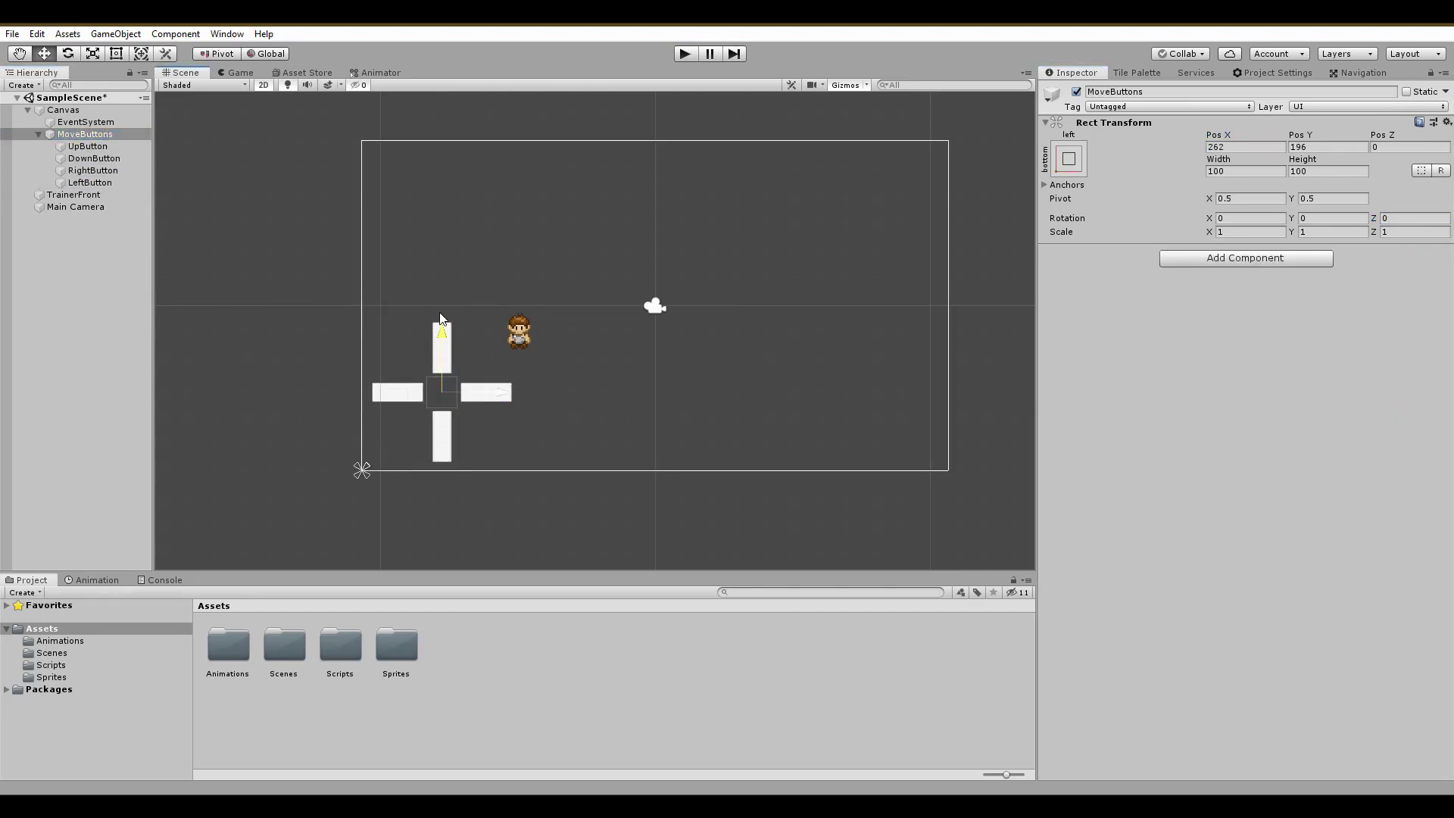
left_click_drag(502, 392, 505, 392)
Run the game and try the right, left, up and down buttons
left_click(686, 53)
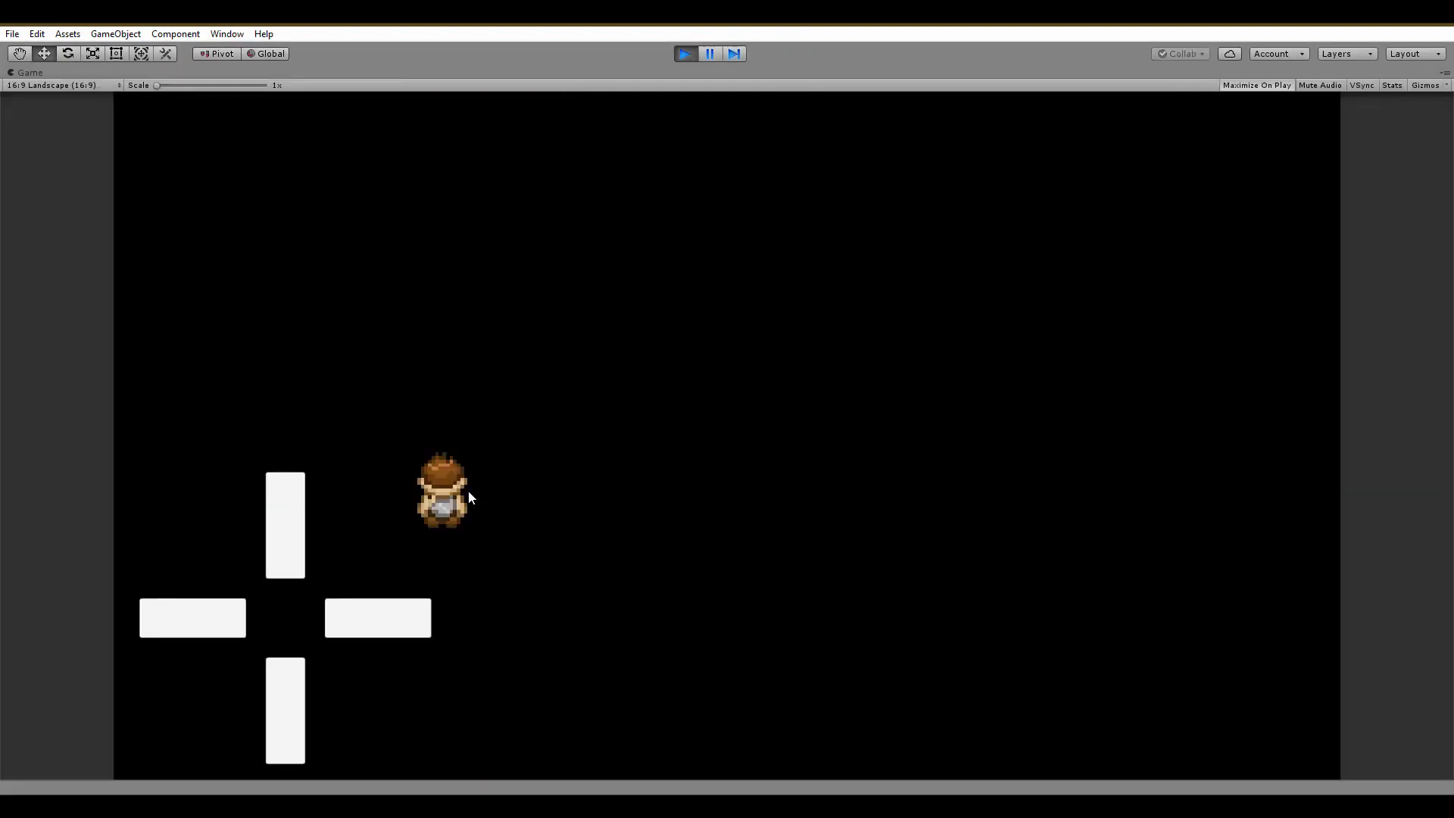
left_click(372, 613)
left_click(222, 613)
left_click(281, 531)
left_click(288, 705)
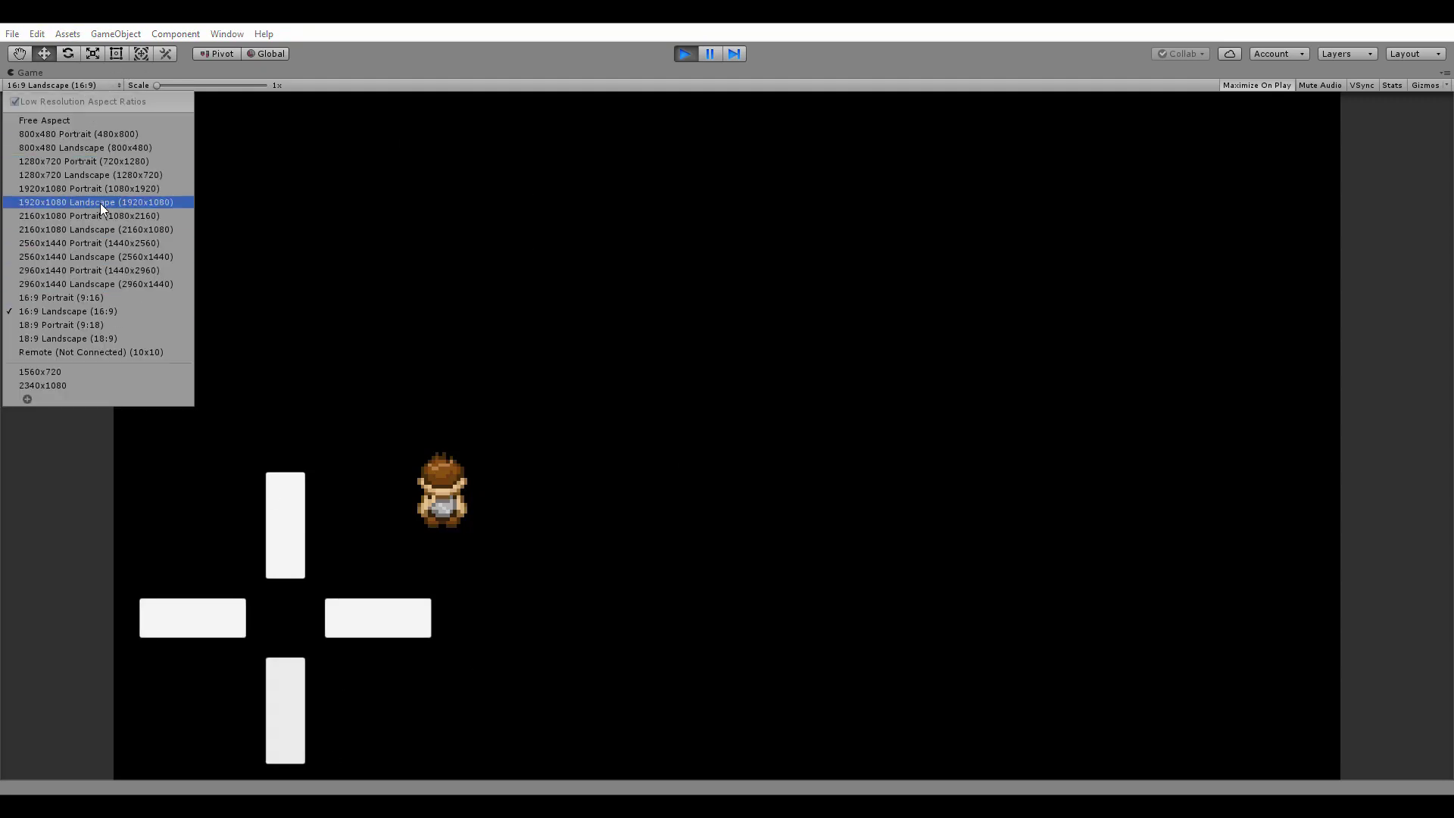
Preview the button layout at 1920x1080, 1280x720, 800x480 and 18:9 landscape resolutions
left_click(100, 202)
left_click(112, 85)
left_click(94, 174)
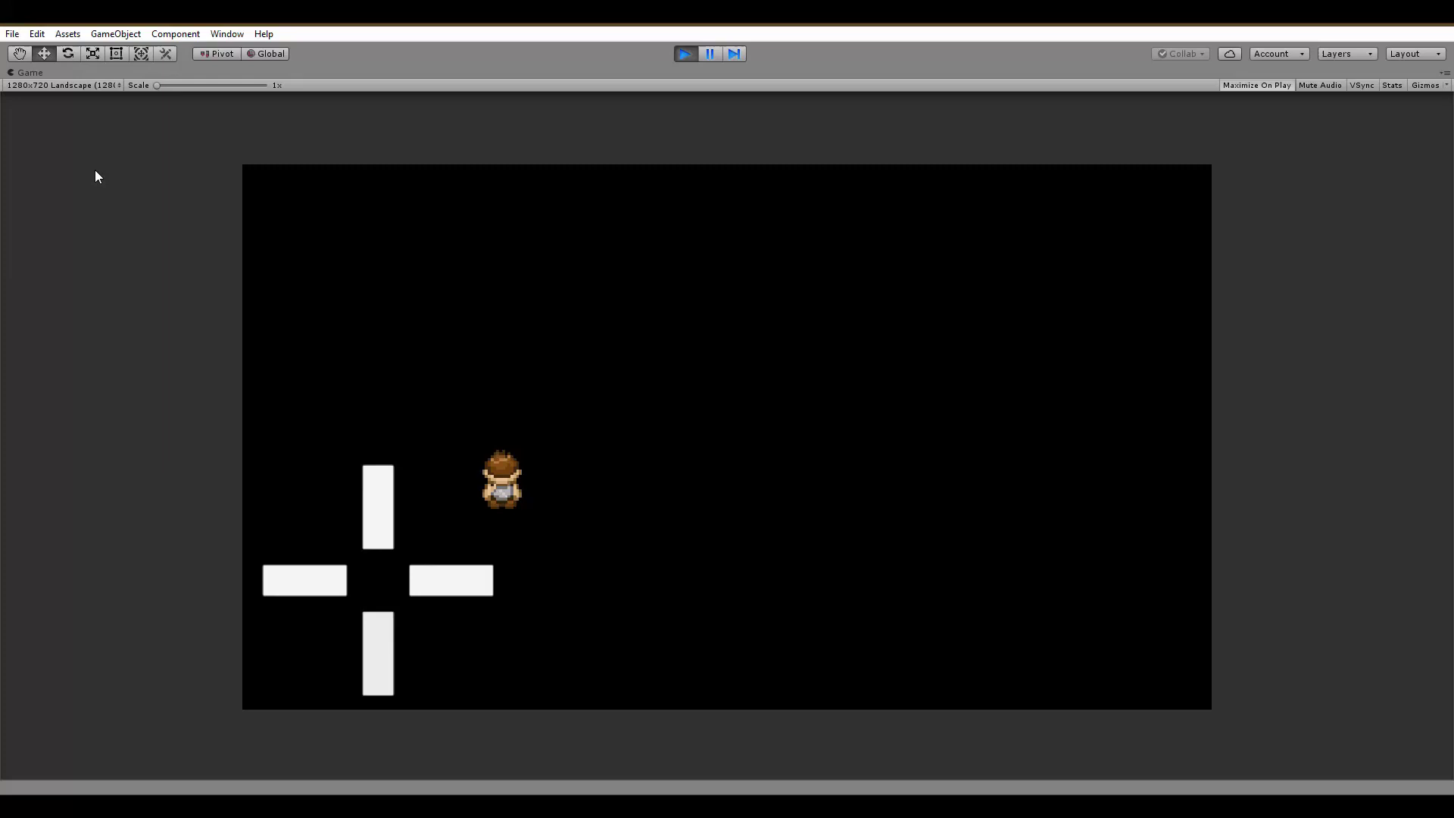
left_click(103, 86)
left_click(98, 147)
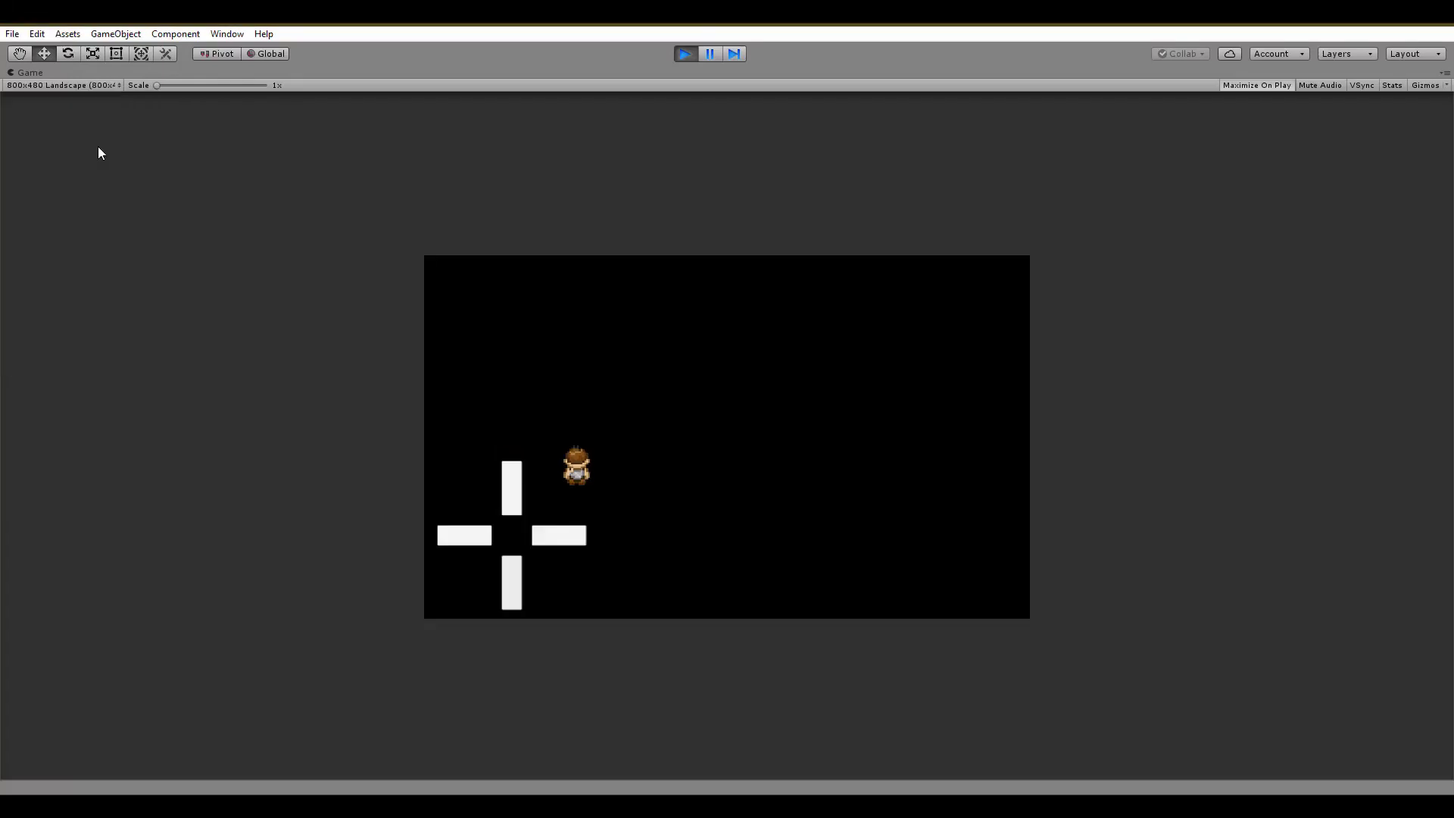
left_click(112, 83)
left_click(89, 338)
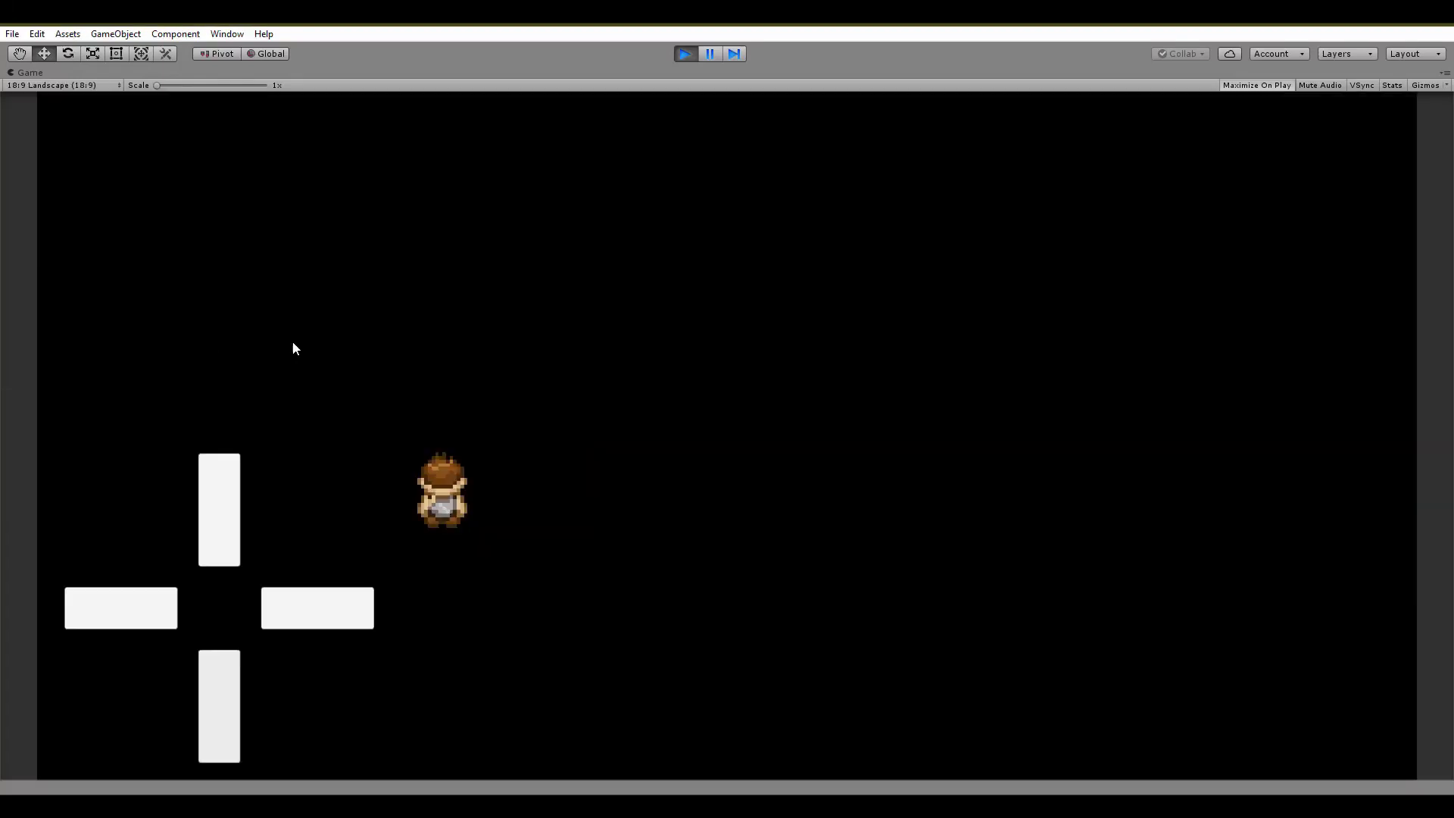
left_click(107, 89)
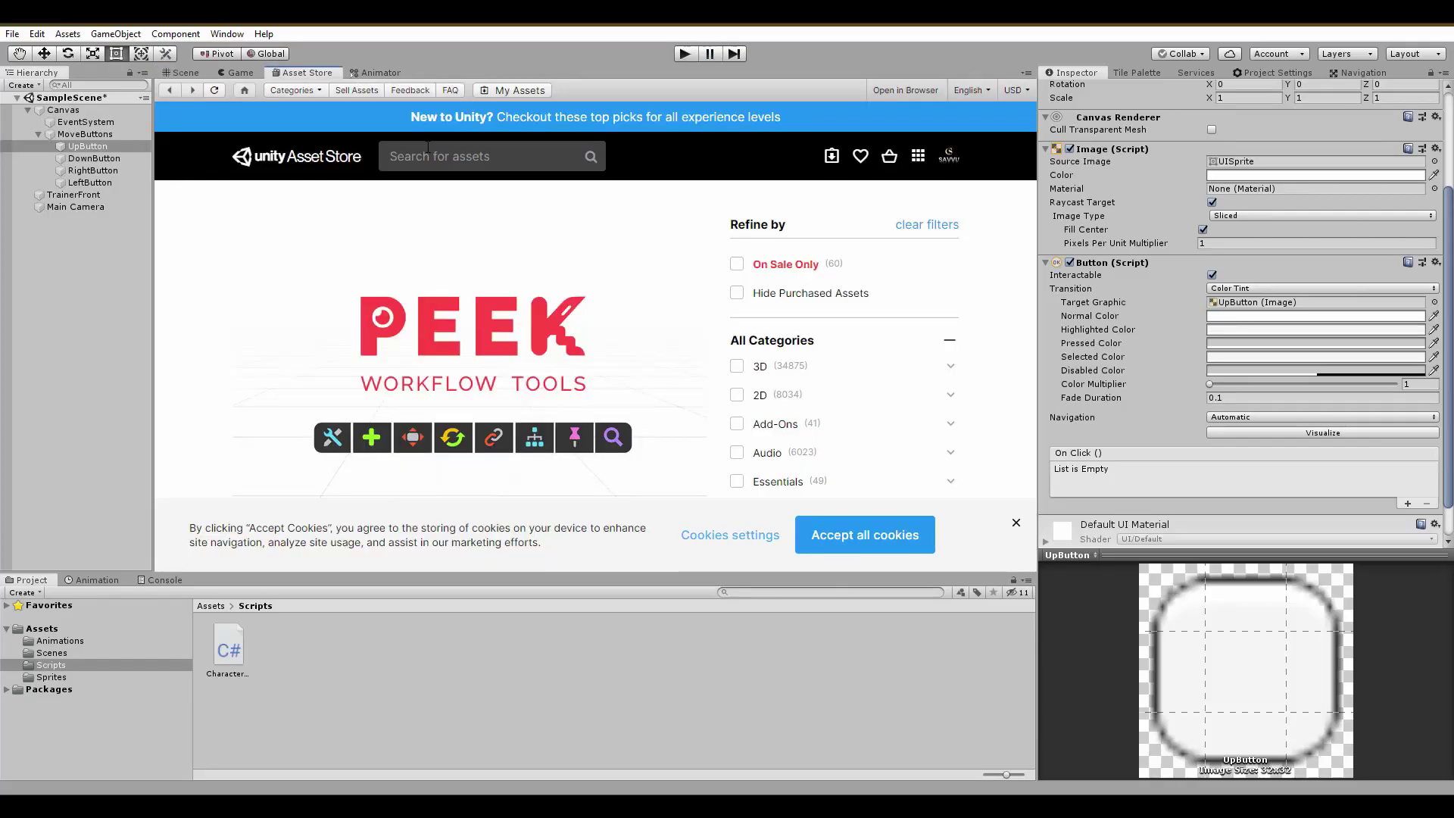
Search the Asset Store for "standard assets"
left_click(428, 147)
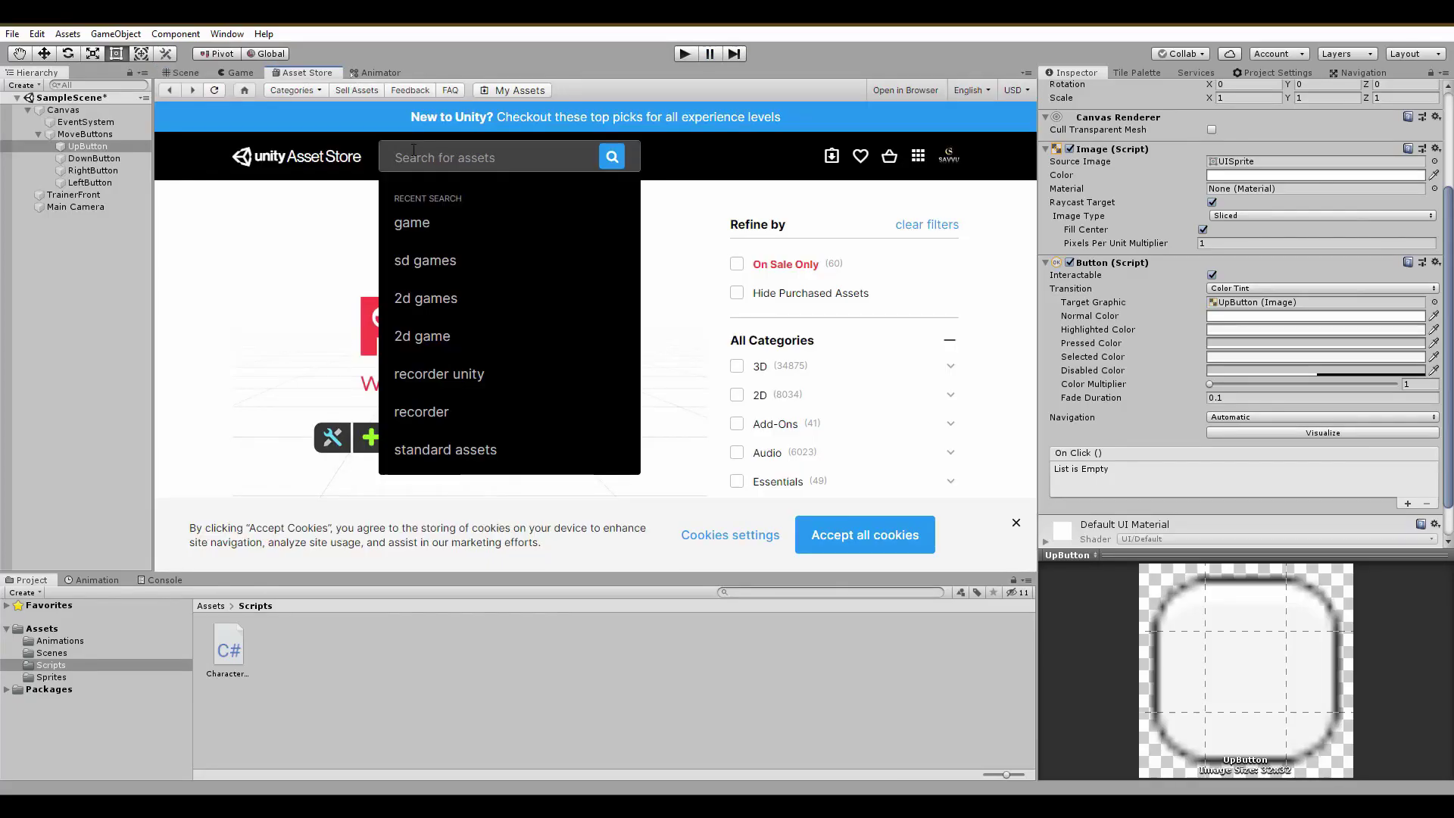
type("standart")
key("BackSpace")
type("d assets")
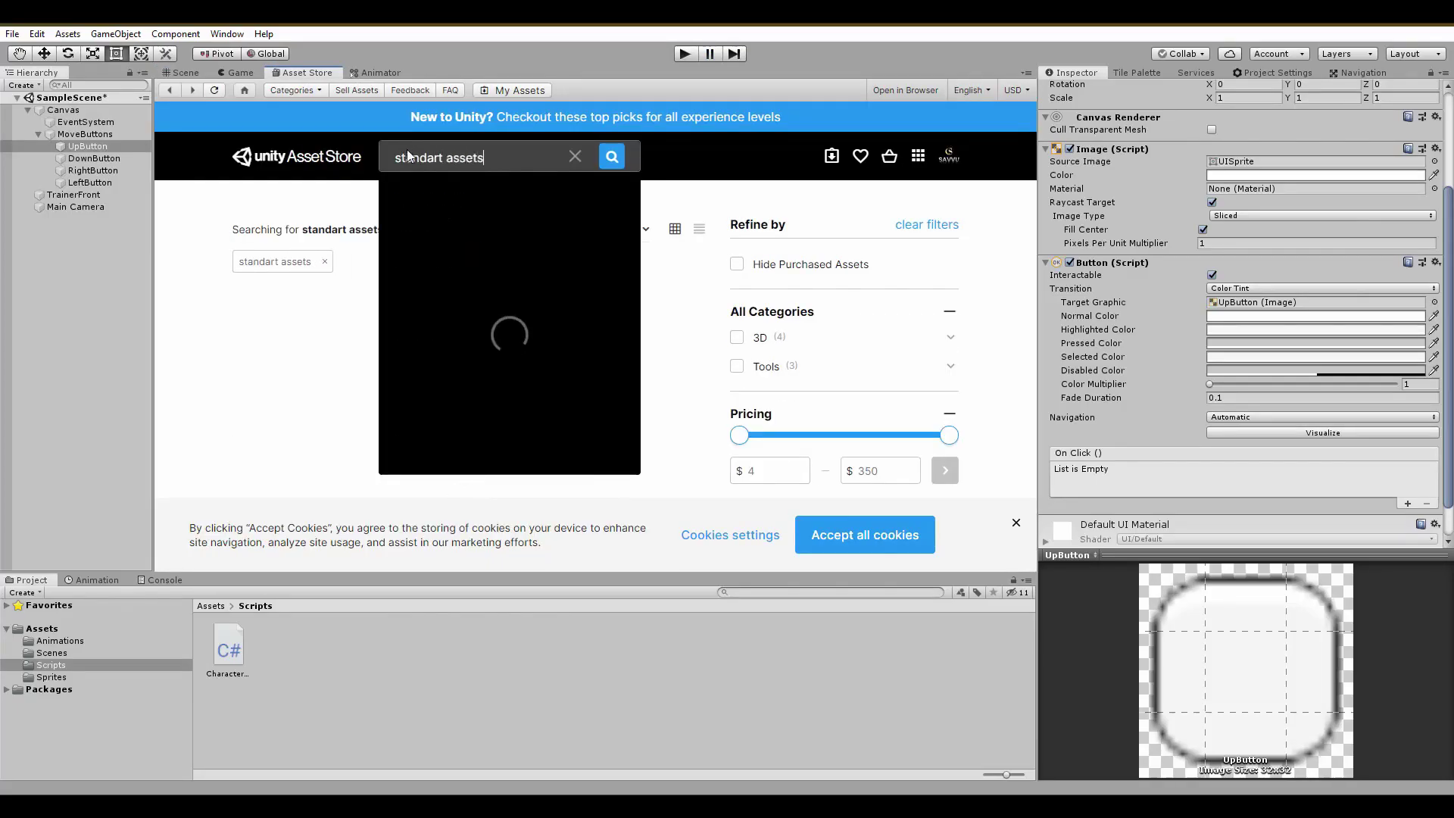
left_click(457, 220)
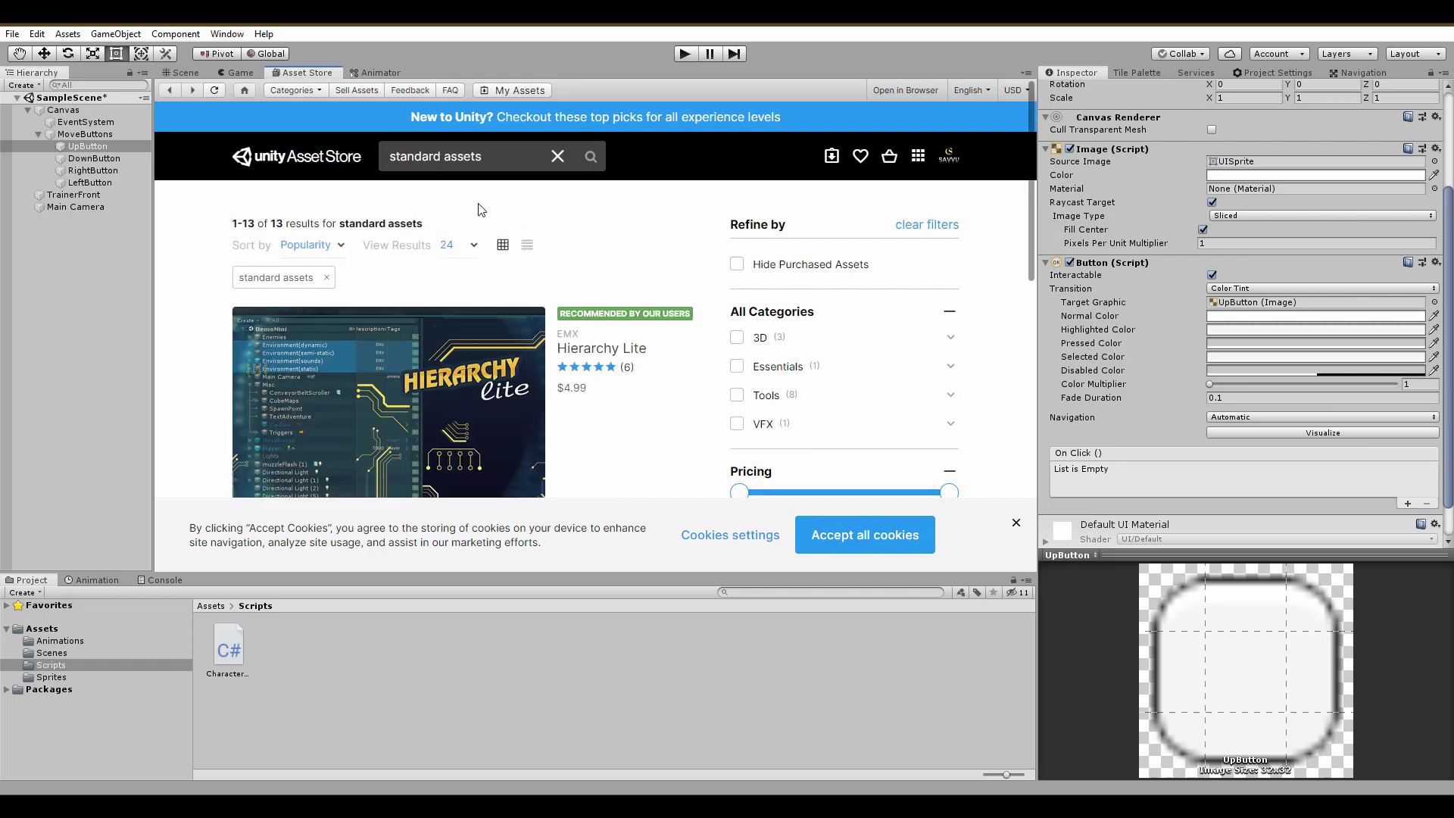
Open the Standard Assets (for Unity 2018.4) package page and review its description
scroll(421, 334, "down", 5)
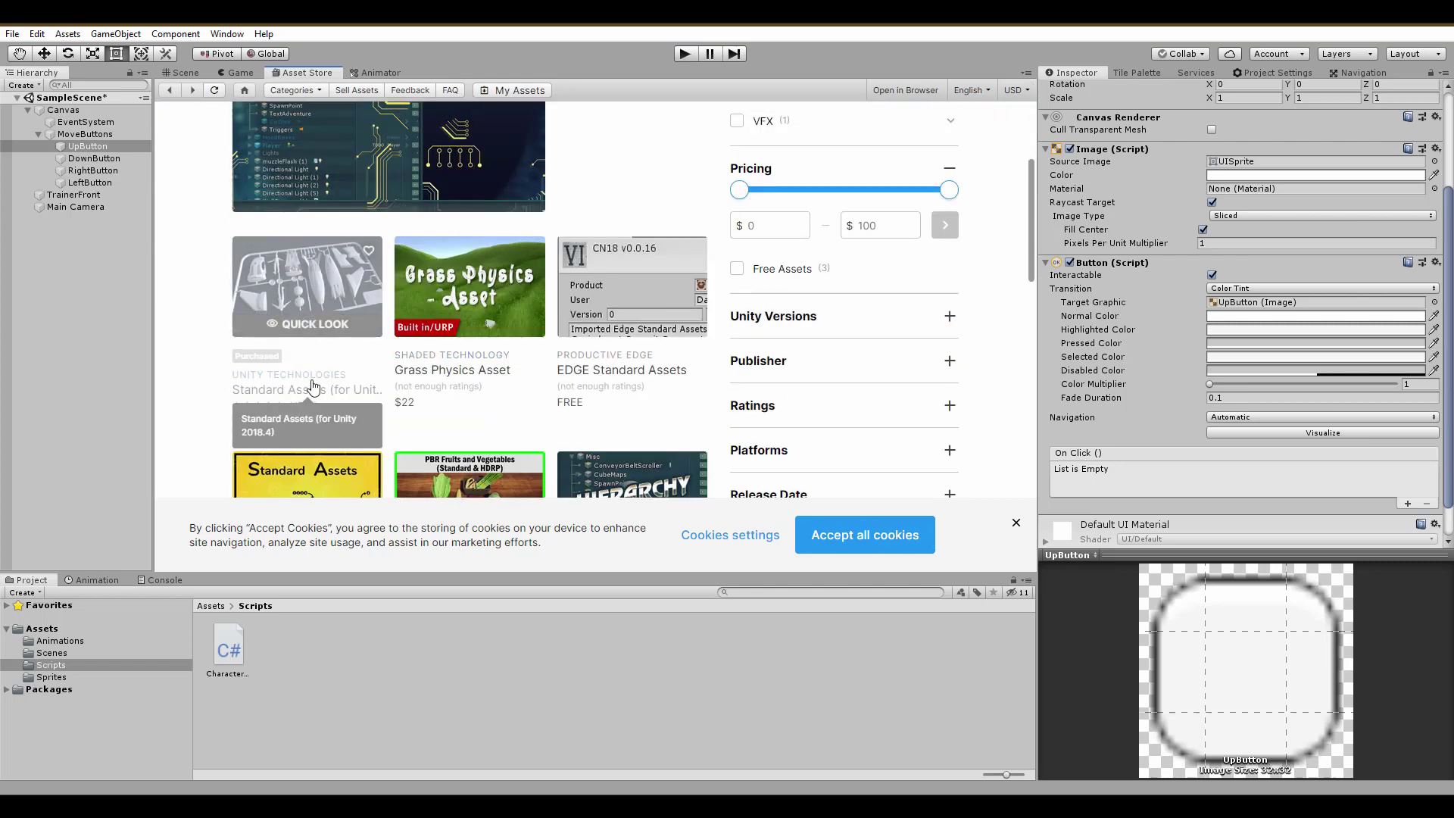
left_click(313, 302)
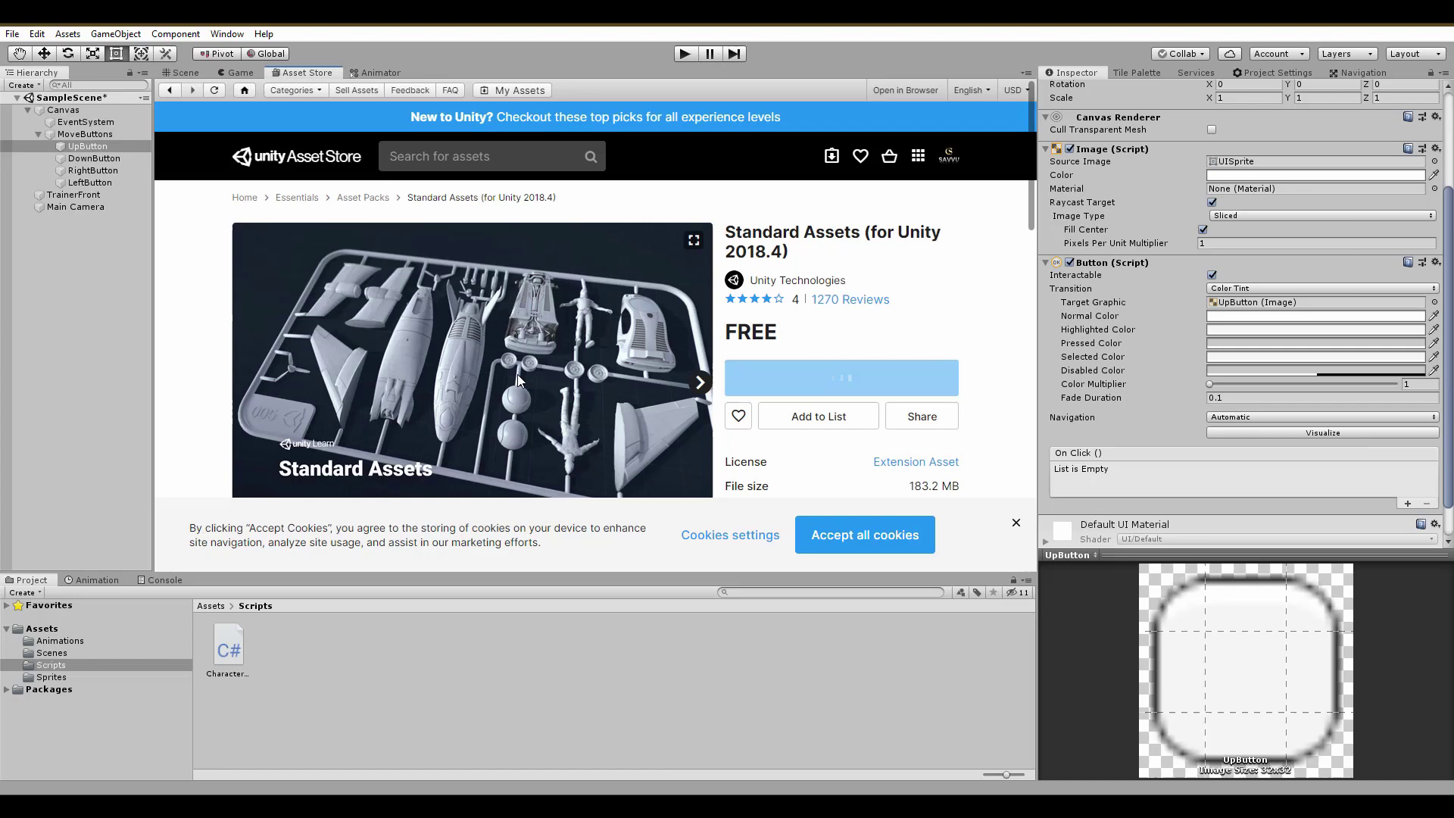
scroll(376, 388, "down", 10)
scroll(265, 371, "down", 2)
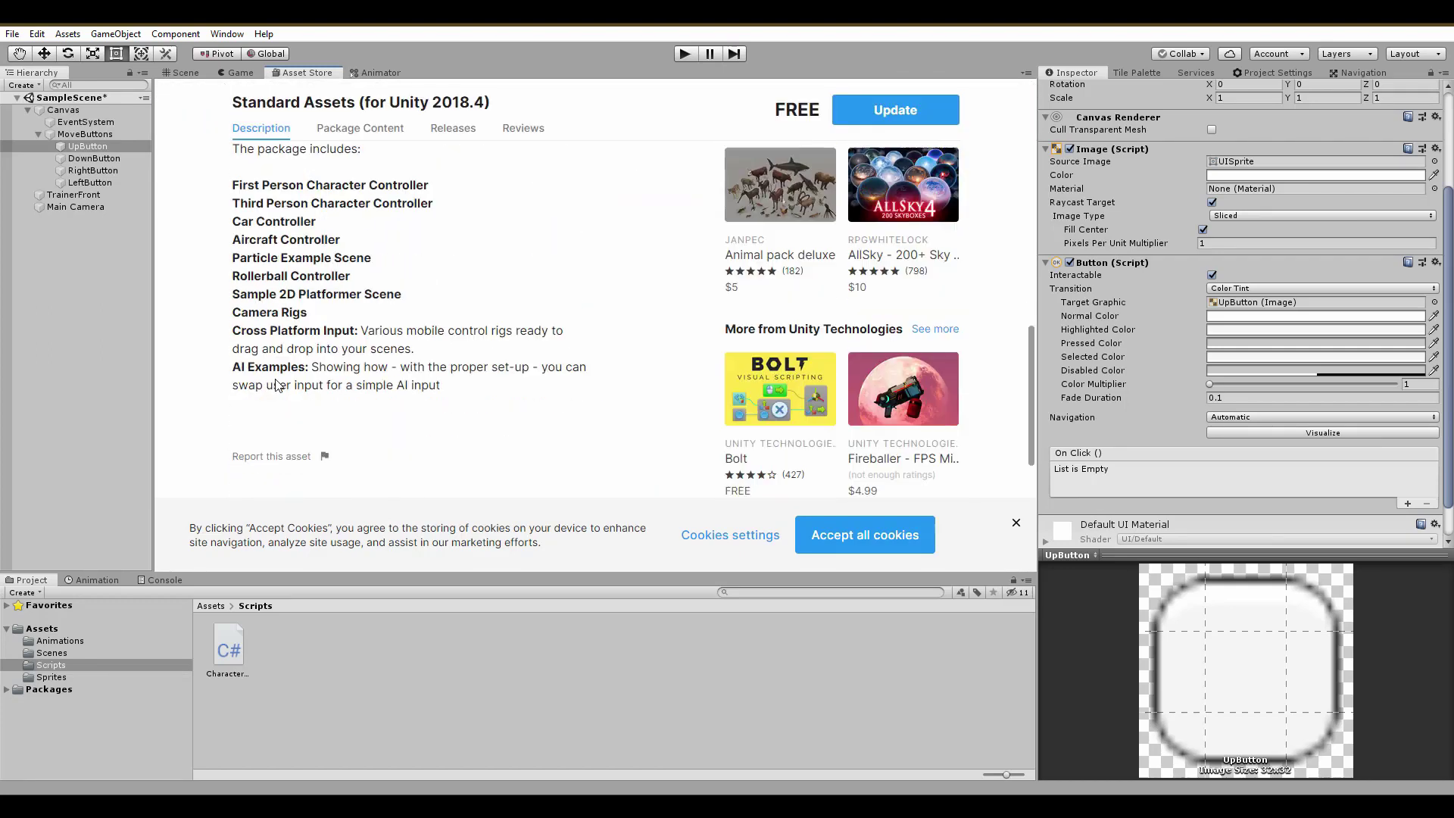
scroll(484, 334, "up", 8)
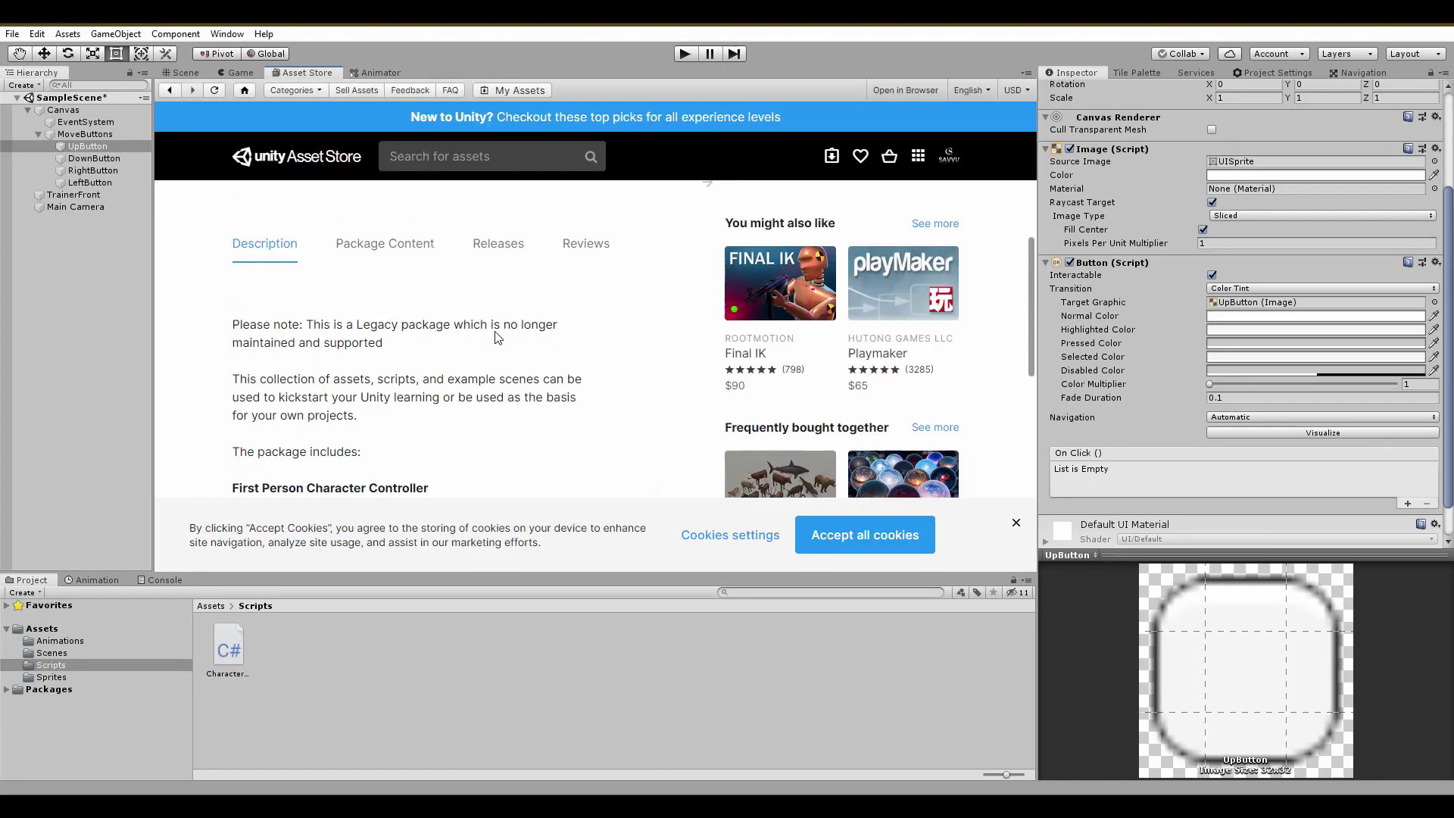
Accept all cookies and update the Standard Assets package
left_click(929, 538)
left_click(839, 472)
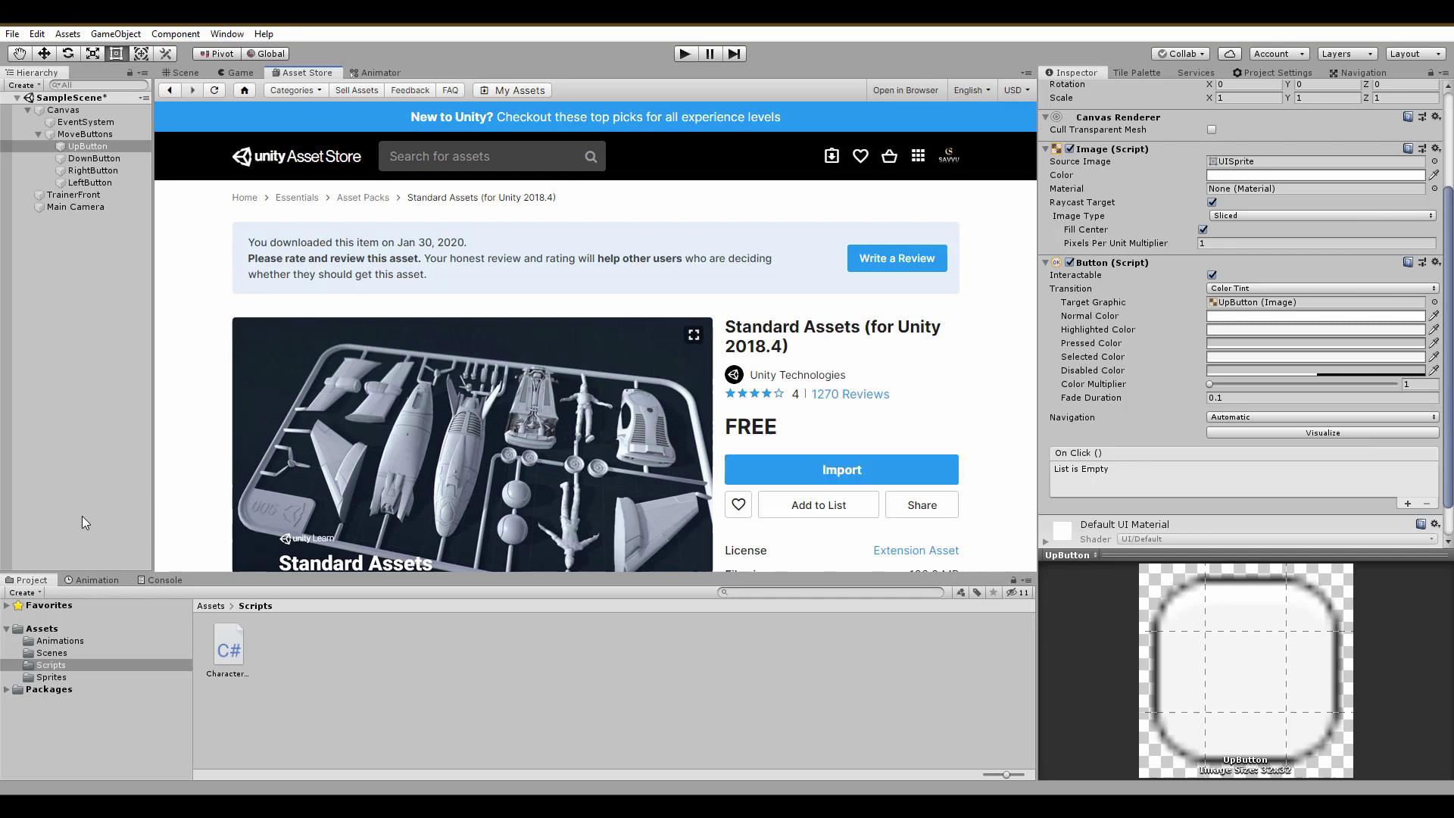
Import only the CrossPlatformInput folder from Standard Assets, excluding SampleScenes and every other folder
left_click(854, 471)
left_click(14, 103)
left_click(13, 115)
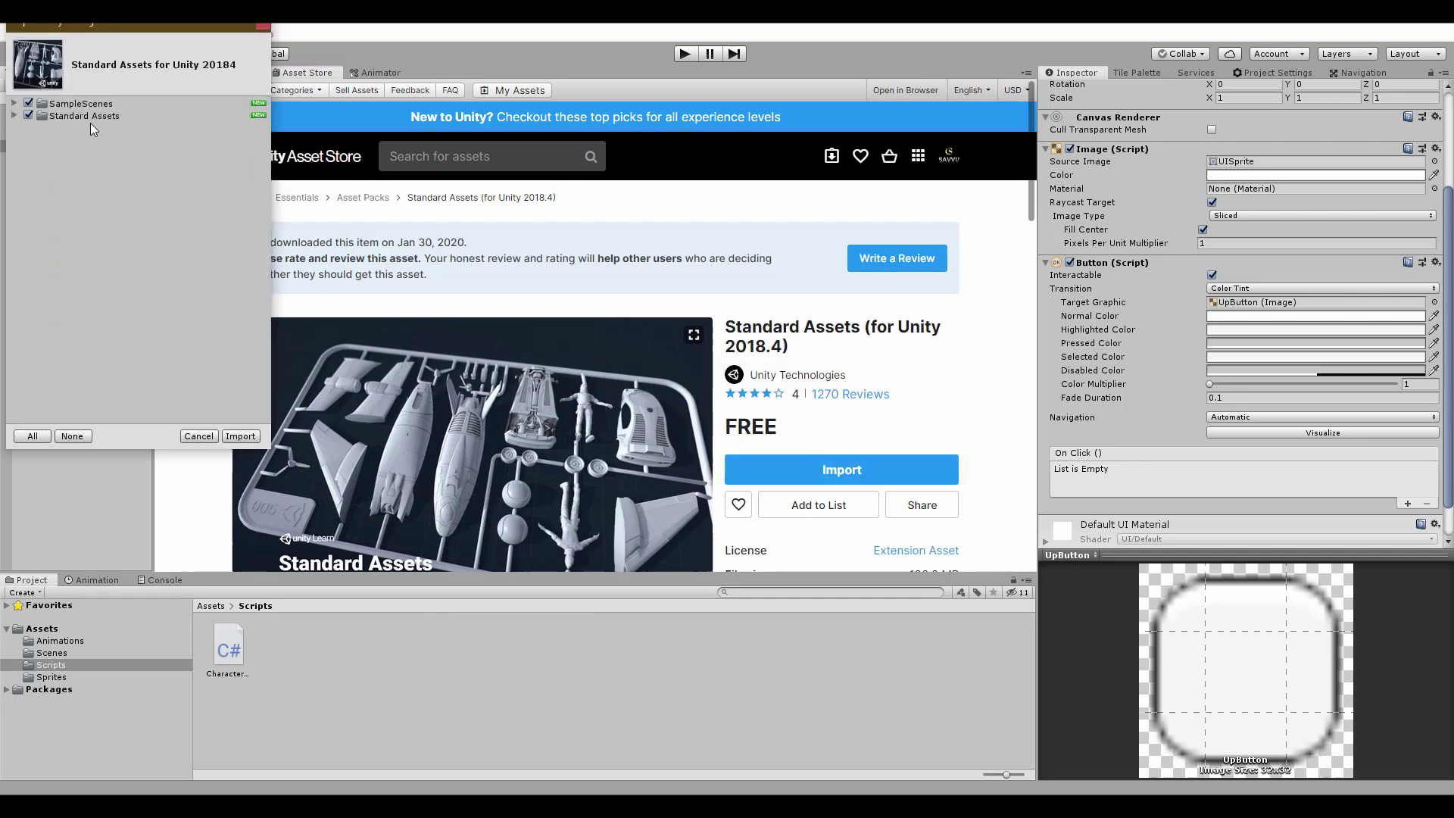
left_click(28, 103)
left_click(14, 115)
left_click(28, 128)
left_click(28, 140)
left_click(28, 152)
left_click(28, 164)
left_click(29, 224, "alt")
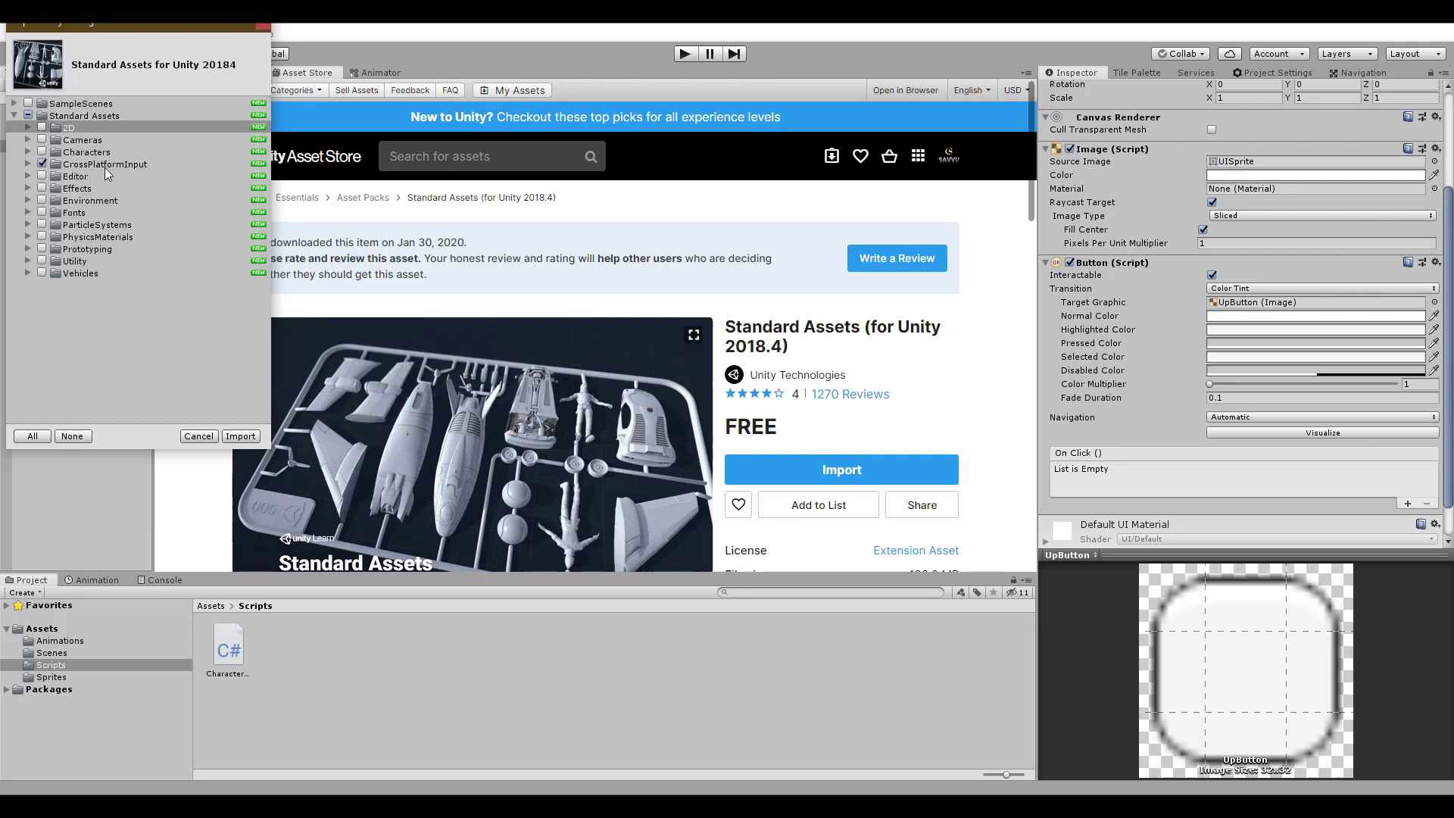
left_click(240, 436)
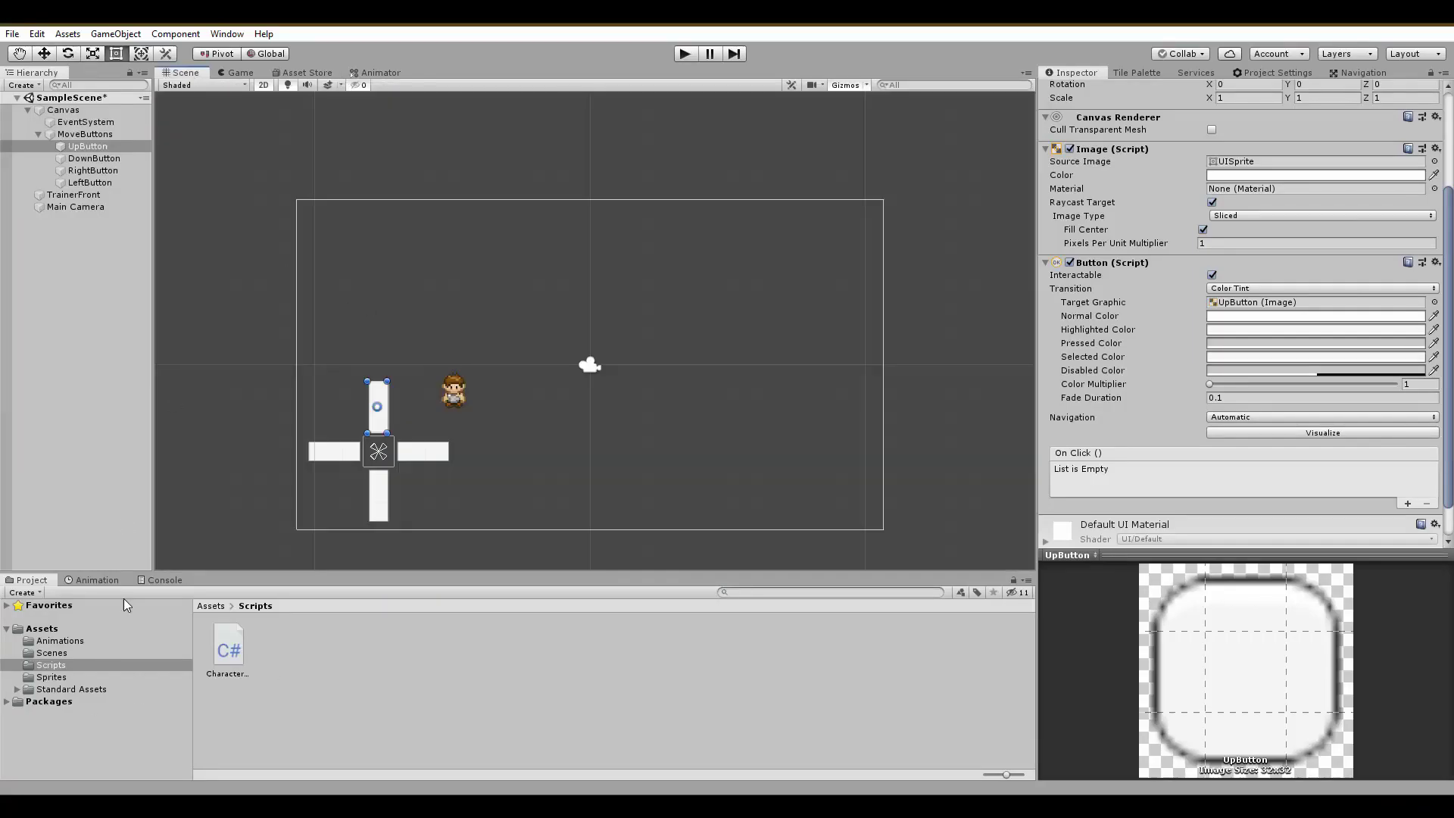
Open the Scripts folder of CrossPlatformInput under Standard Assets in the project
left_click(79, 690)
double_click(228, 646)
double_click(285, 648)
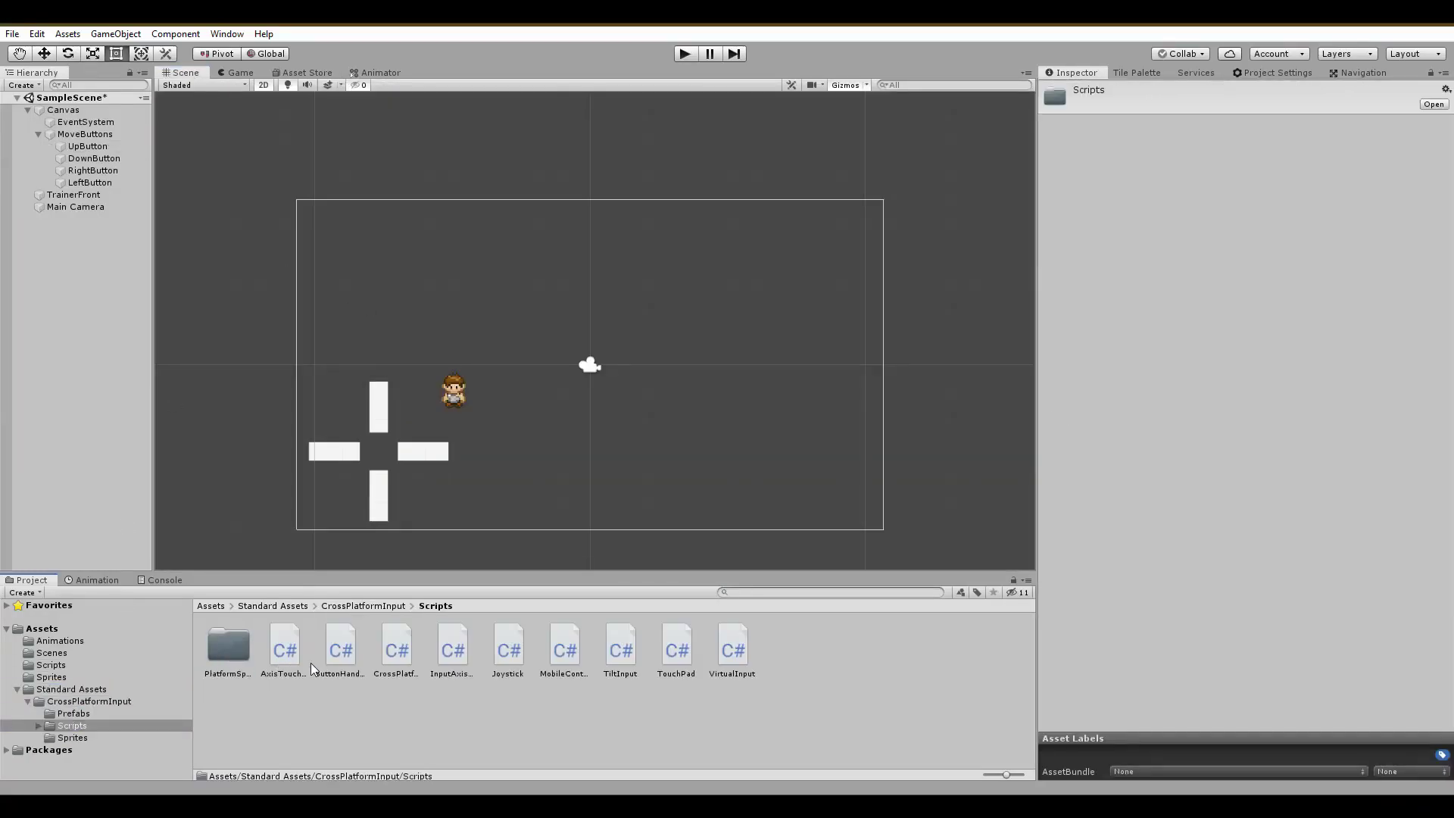
Add the AxisTouchButton script to all four buttons, UpButton through LeftButton, at once
left_click(281, 650)
left_click(88, 146)
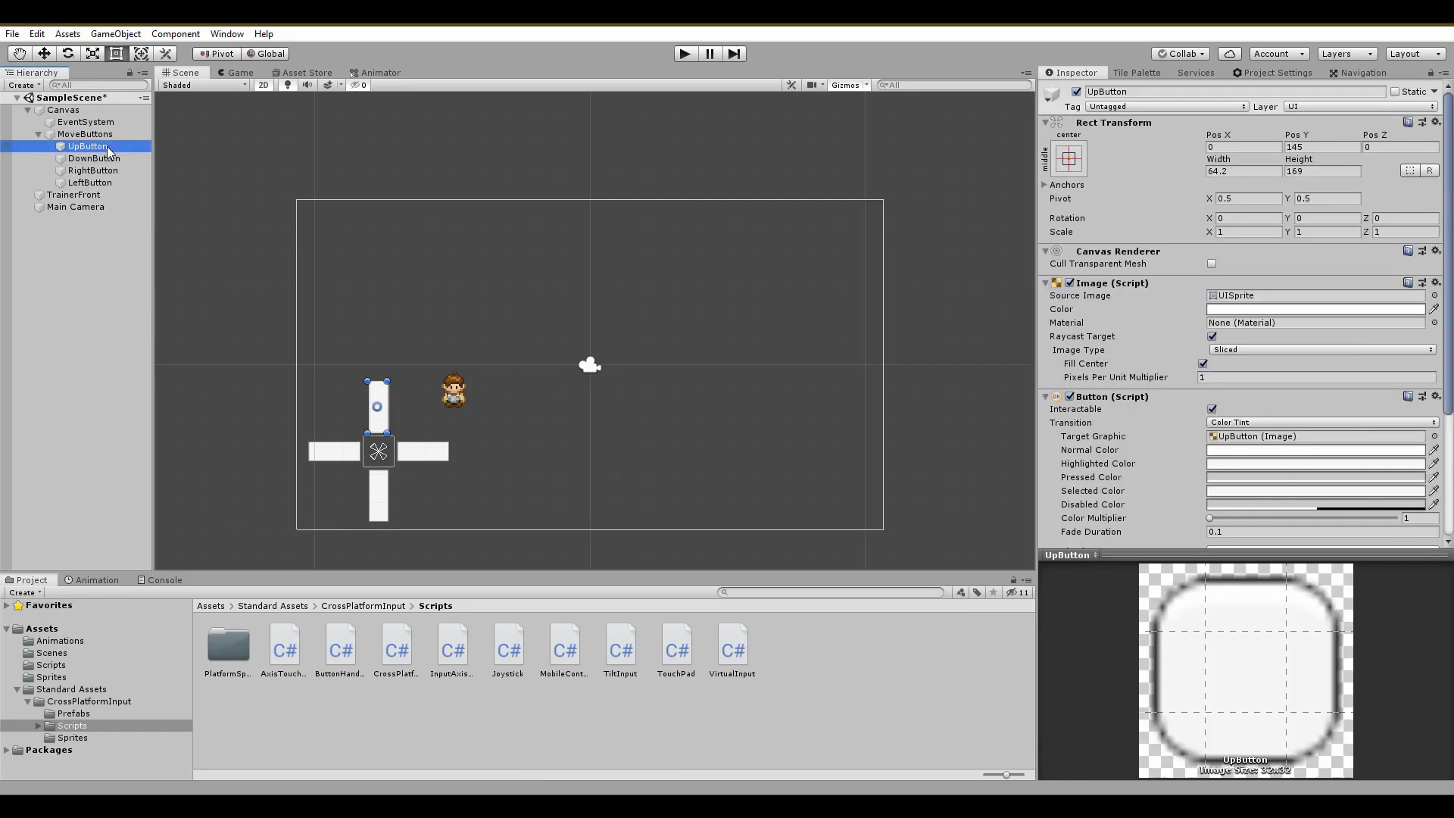
left_click(89, 182, "shift")
scroll(1204, 378, "down", 5)
left_click_drag(283, 648, 1240, 529)
On UpButton's Axis Touch Button, set Axis Name to Vertical and both Response Speed and Return To Centre Speed to 10000
left_click(87, 148)
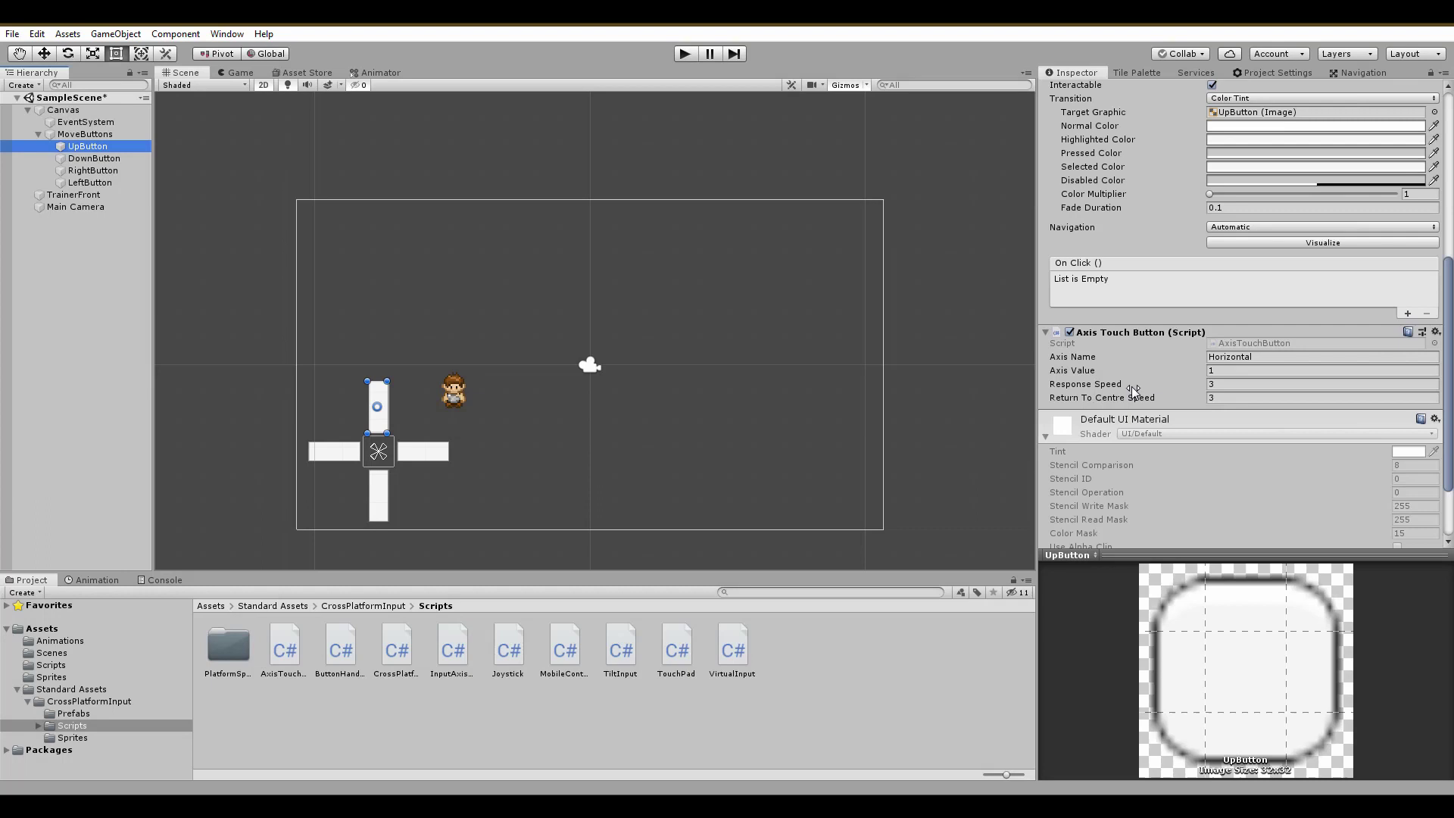
left_click(1242, 357)
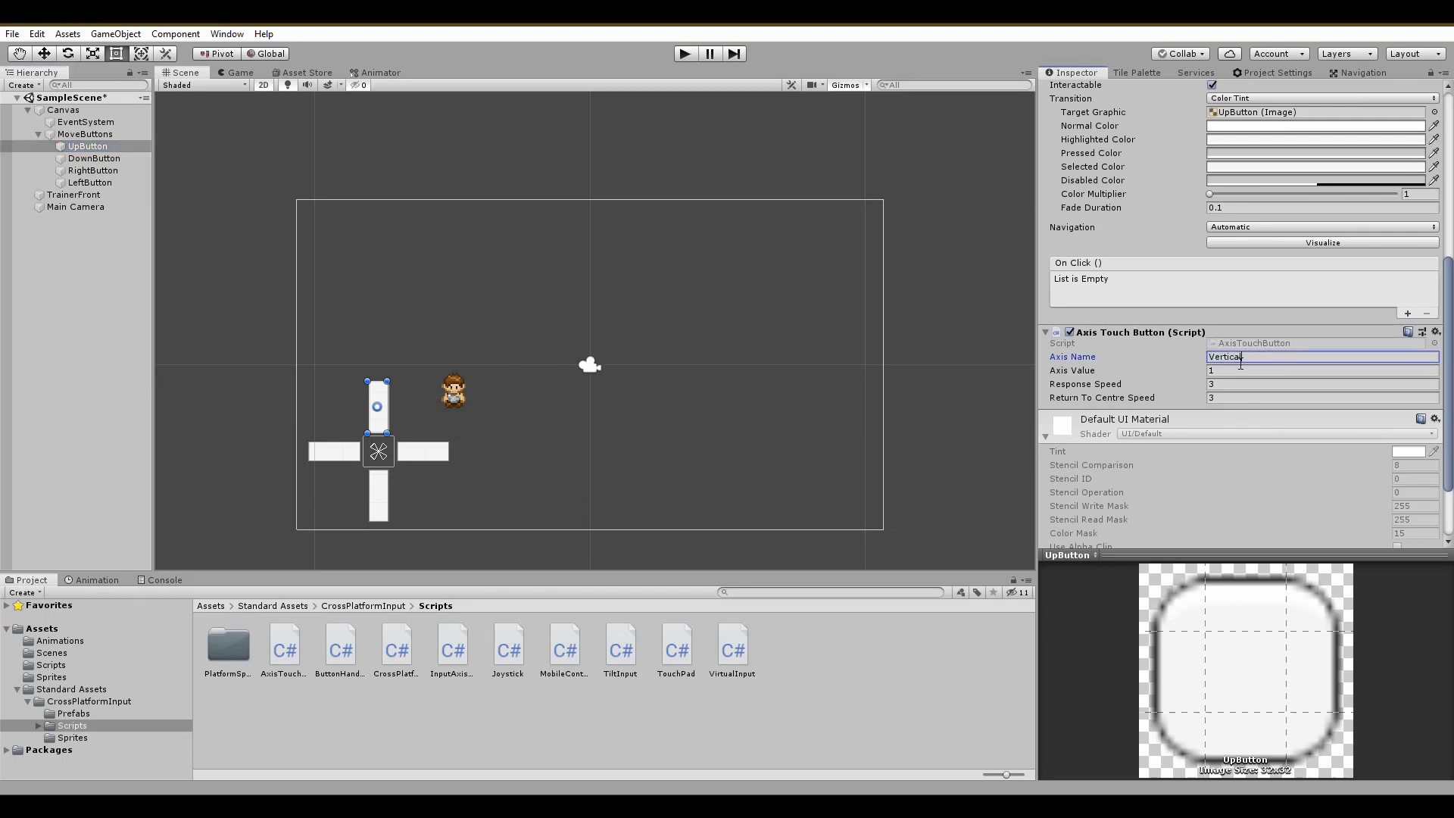
type("Vertical")
left_click(1228, 385)
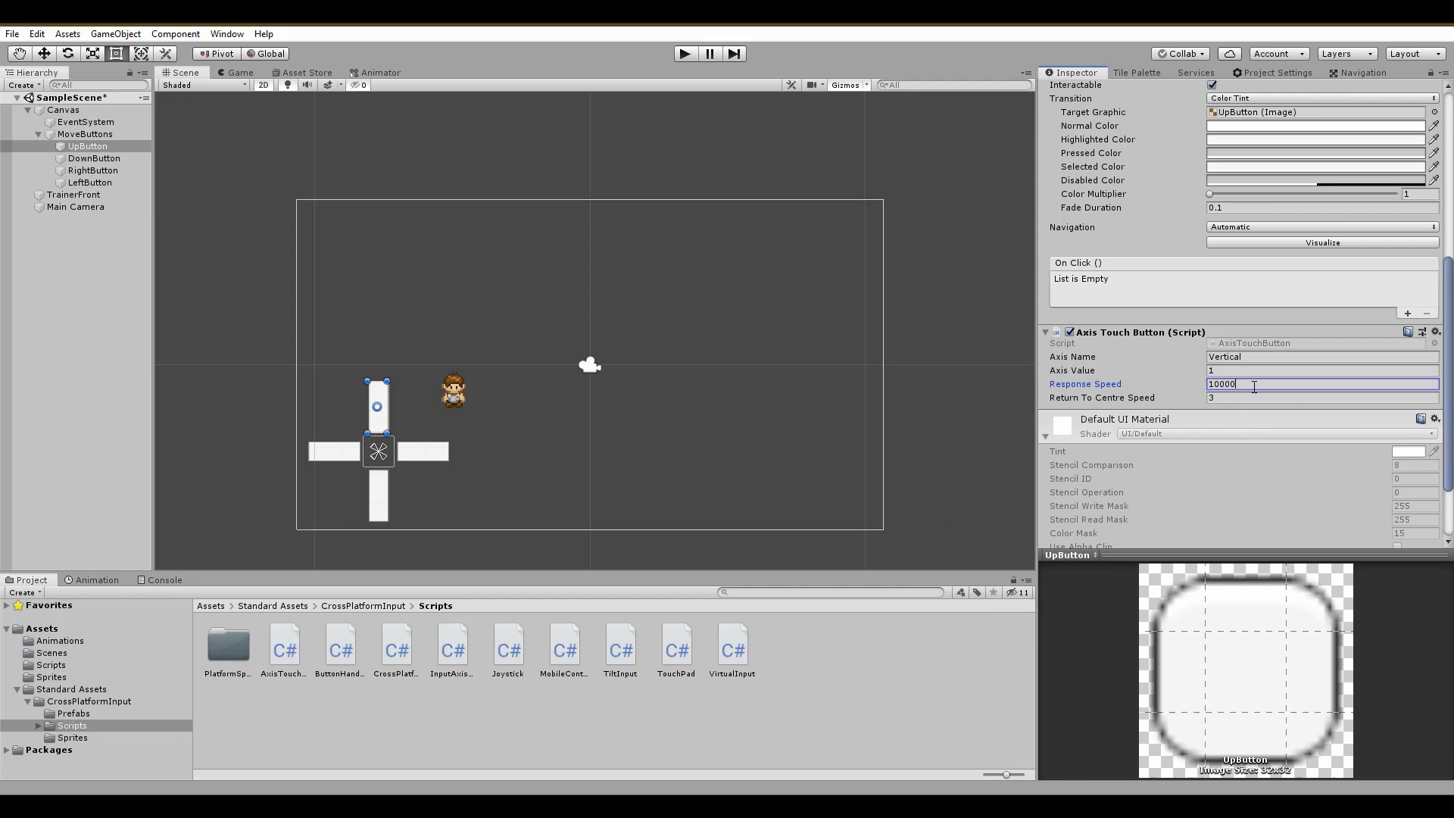
left_click(1210, 399)
type("10000")
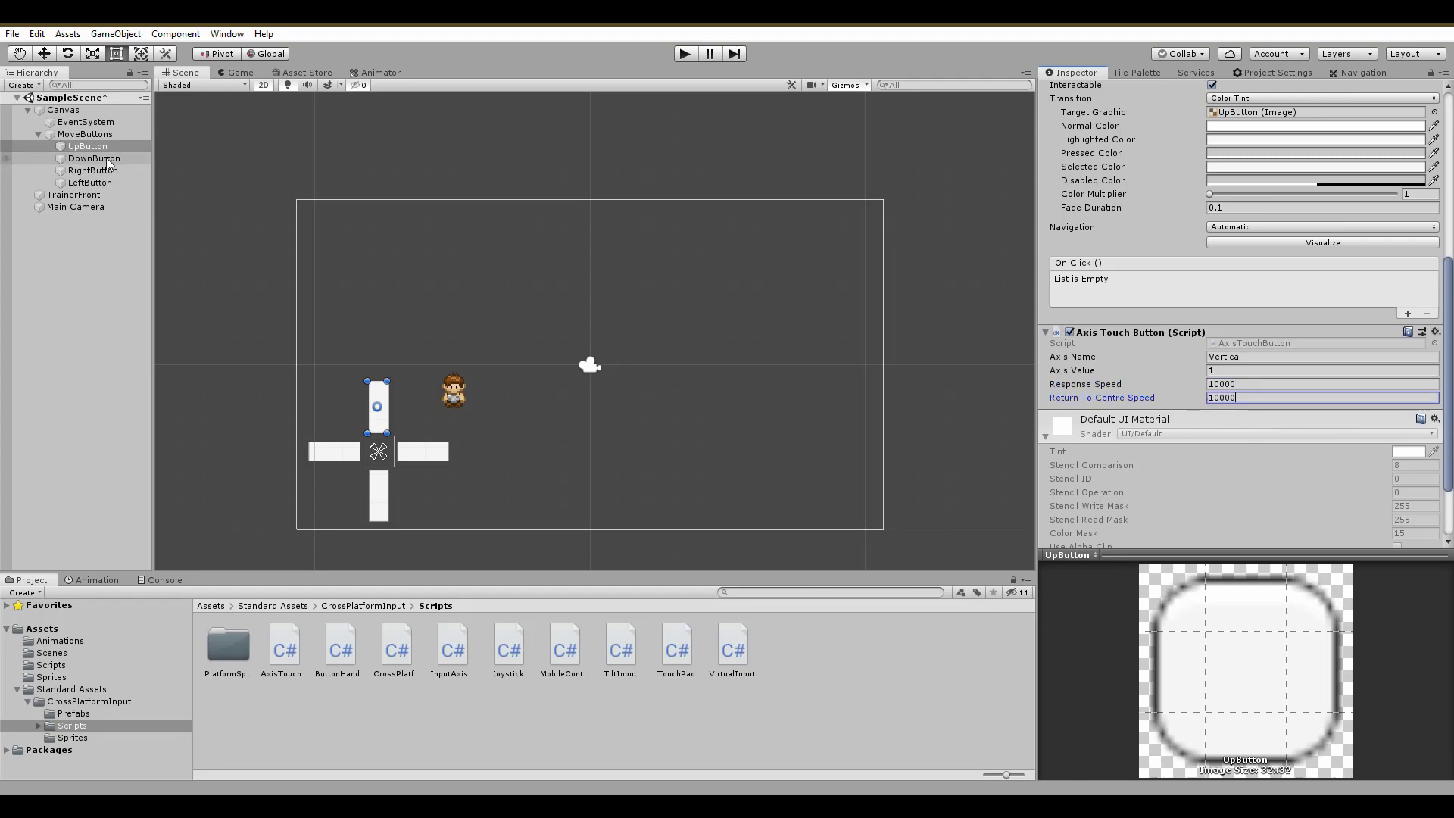
On DownButton's Axis Touch Button, set Axis Name to Vertical, Axis Value to -1, and Response Speed and Return To Centre Speed to 10000
left_click(109, 159)
left_click(1208, 358)
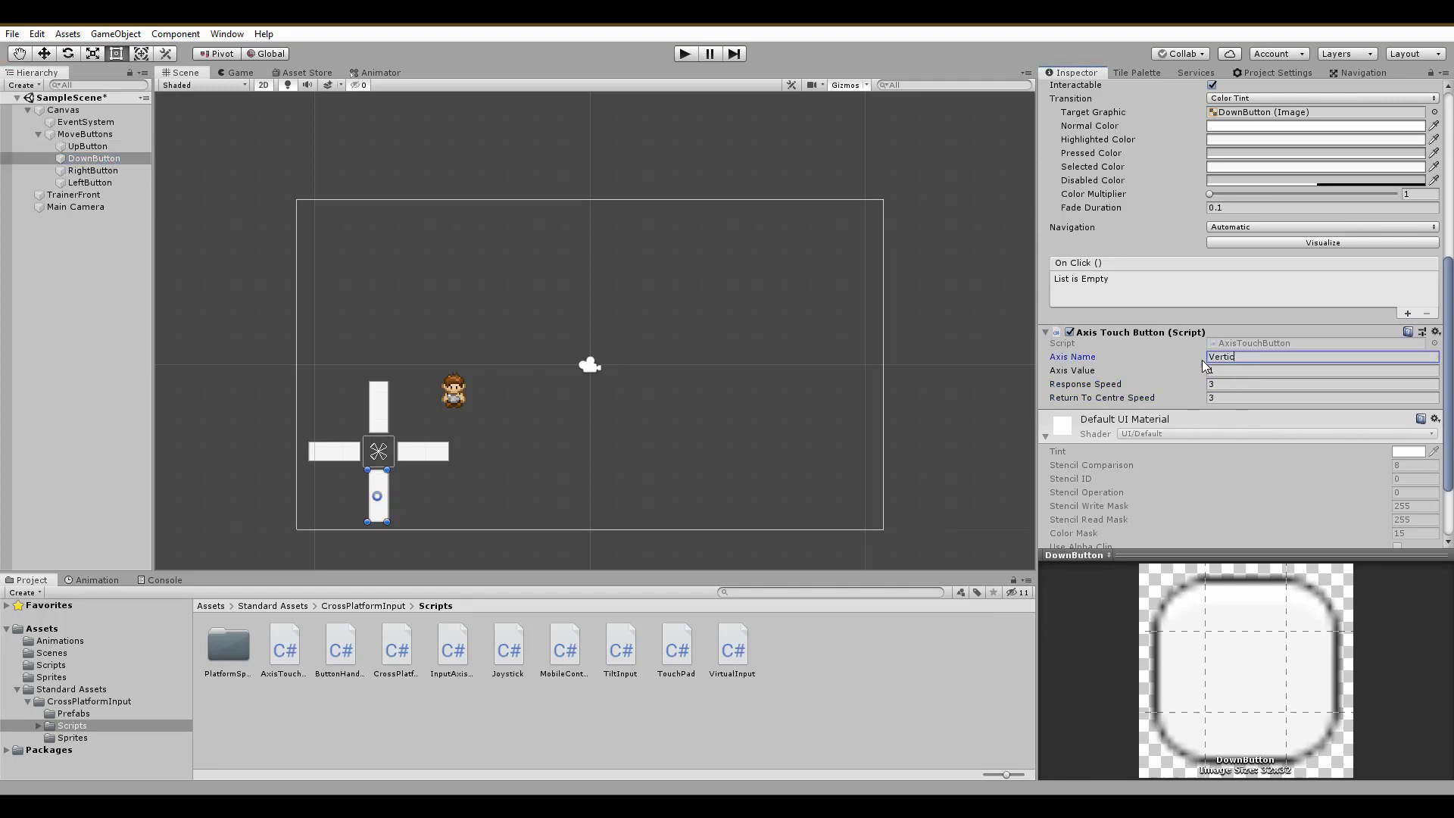
type("Vertical")
left_click(1215, 371)
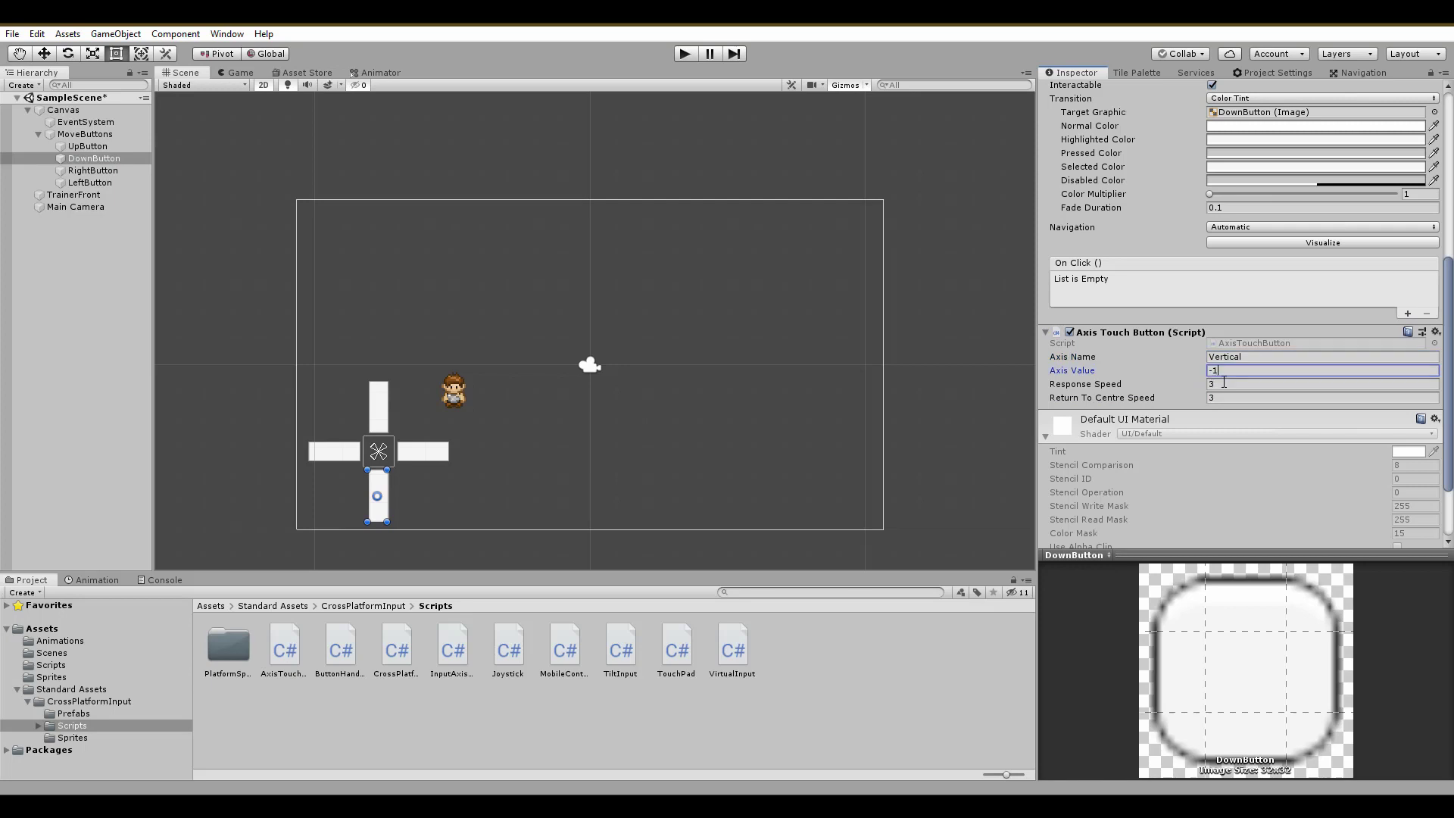
left_click(1223, 383)
type("10")
left_click(1234, 399)
type("1000")
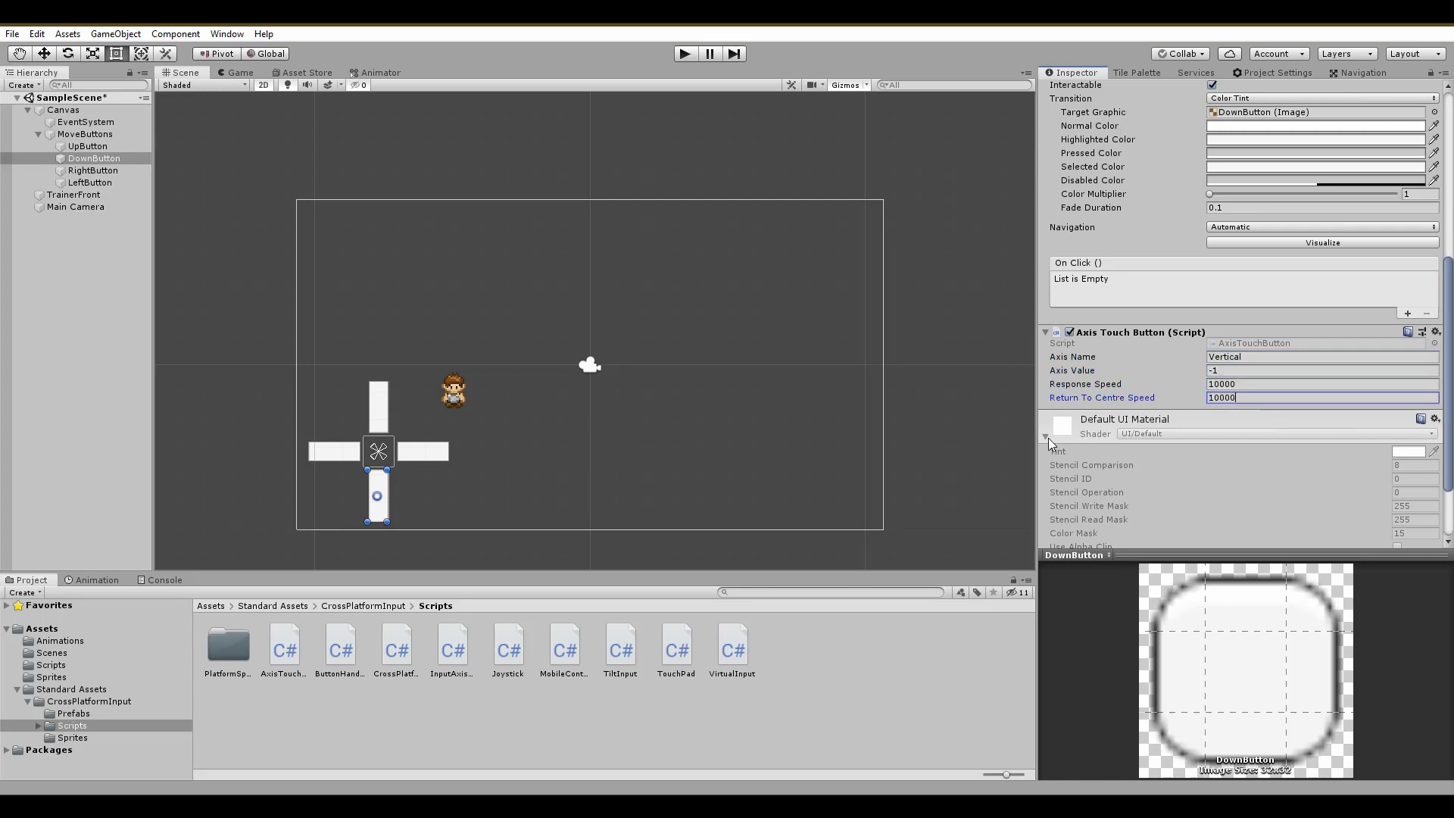
type("0")
left_click(1047, 437)
On RightButton's Axis Touch Button, set Response Speed and Return To Centre Speed to 10000
left_click(94, 171)
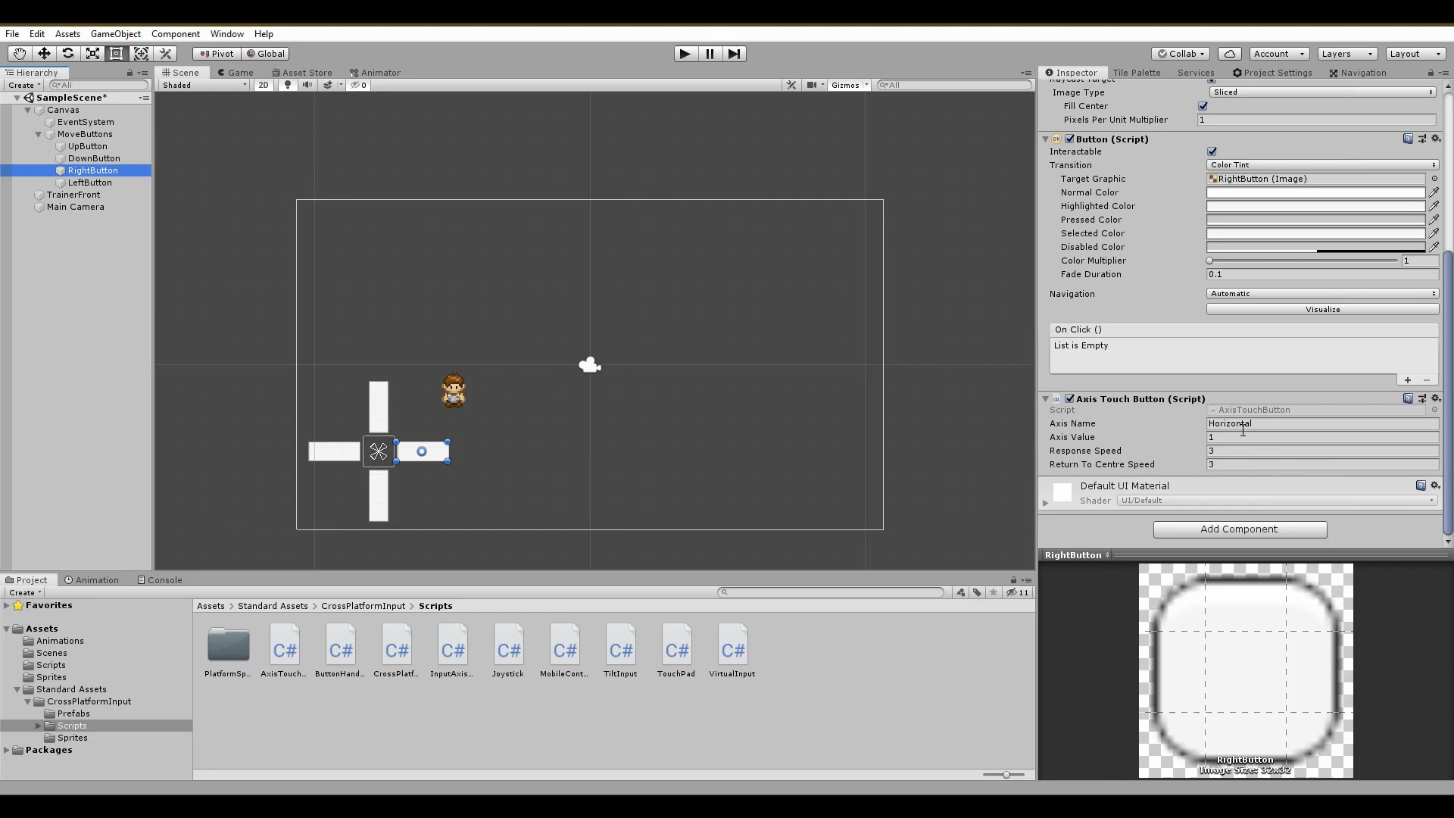
left_click(1227, 452)
On LeftButton's Axis Touch Button, set Axis Value to -1, and Response Speed and Return To Centre Speed to 10000
type("10000")
left_click(1223, 465)
type("1")
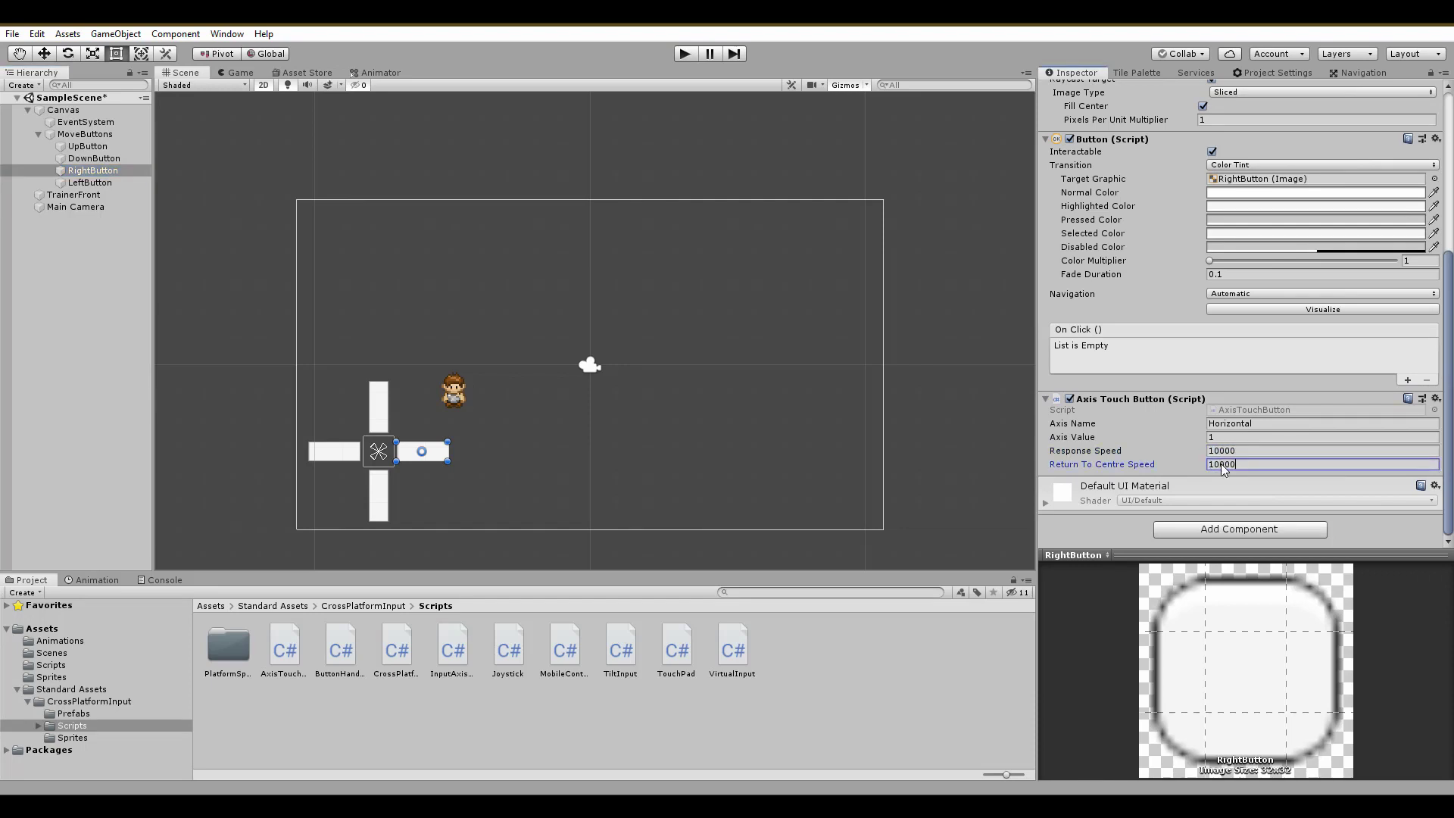
left_click(90, 183)
left_click(1219, 438)
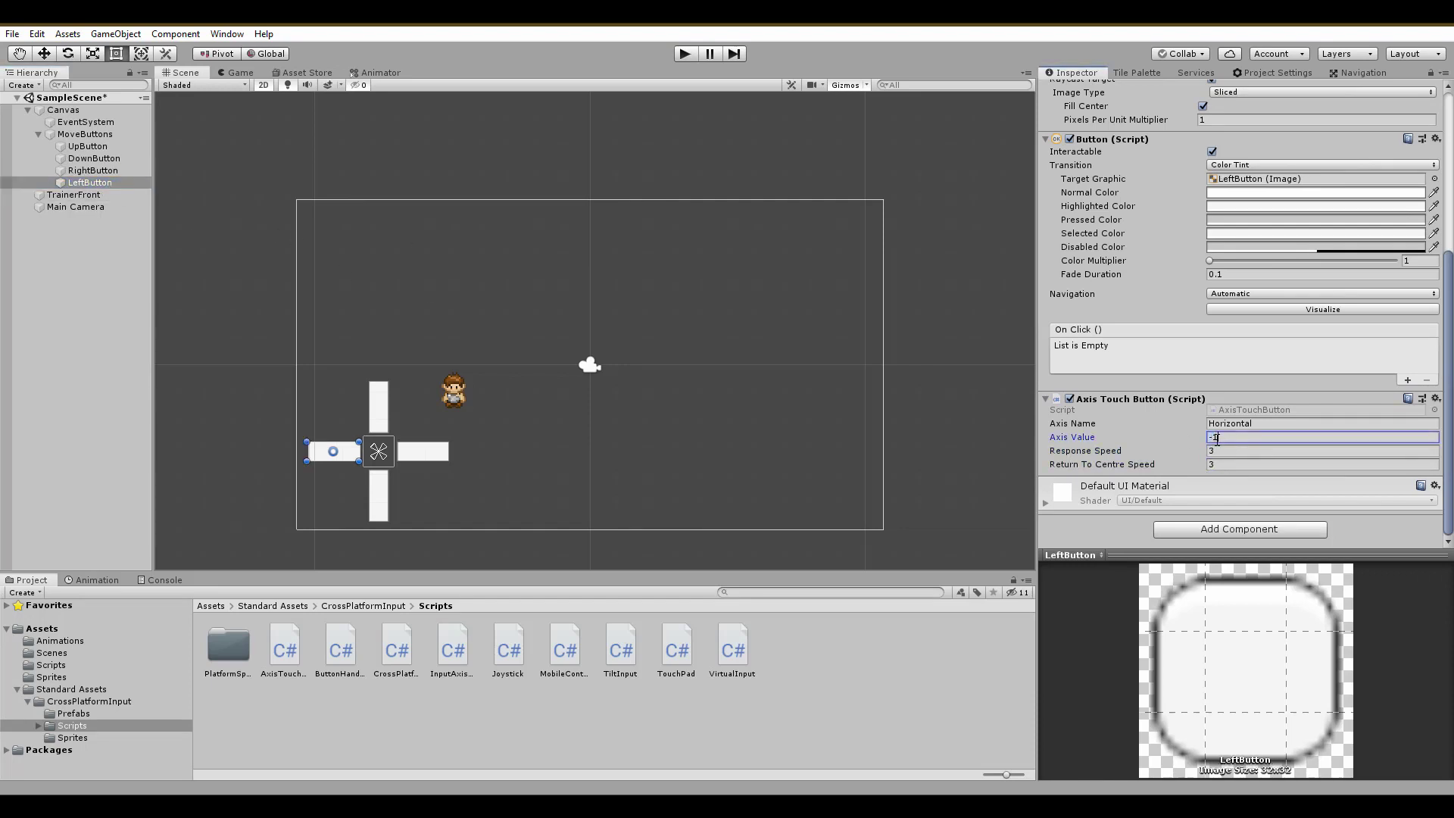
left_click(1219, 451)
type("10000")
left_click(1232, 465)
type("10")
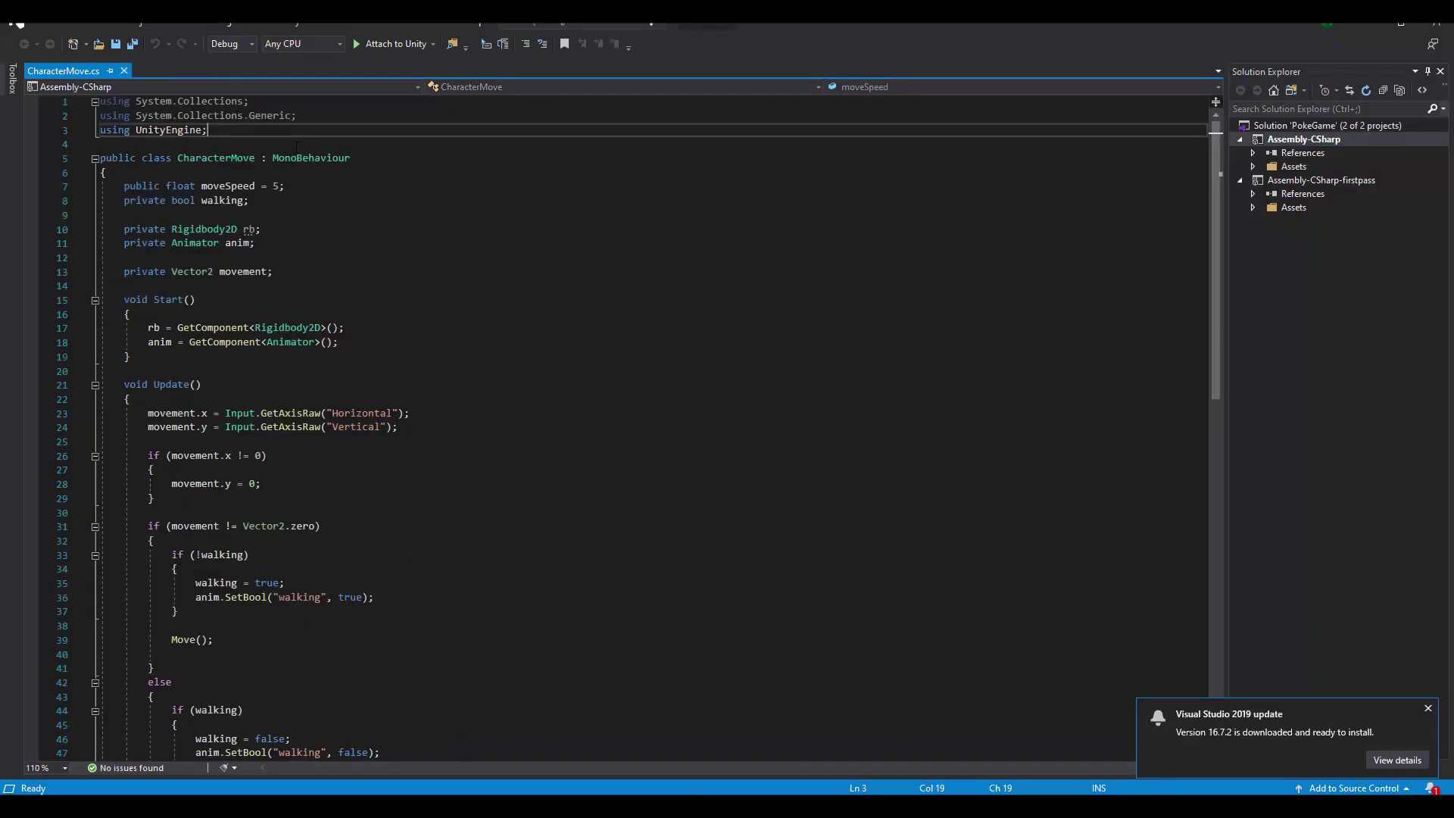
In Visual Studio, add the directive "using UnityStandardAssets.CrossPlatformInput;" below the UnityEngine one in CharacterMove.cs
key("Return")
type("usi")
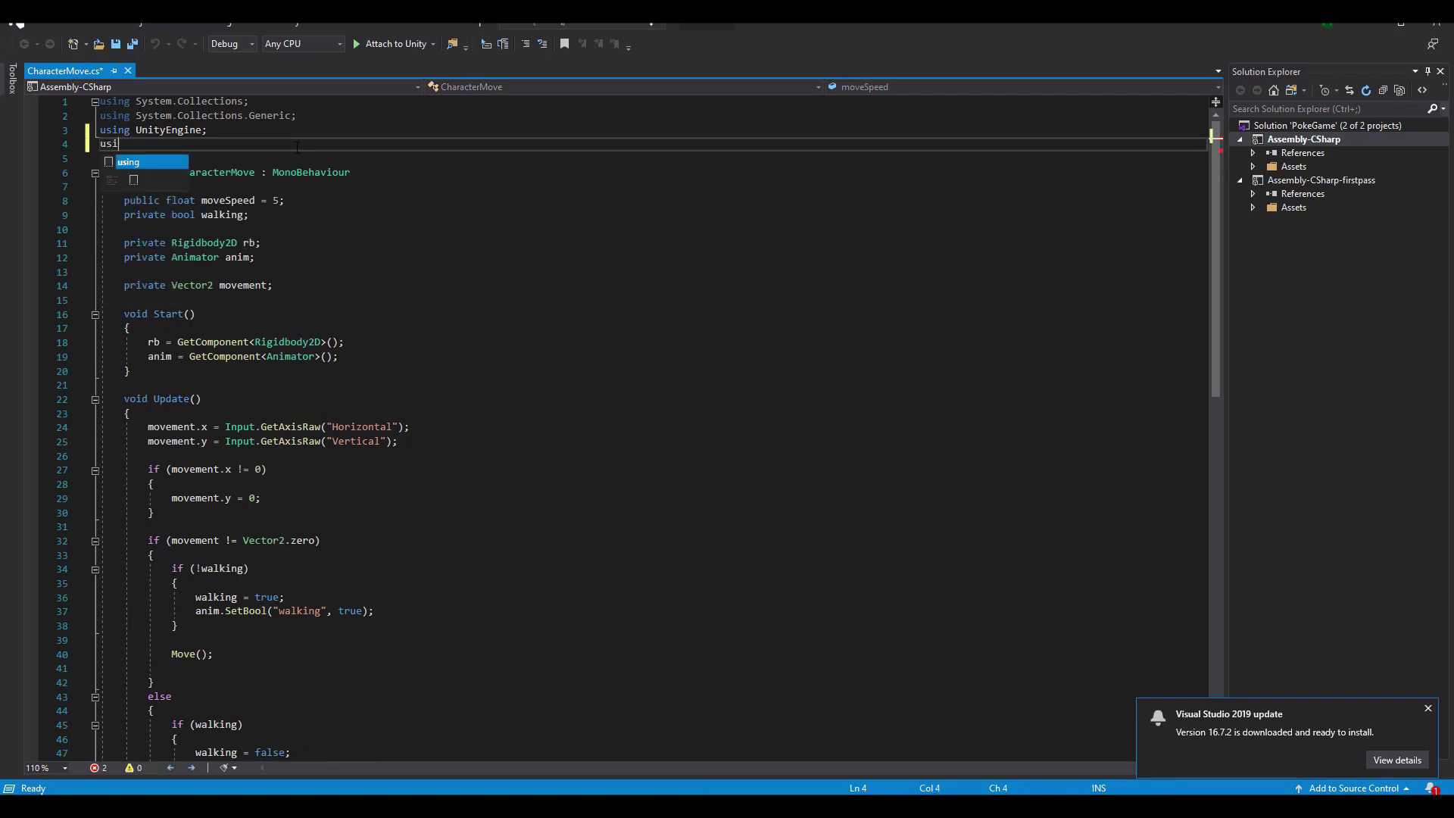
type("ng Unity")
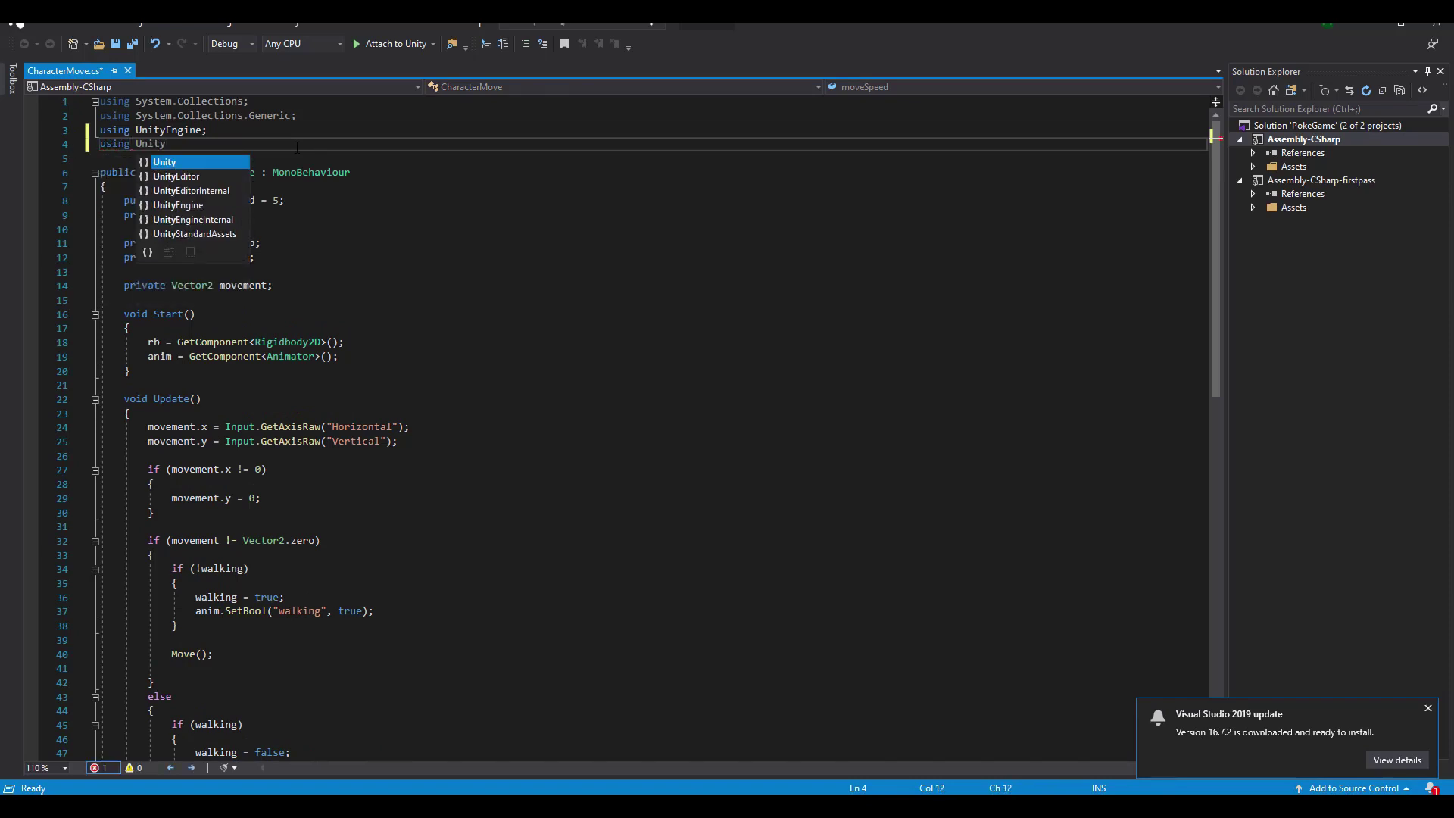
double_click(216, 234)
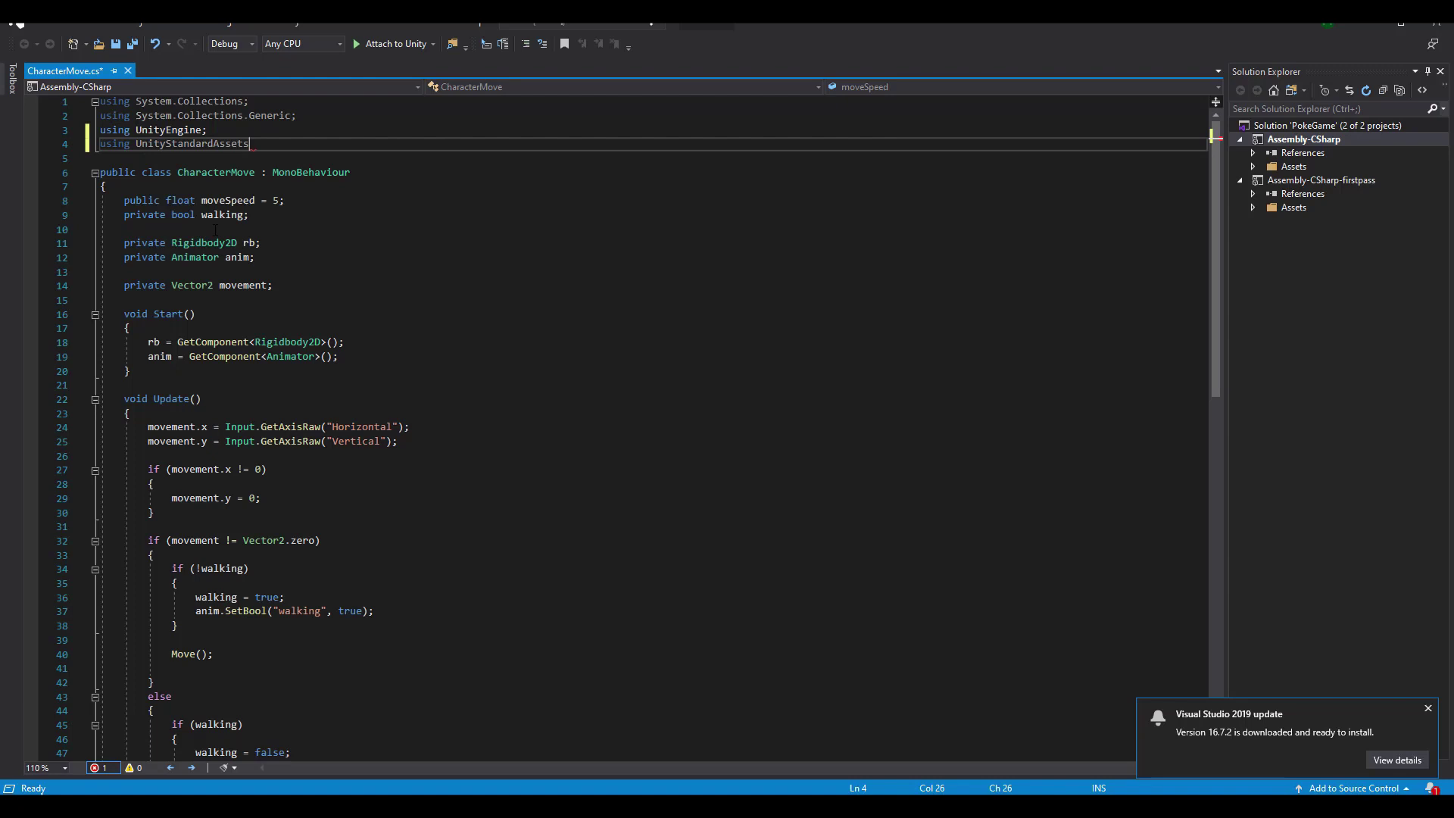
type(".c")
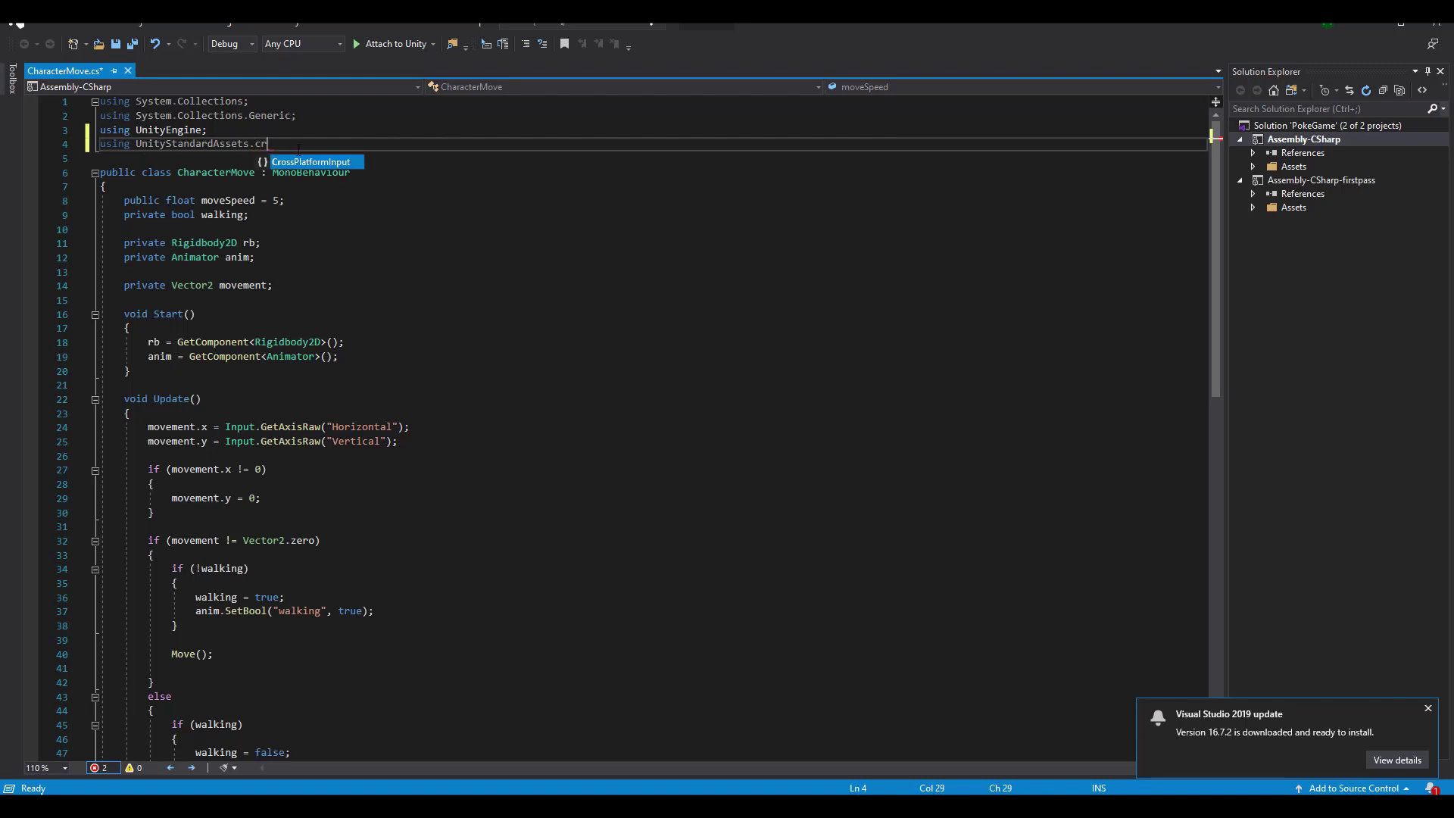
type("r")
double_click(309, 162)
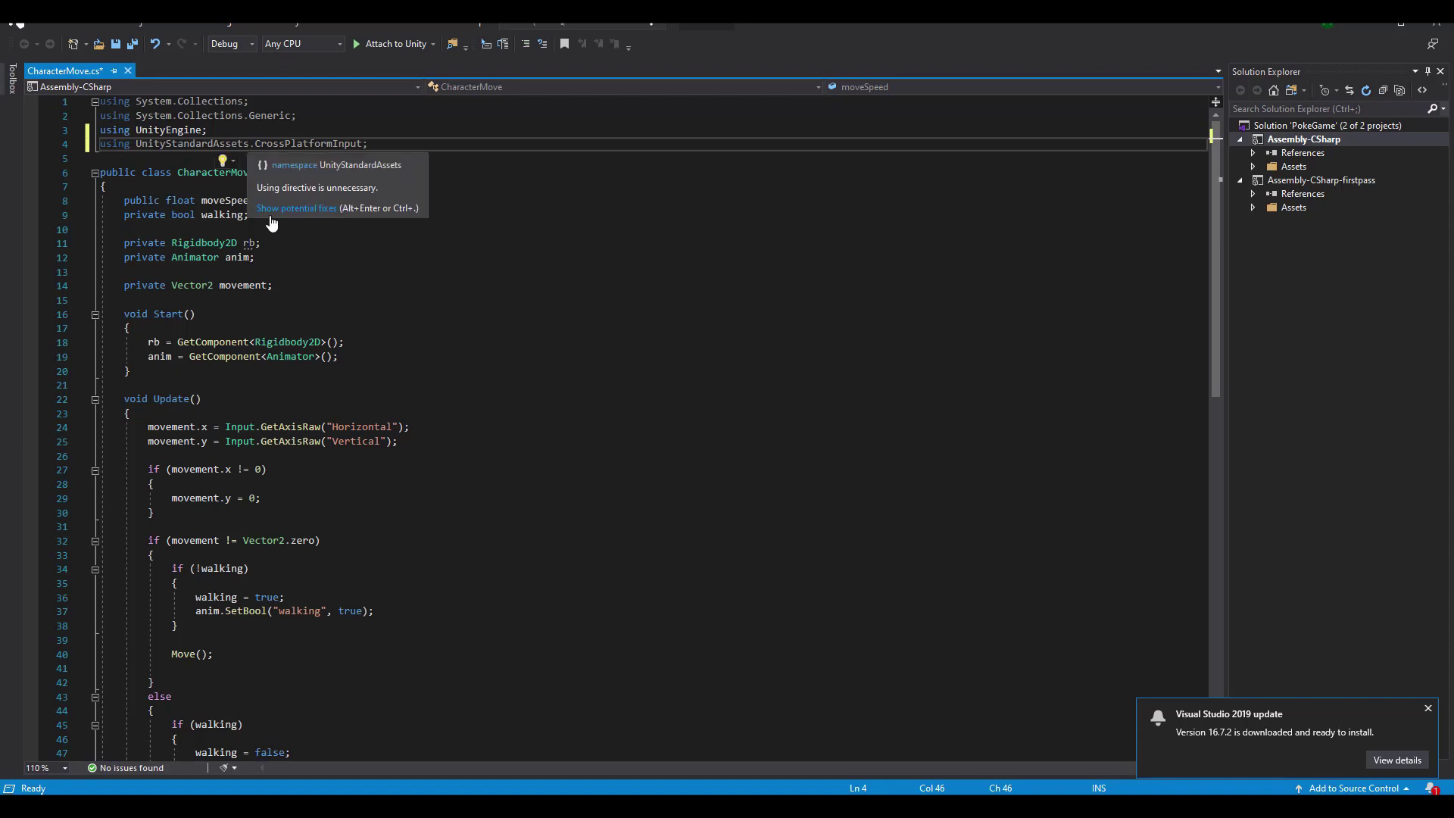
In Update(), replace Input.GetAxisRaw with CrossPlatformInputManager.GetAxis in the movement.x assignment
left_click(238, 428)
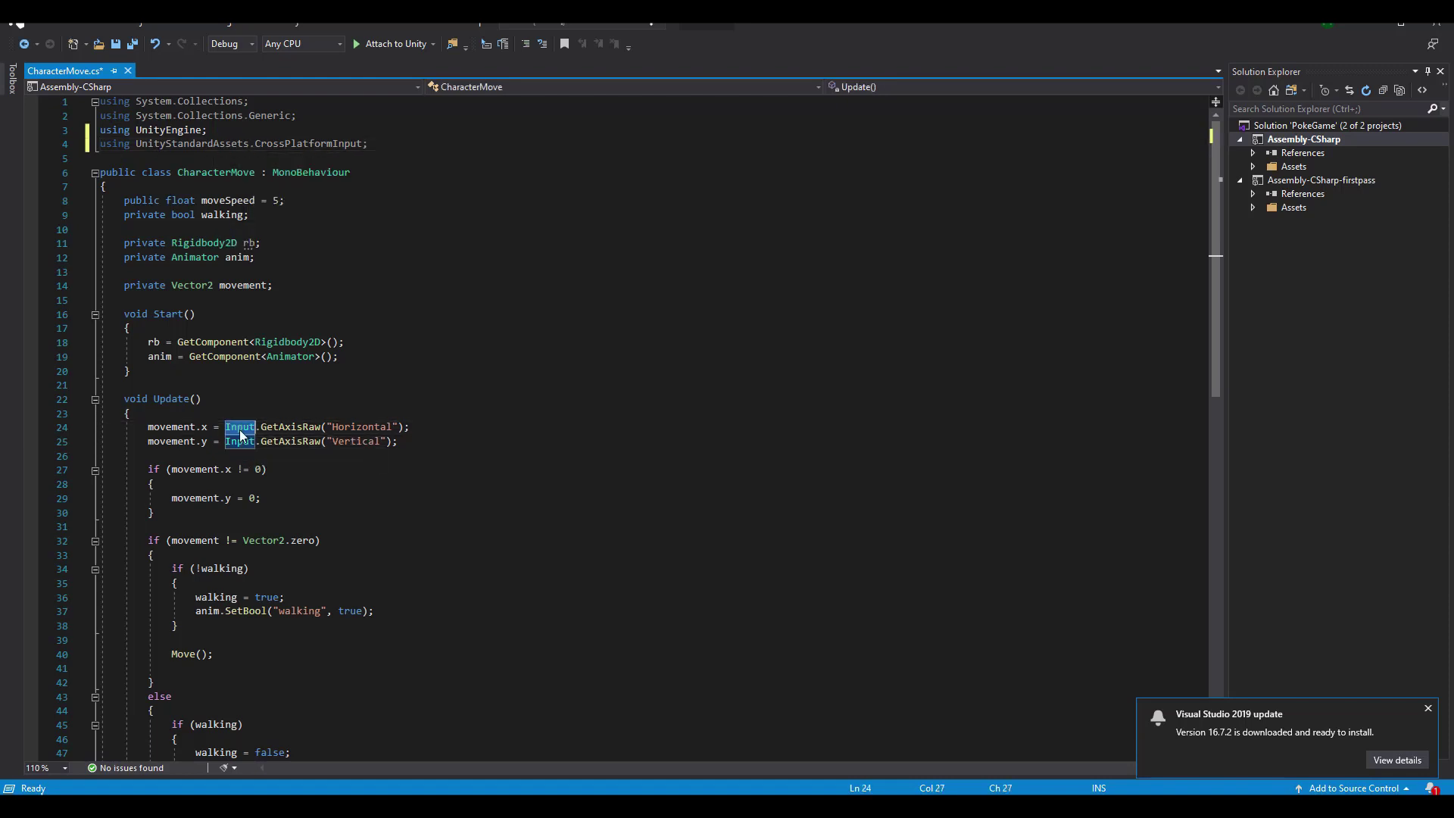
double_click(237, 428)
type("Cross")
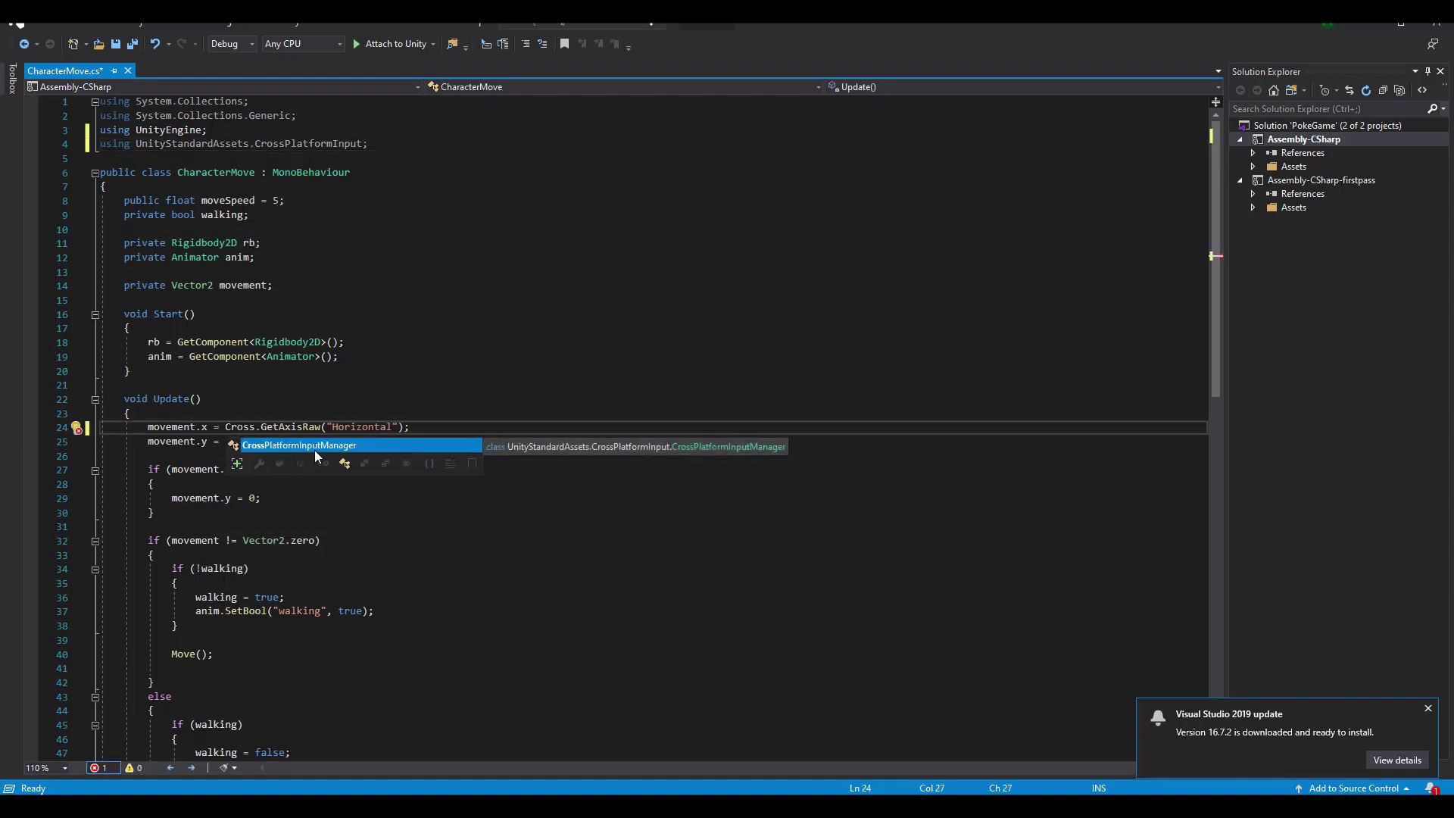
key("Tab")
double_click(409, 427)
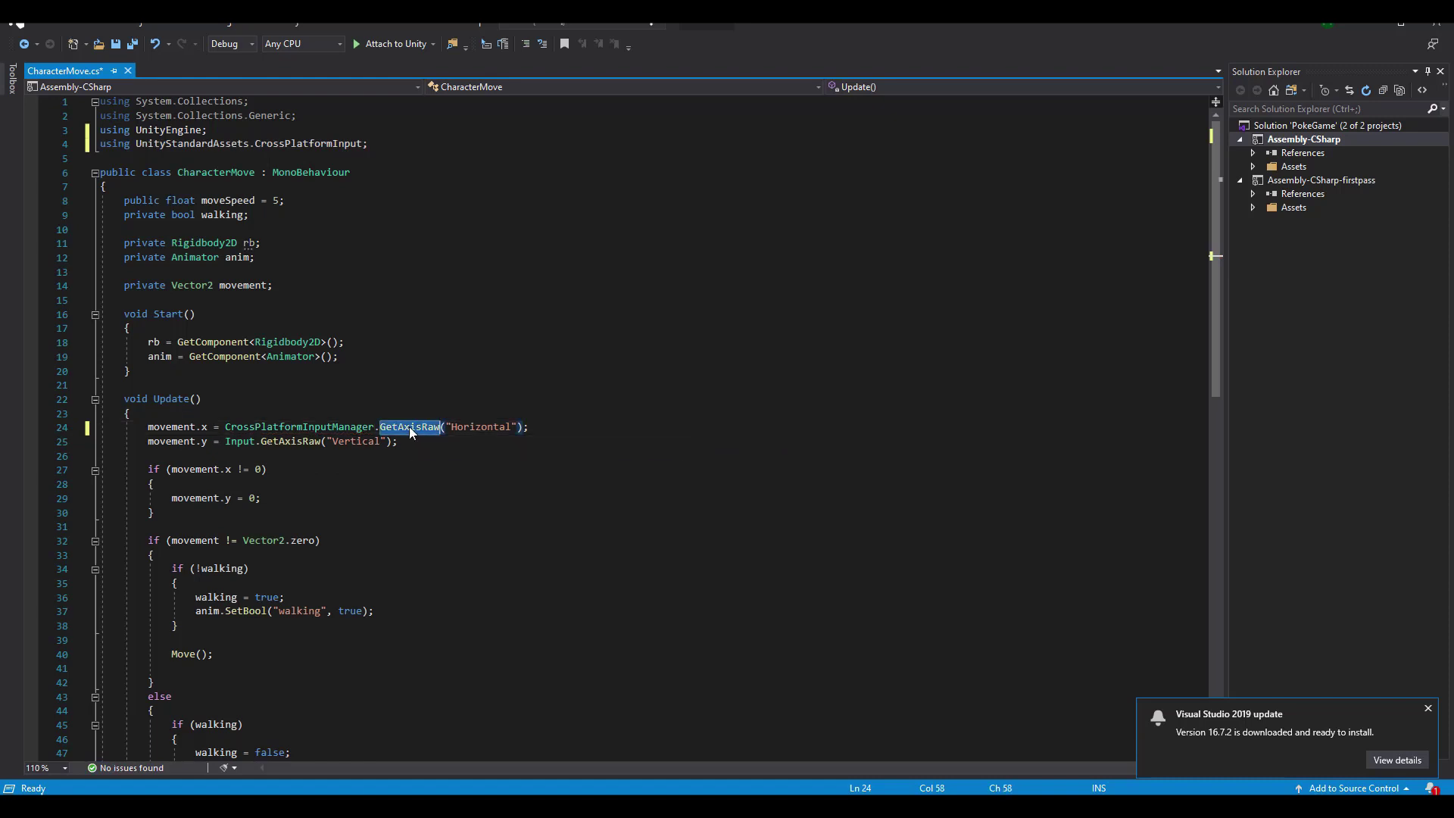
key("BackSpace")
type("Get")
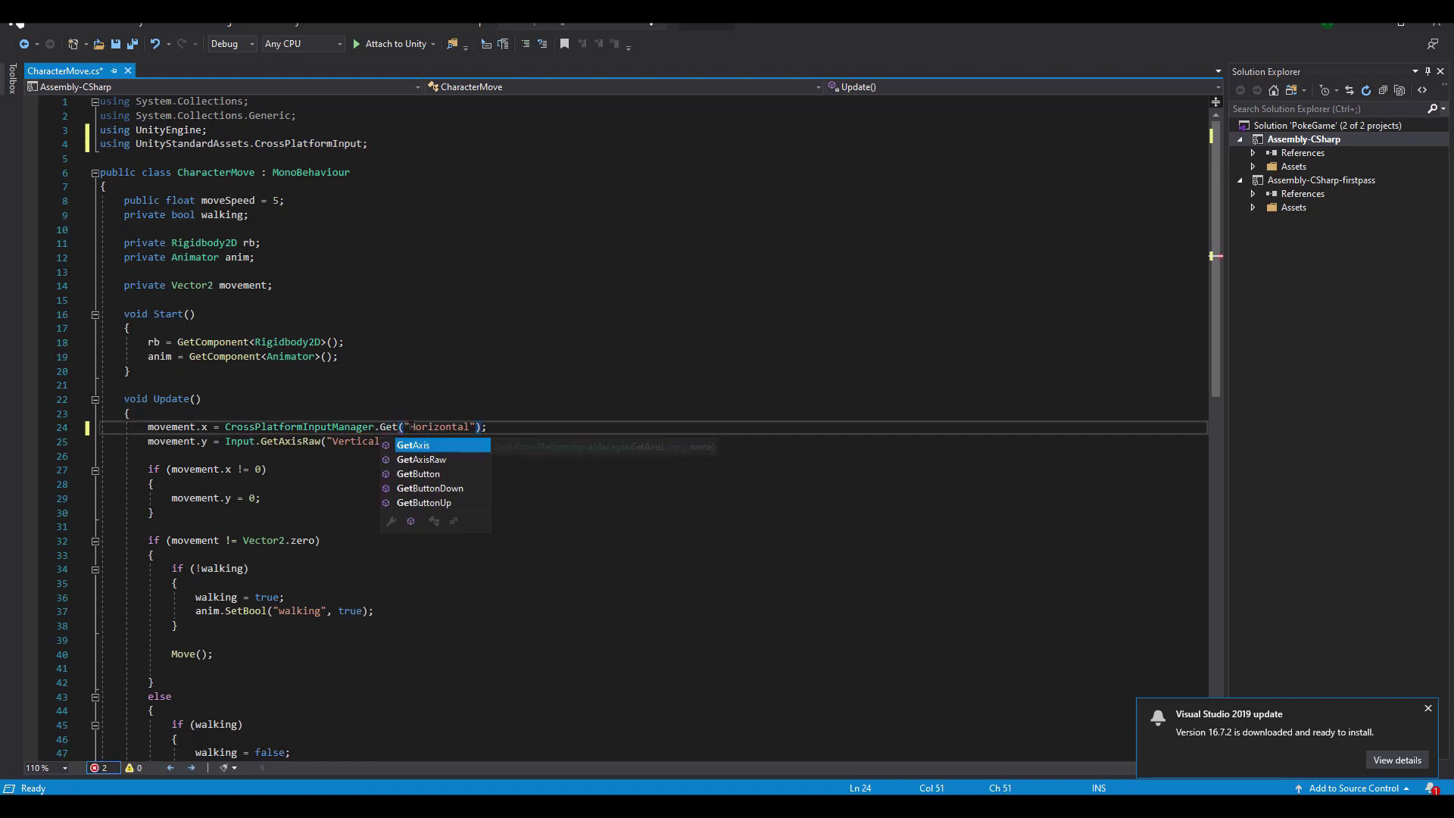
key("Tab")
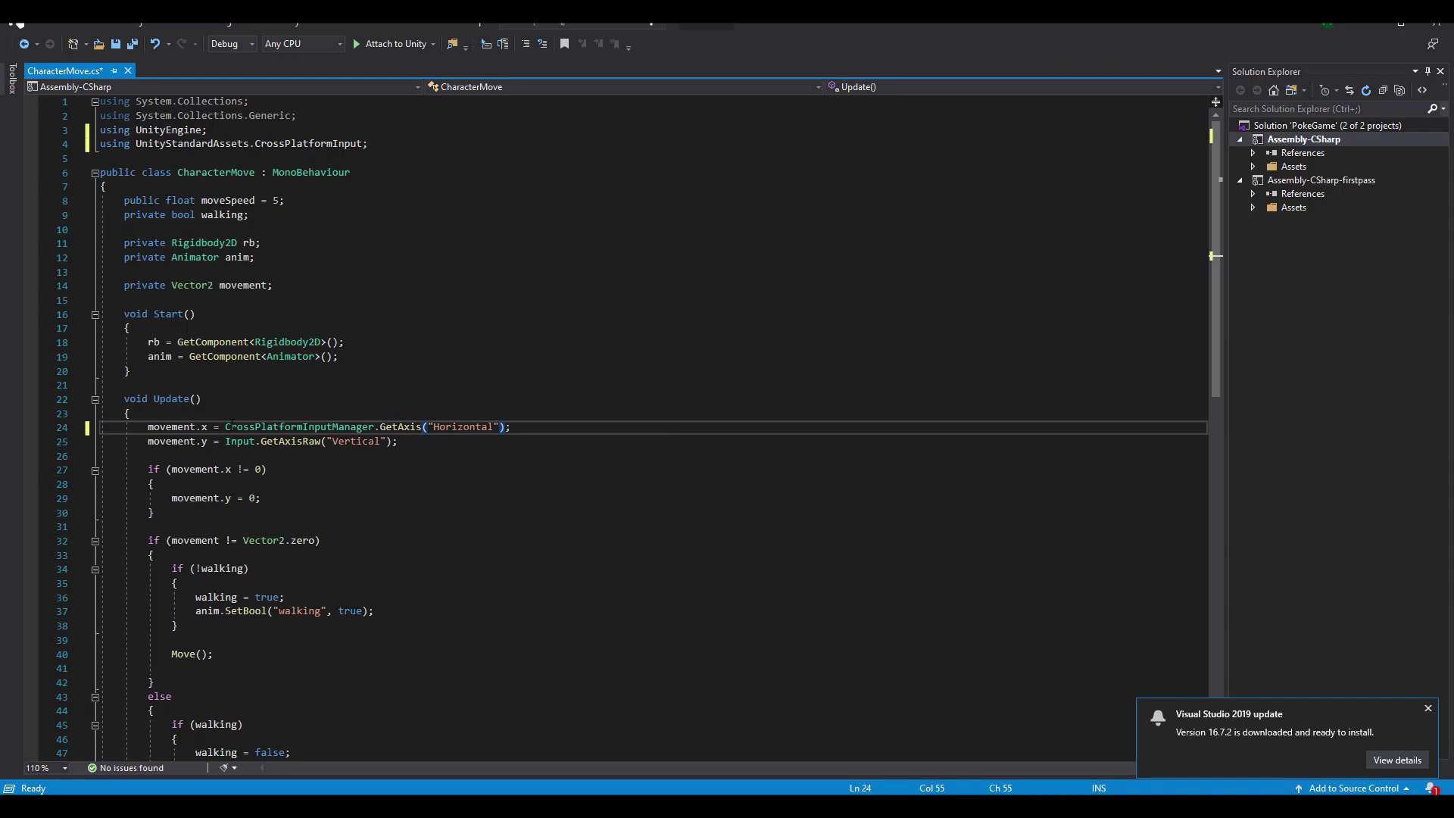
Copy CrossPlatformInputManager.GetAxis over Input.GetAxisRaw in the movement.y line and save the CharacterMove script
left_click_drag(225, 427, 417, 428)
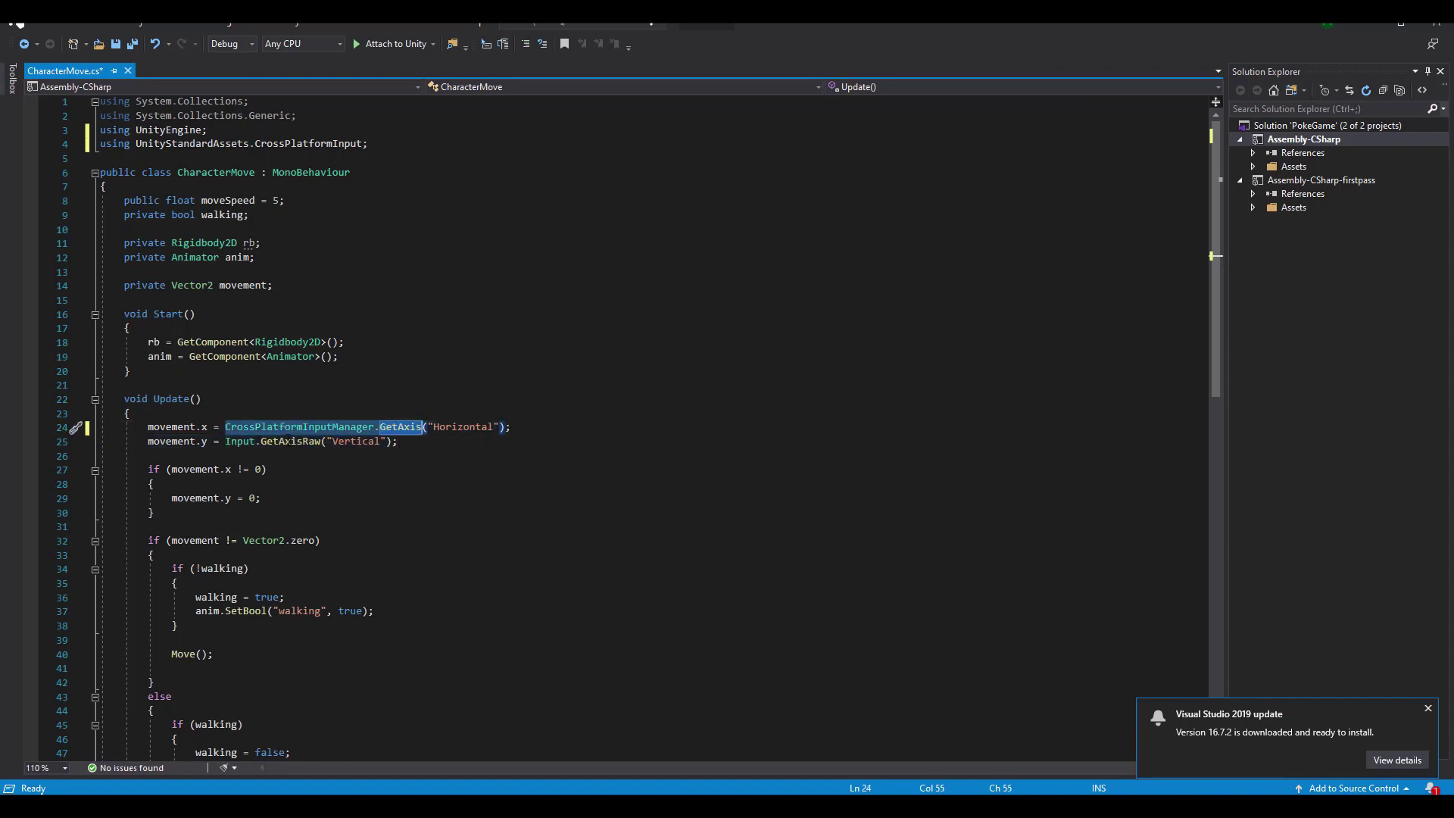
left_click_drag(224, 442, 288, 441)
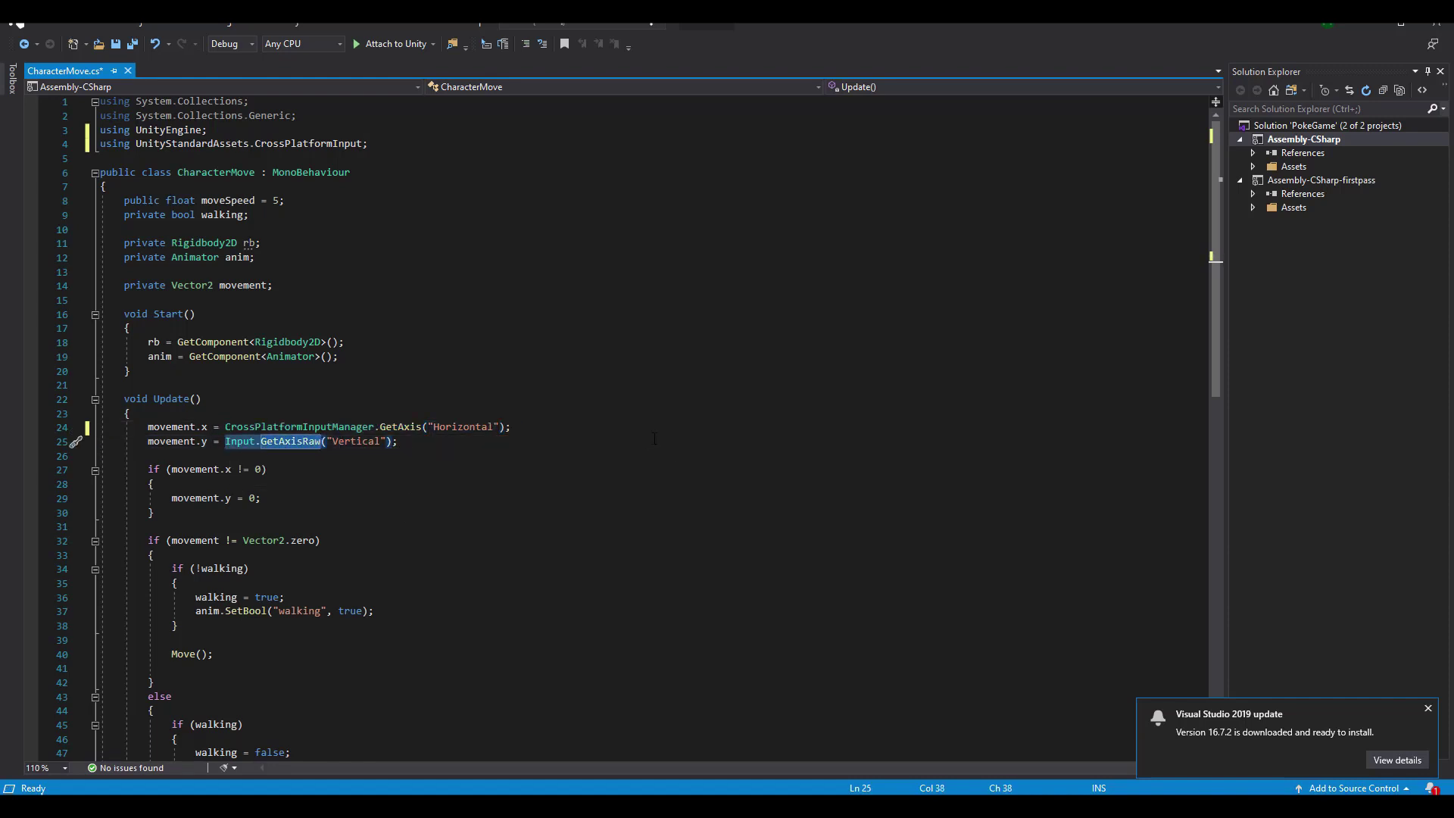
type("CrossPlatformInputManager.GetAxis")
key("ctrl+s")
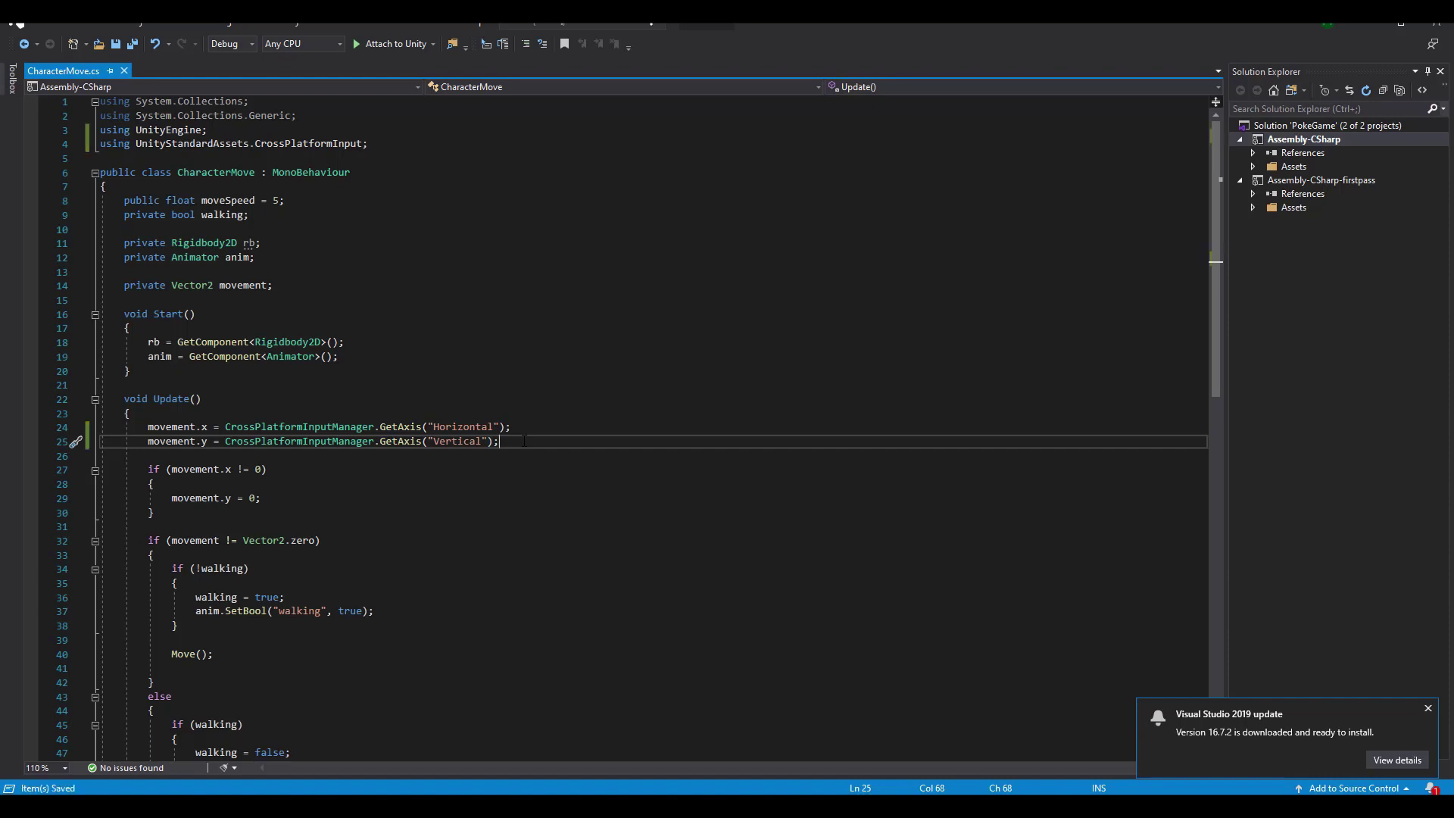
scroll(256, 530, "down", 7)
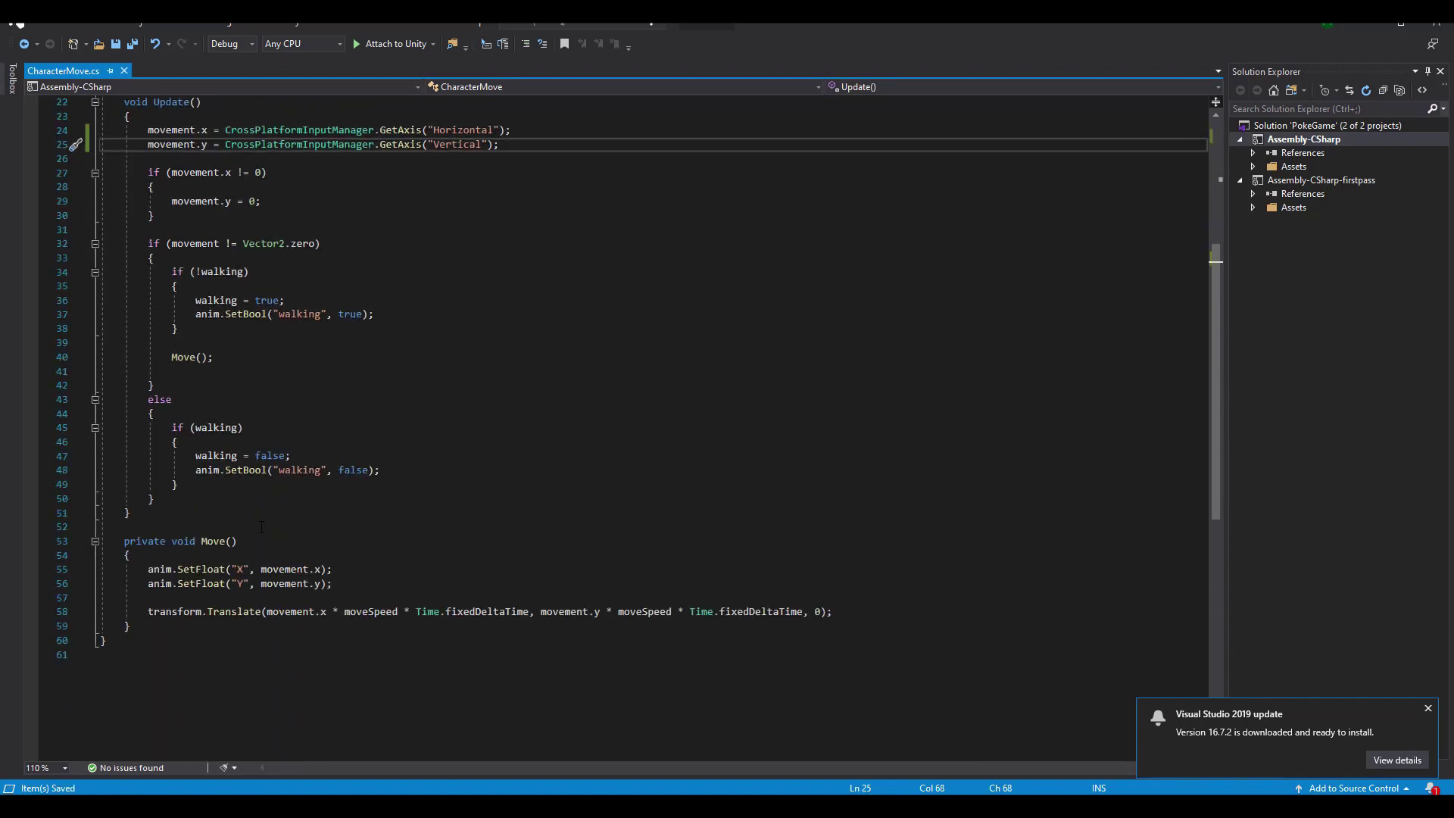
scroll(262, 525, "up", 6)
scroll(262, 525, "up", 1)
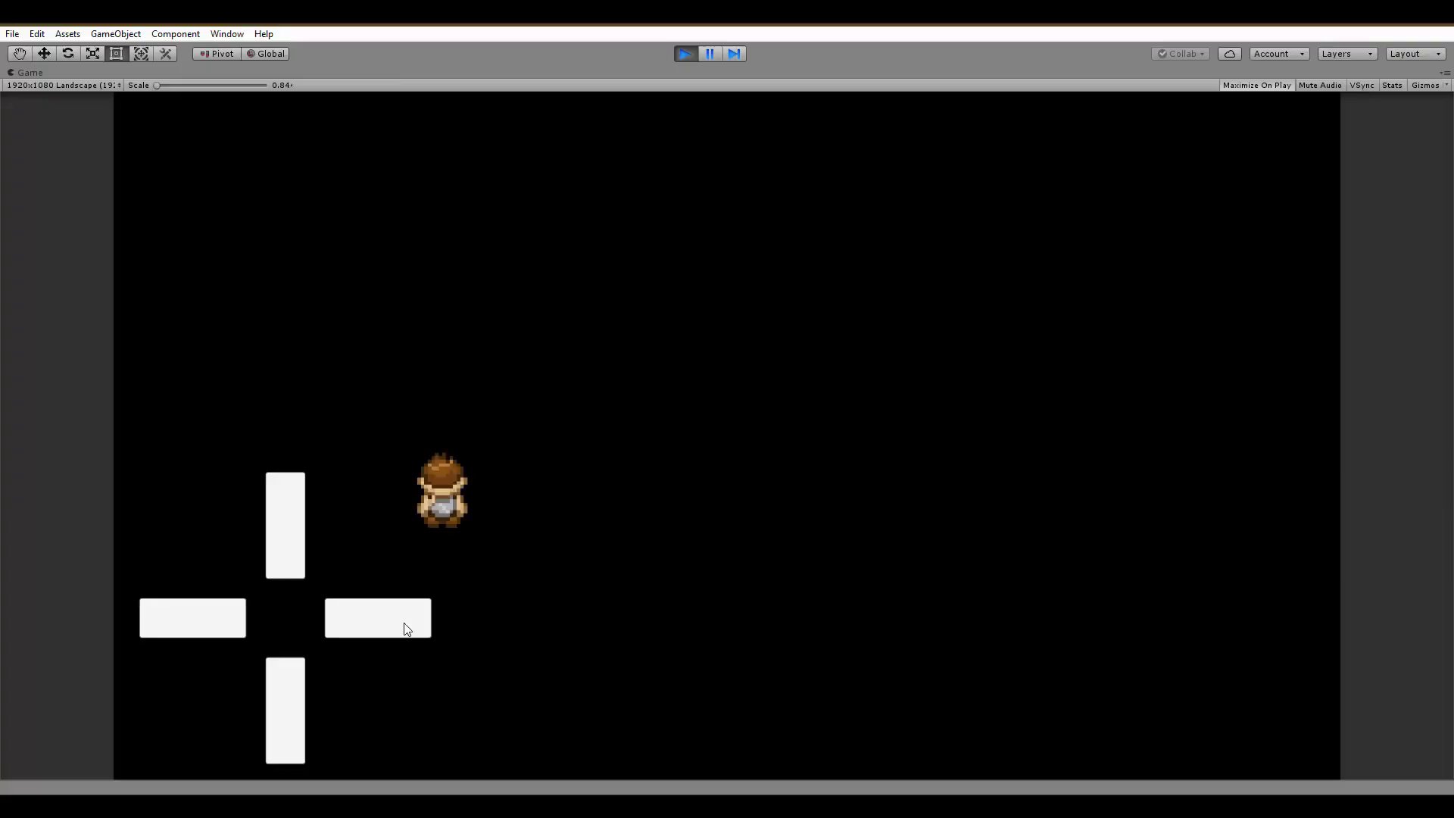
In Unity, find Standard Assets (for Unity 2018.4) in the Asset Store and start importing the package
left_click(391, 635)
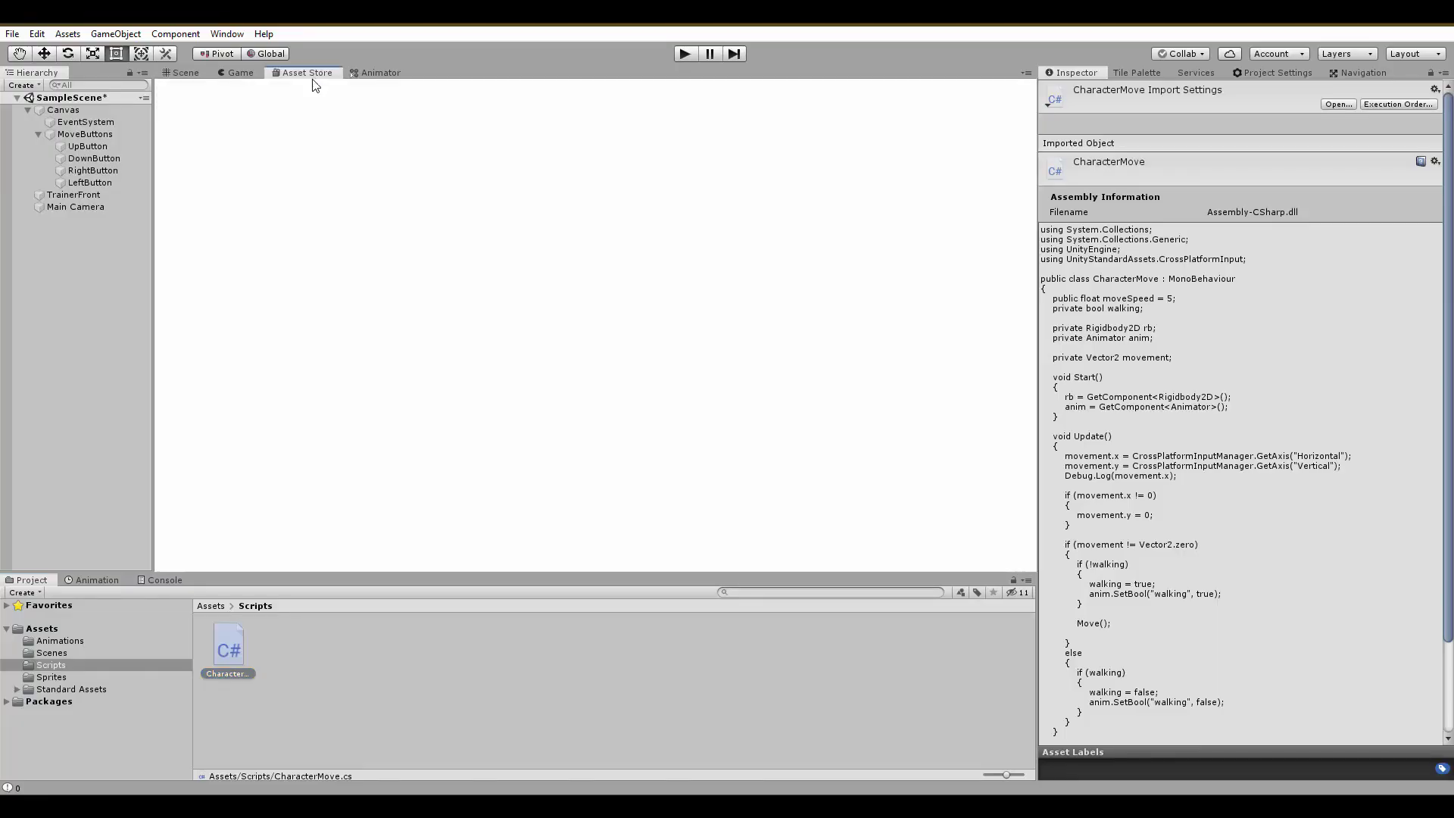
left_click(497, 157)
left_click(482, 448)
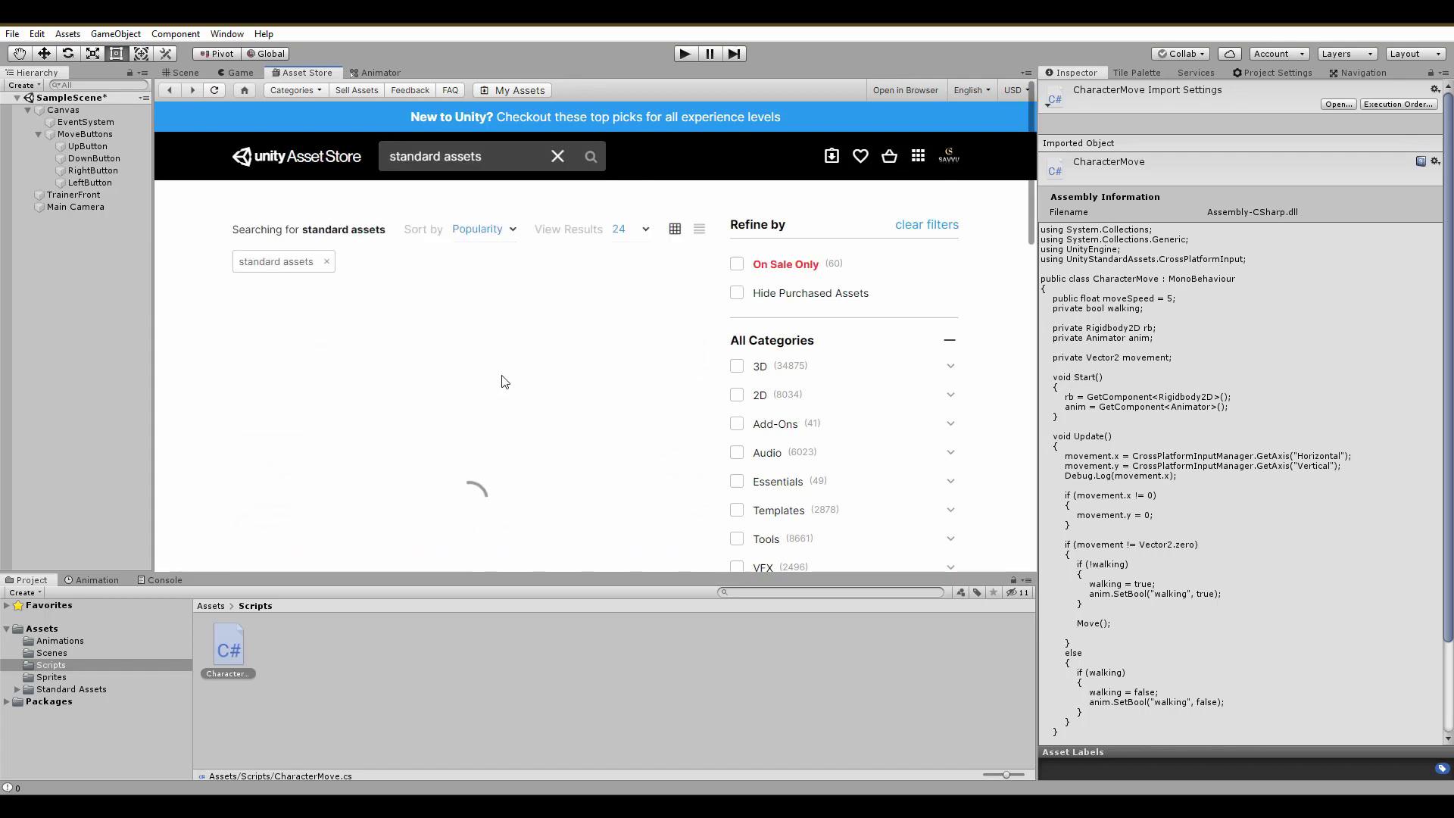
scroll(485, 413, "down", 2)
left_click(345, 428)
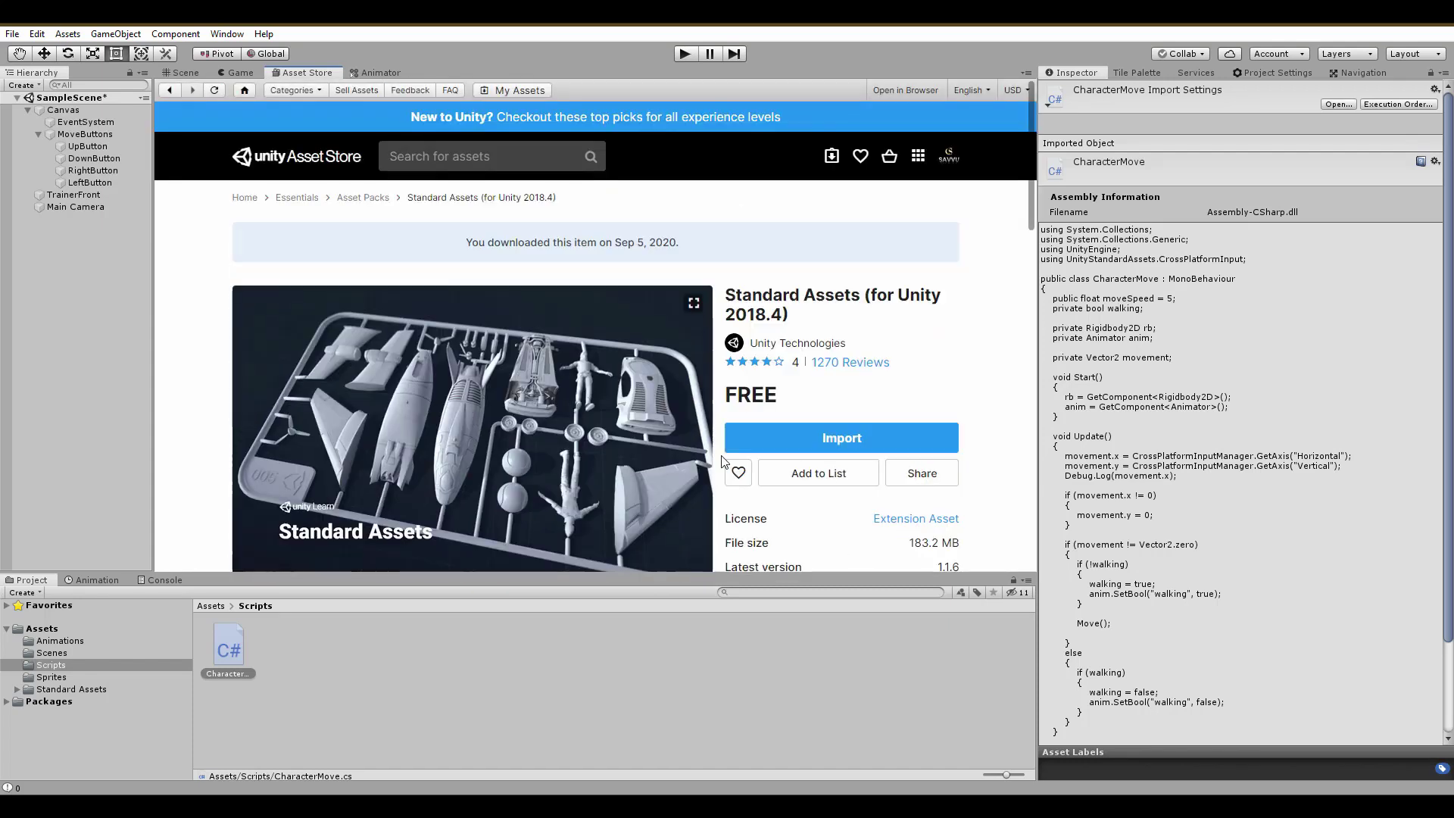
left_click(842, 470)
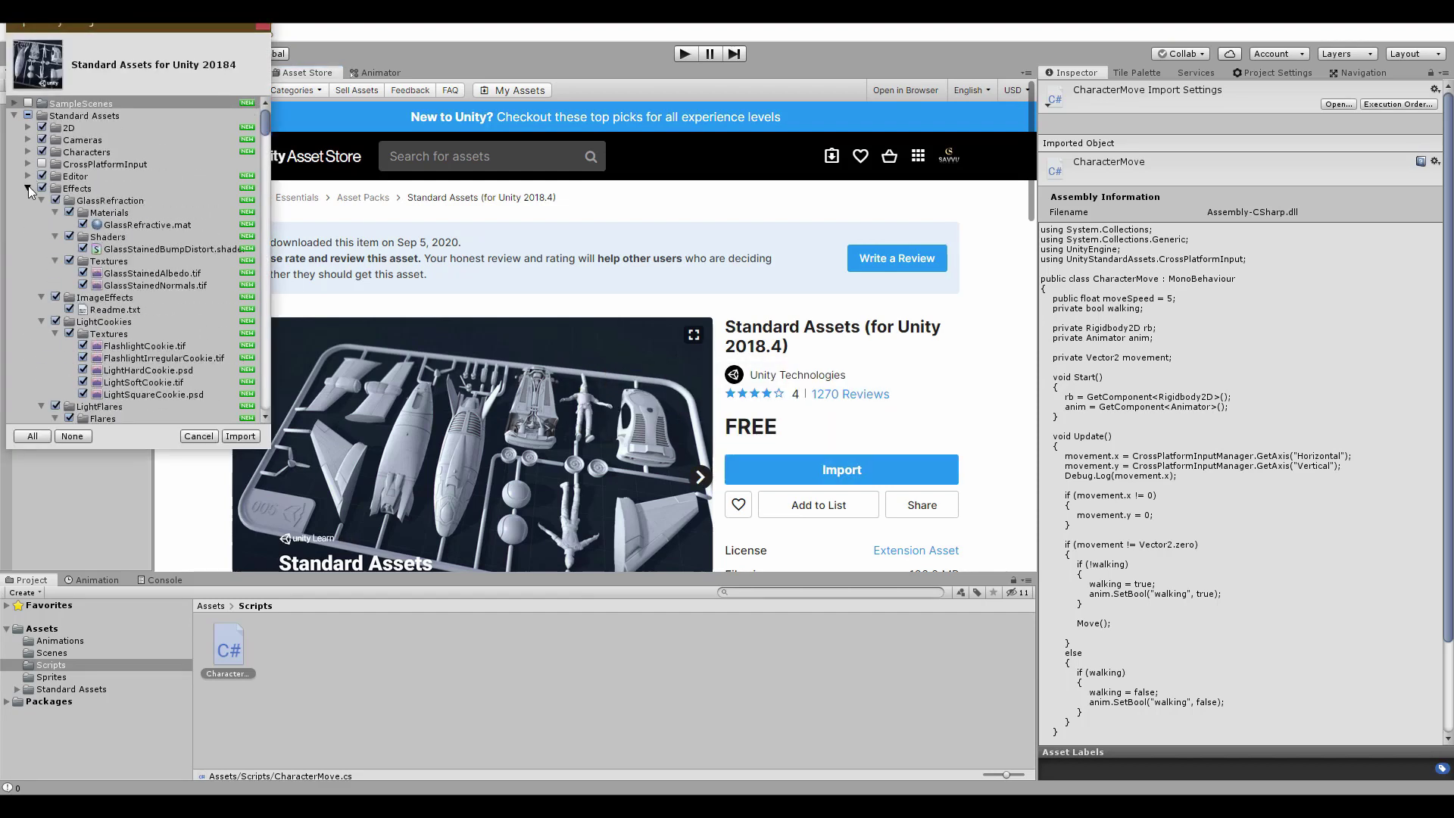
Import only the Editor folder of Standard Assets, excluding 2D, Cameras, Characters and all folders from Effects through Vehicles
left_click(28, 187)
left_click(28, 200)
left_click(28, 212)
left_click(28, 224)
left_click(28, 236)
left_click(28, 249)
left_click(28, 260)
left_click(28, 272)
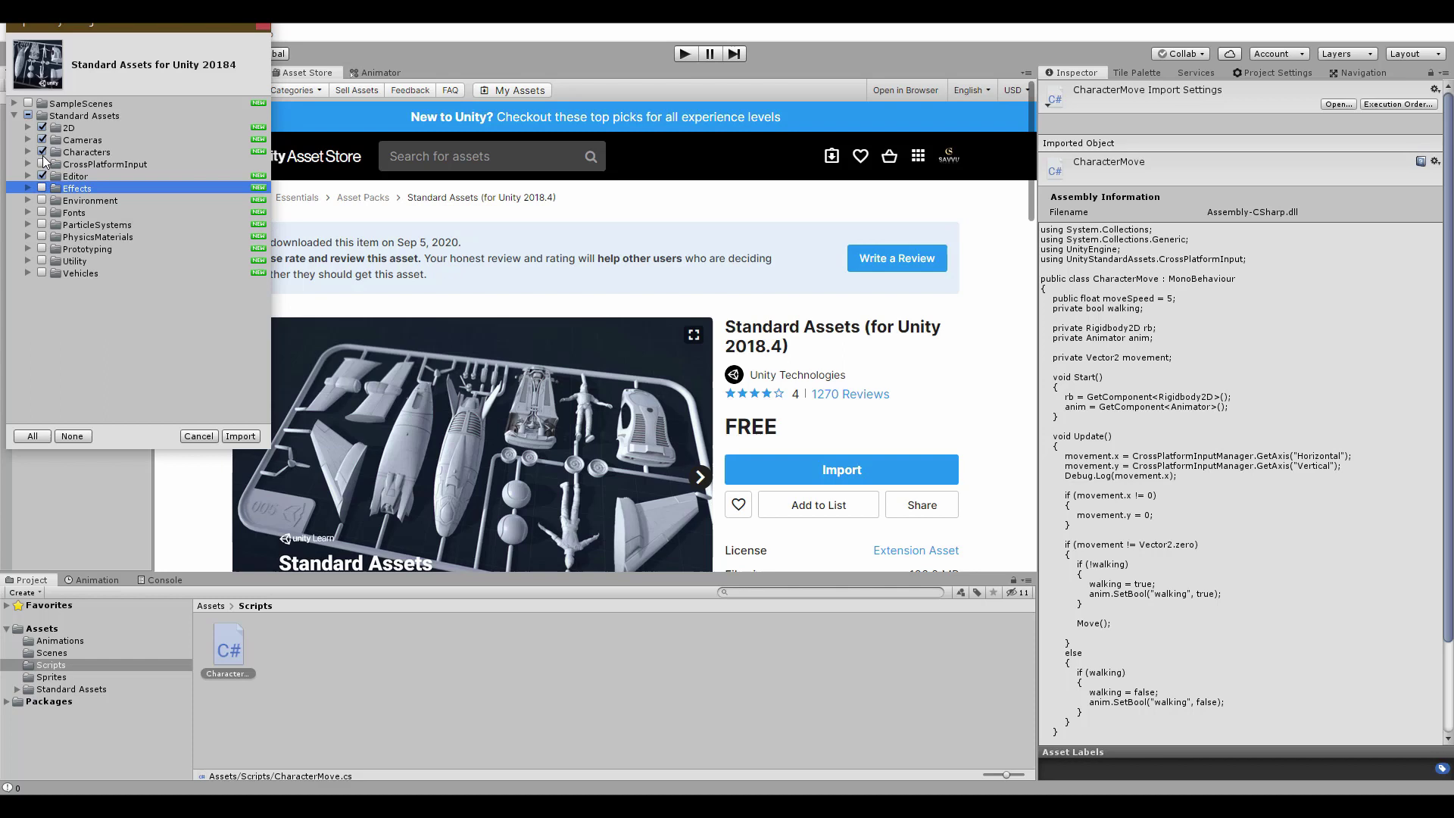
left_click(241, 436)
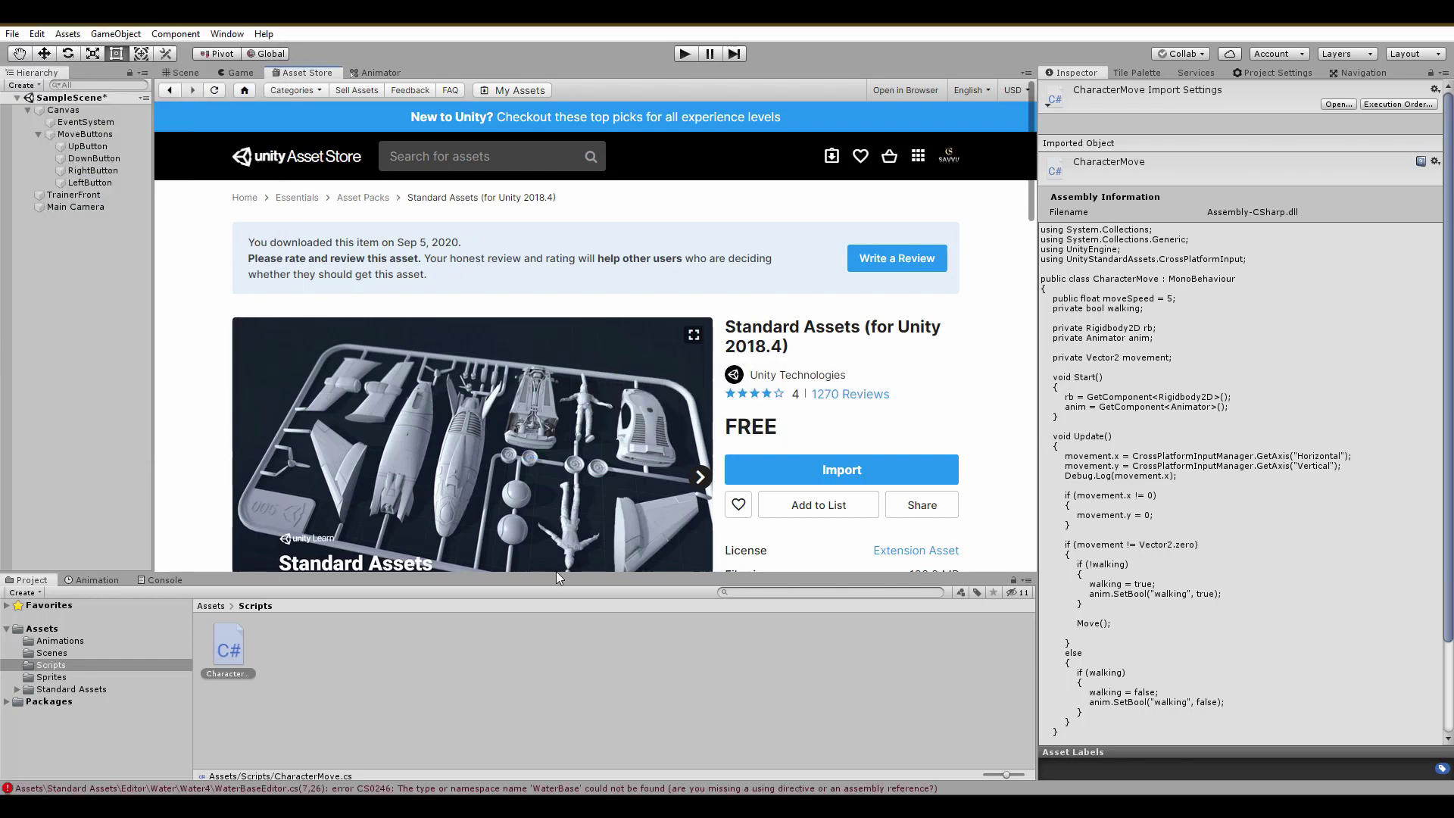
Inspect the compile errors in the Console, reload the modified PokeGame solution in Visual Studio, and return to Unity
left_click(523, 789)
left_click(442, 611)
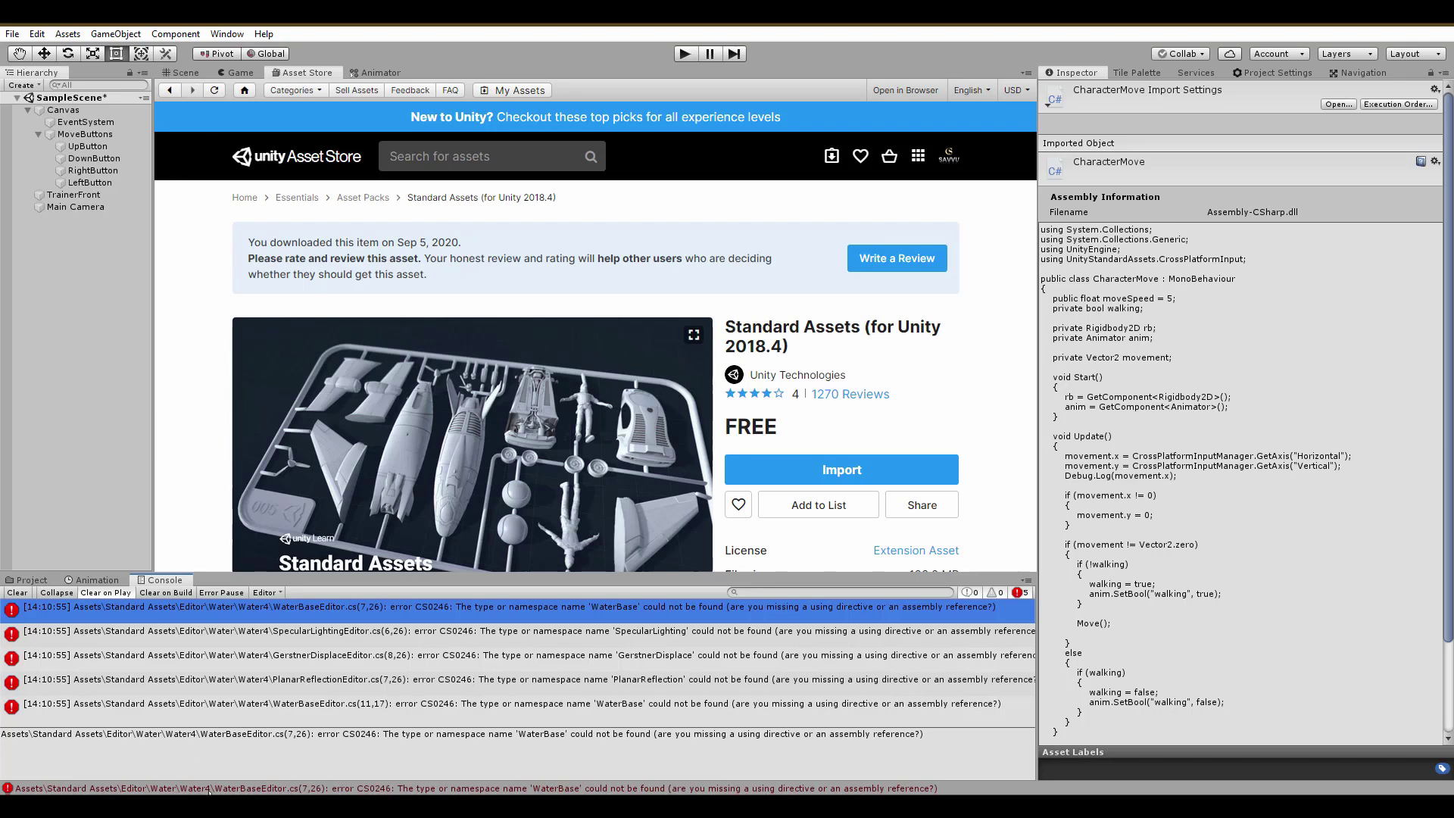
left_click(356, 806)
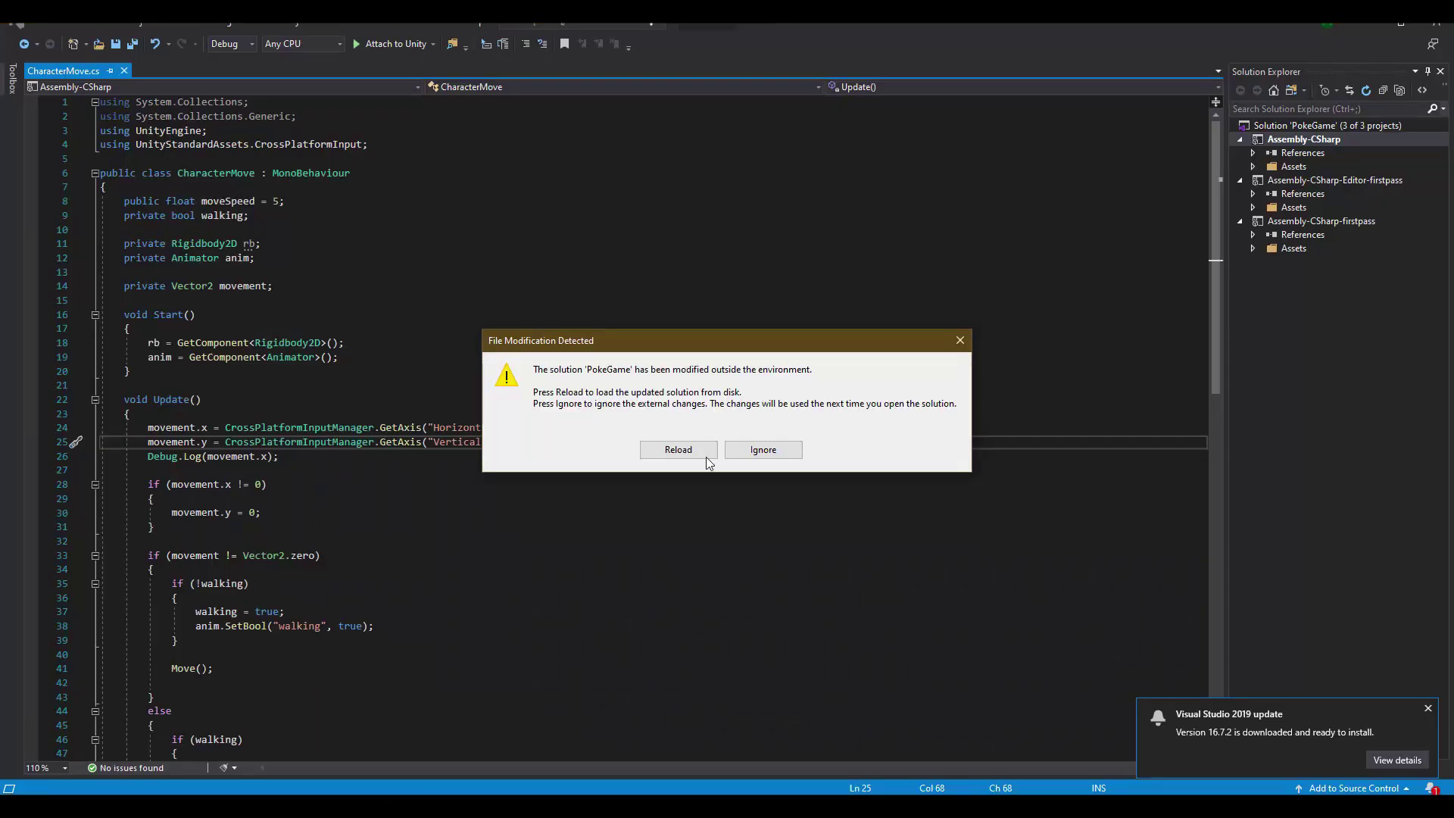
left_click(678, 450)
key("alt+Tab")
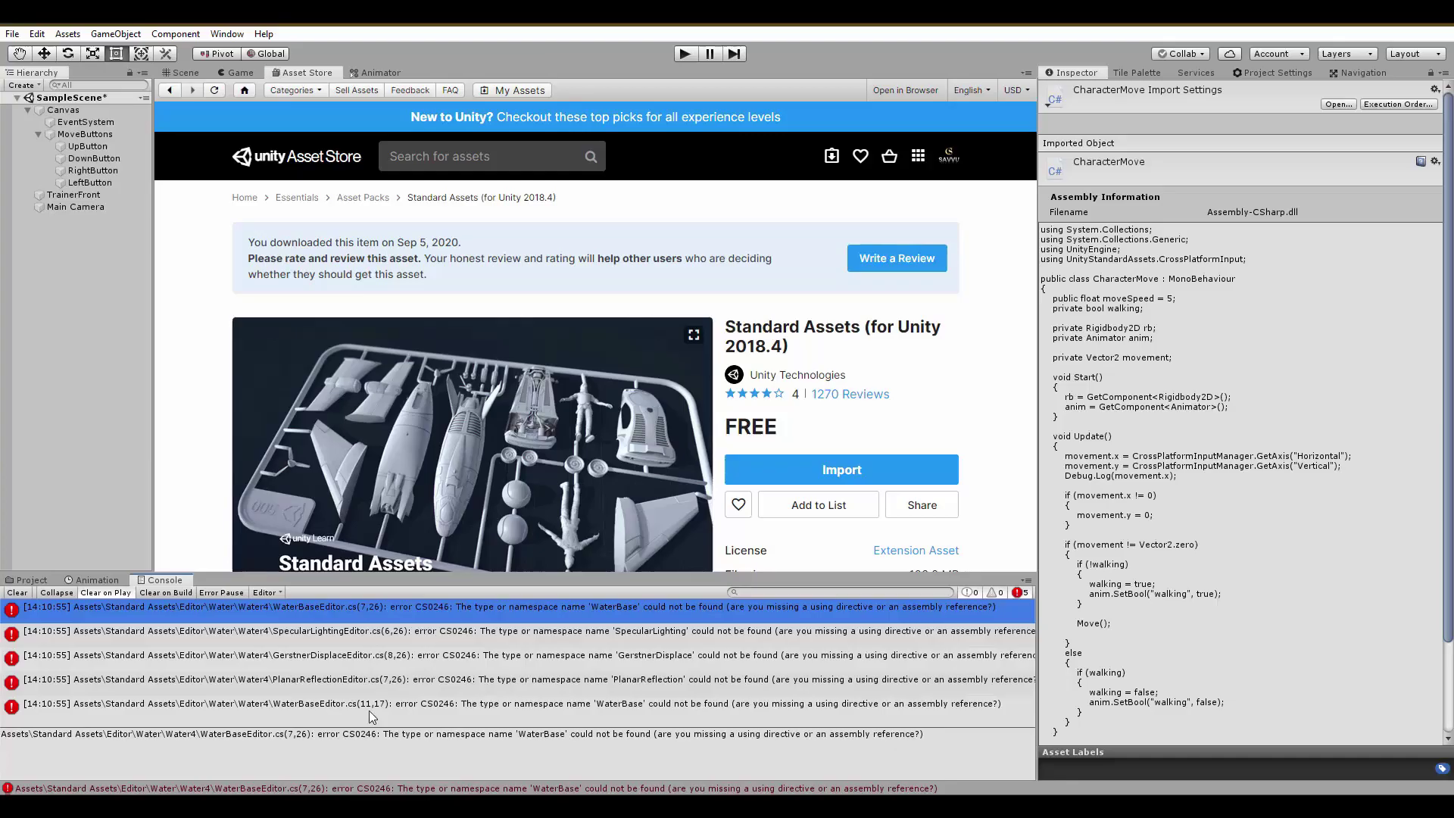
Delete the Water folder from Standard Assets > Editor in the project
left_click(28, 581)
left_click(71, 739)
key("Left")
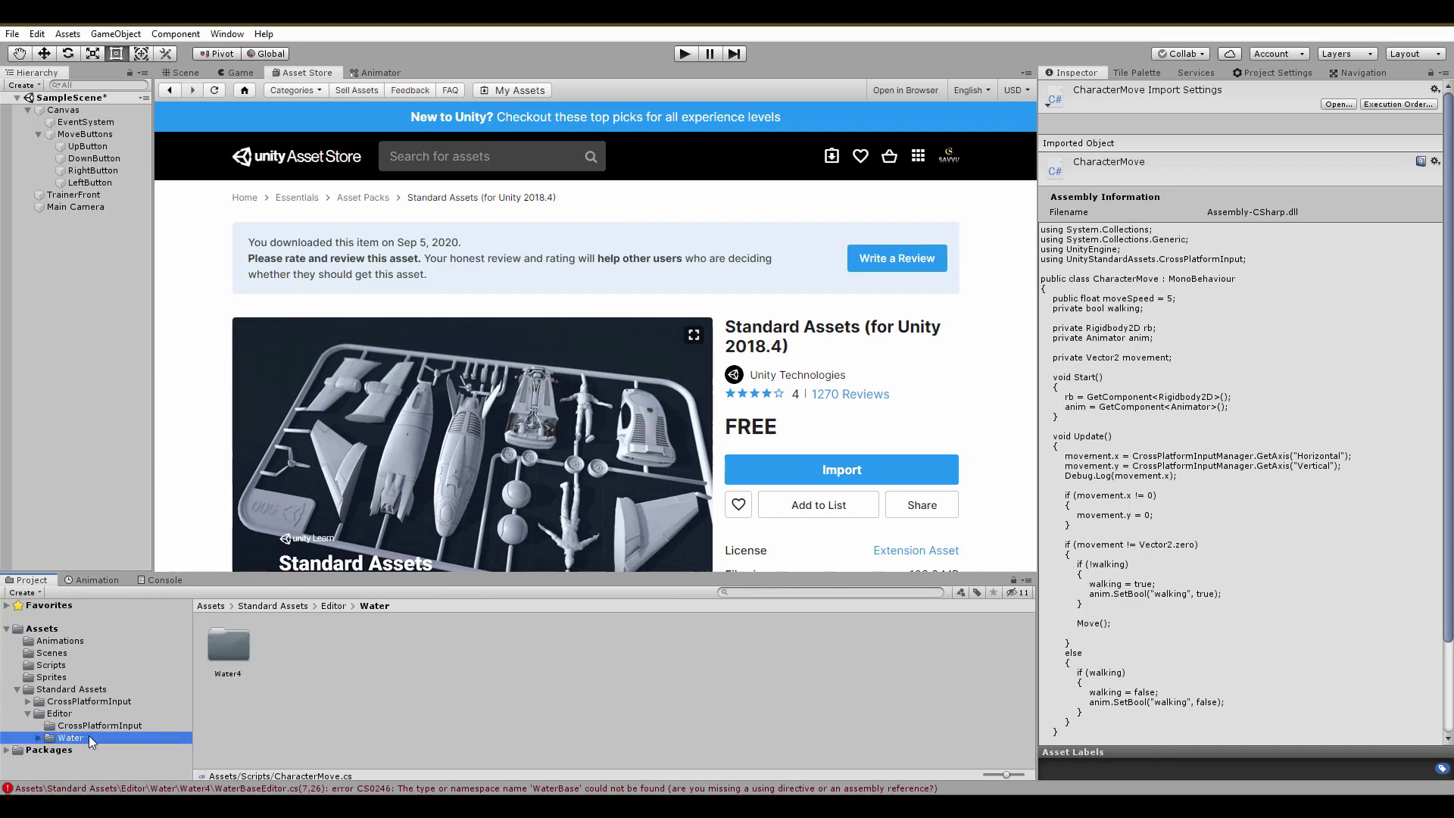
key("Delete")
left_click(778, 442)
left_click(176, 807)
left_click(1375, 21)
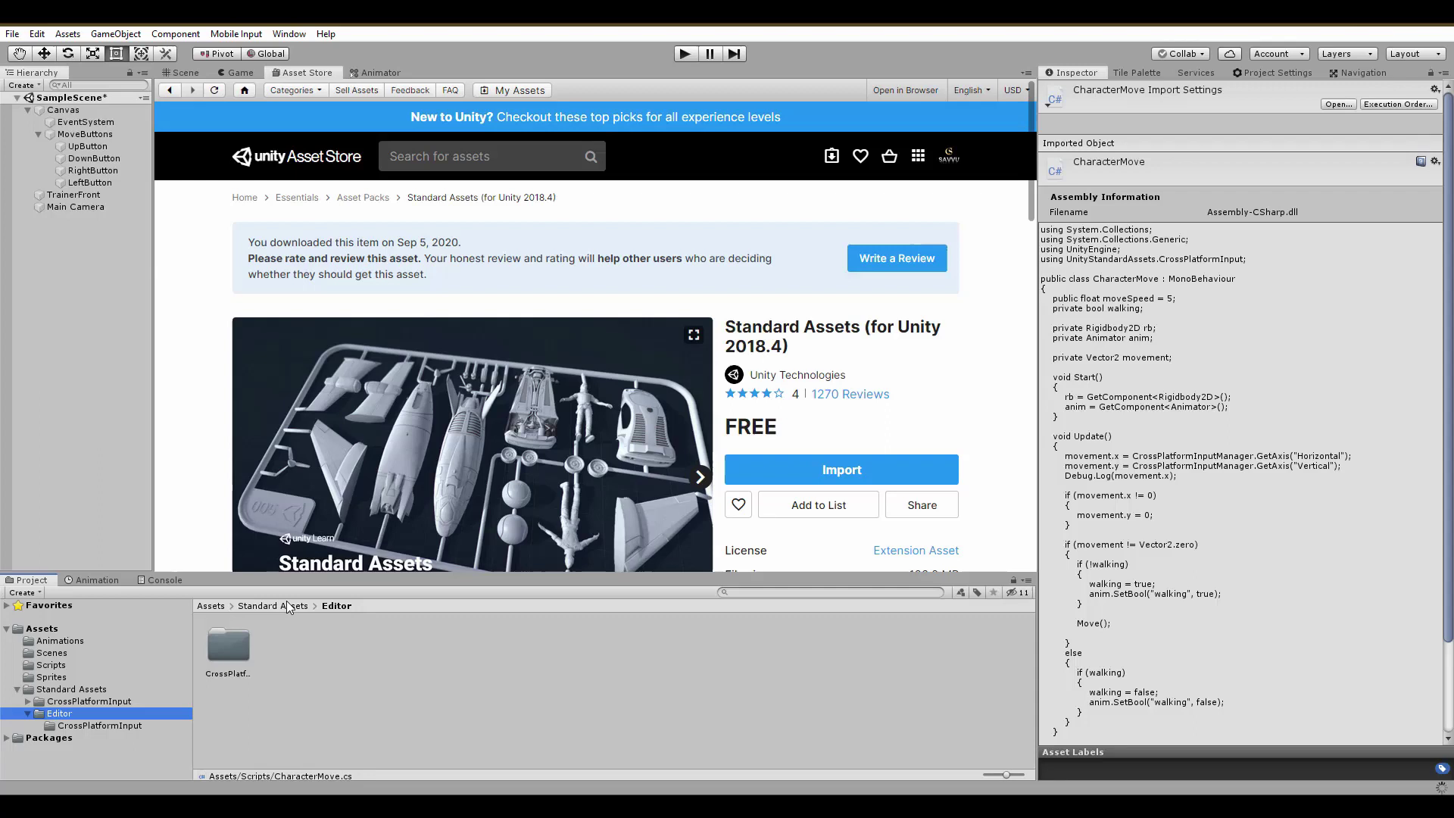
Check the Console for remaining errors and return to the Scene view
left_click(171, 581)
left_click(27, 581)
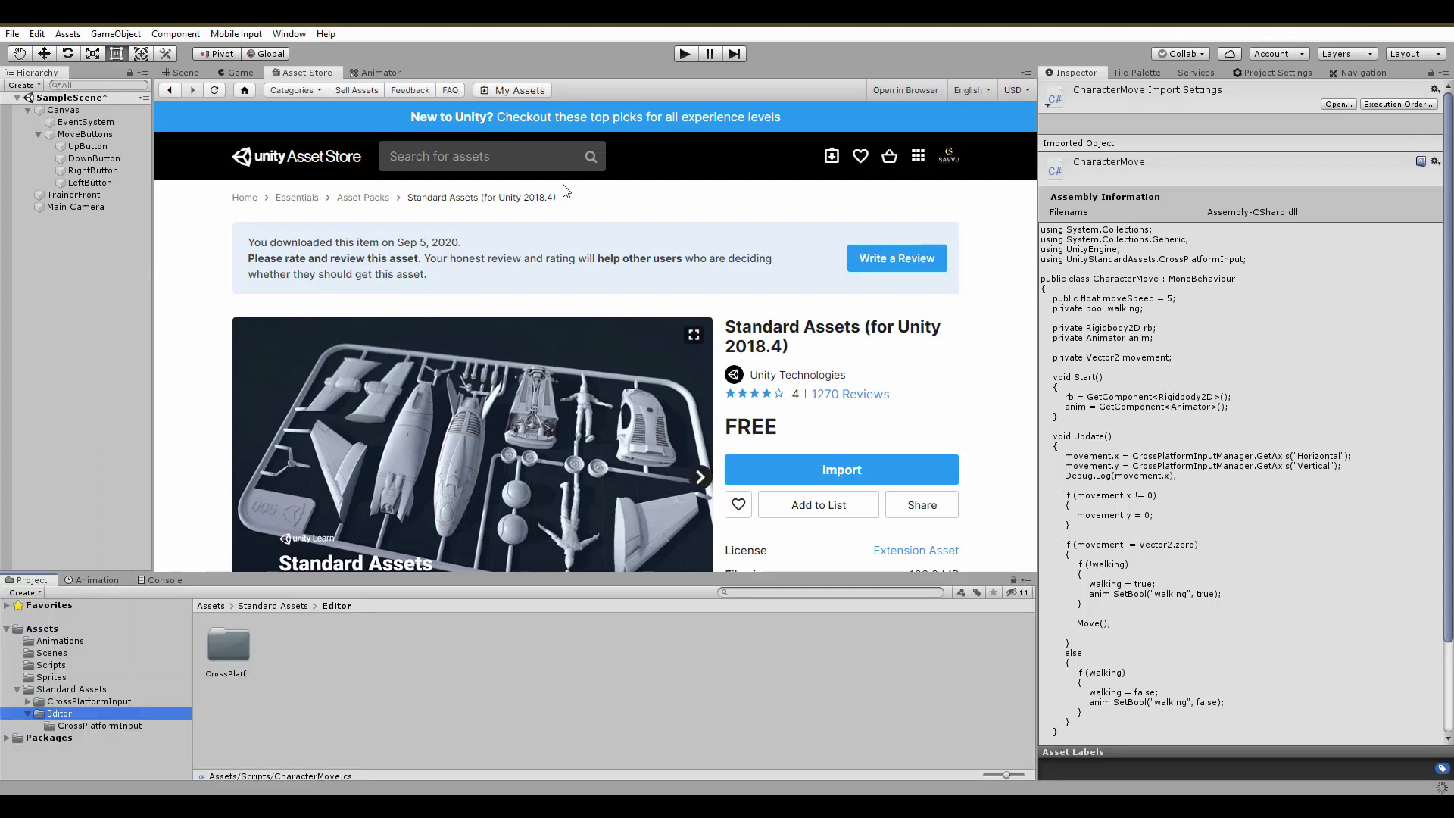
left_click(235, 74)
left_click(198, 73)
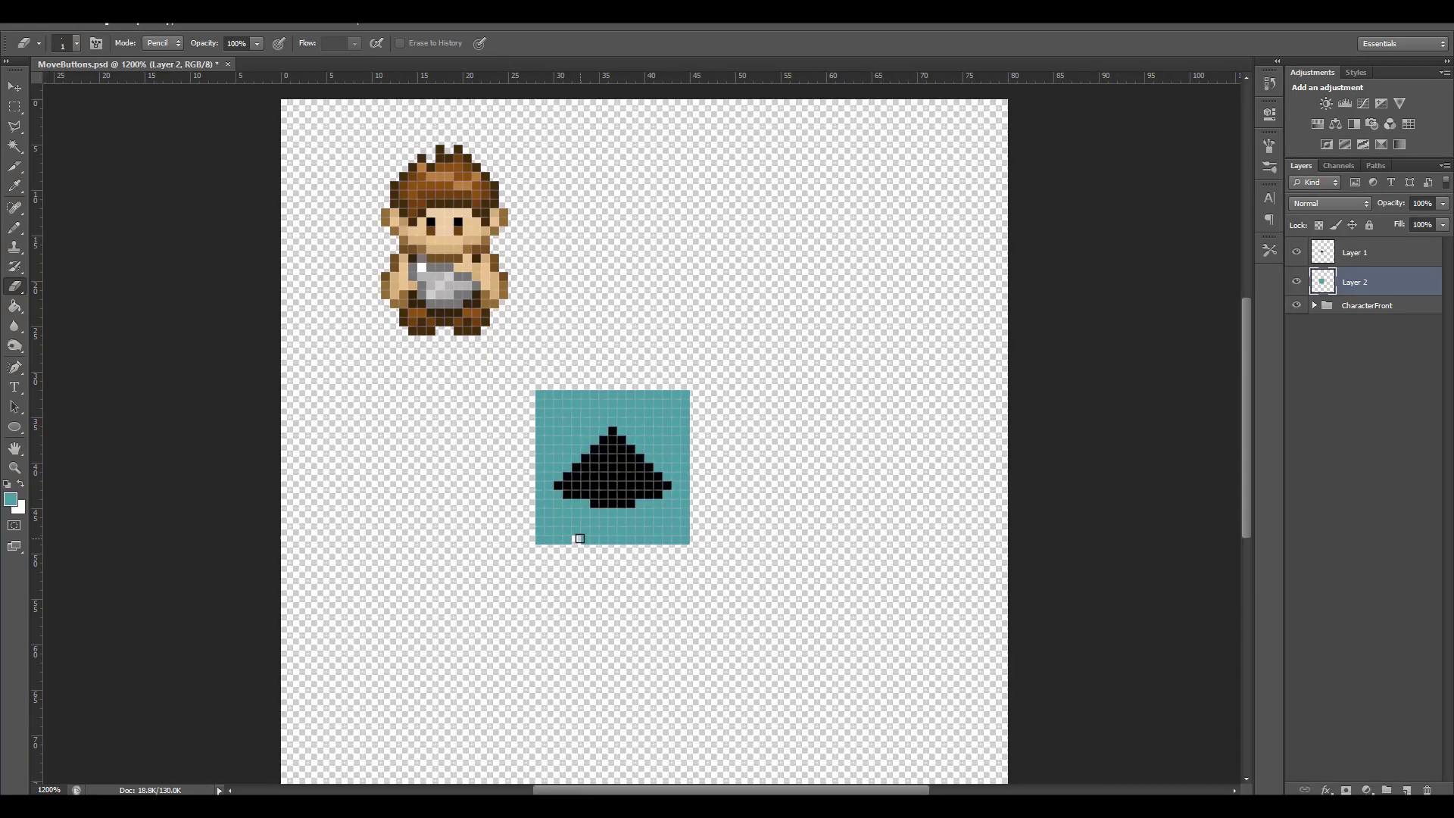
In Photoshop, erase edge pixels of the teal square on Layer 2 so it follows the outline of the black arrow
left_click_drag(580, 539, 581, 540)
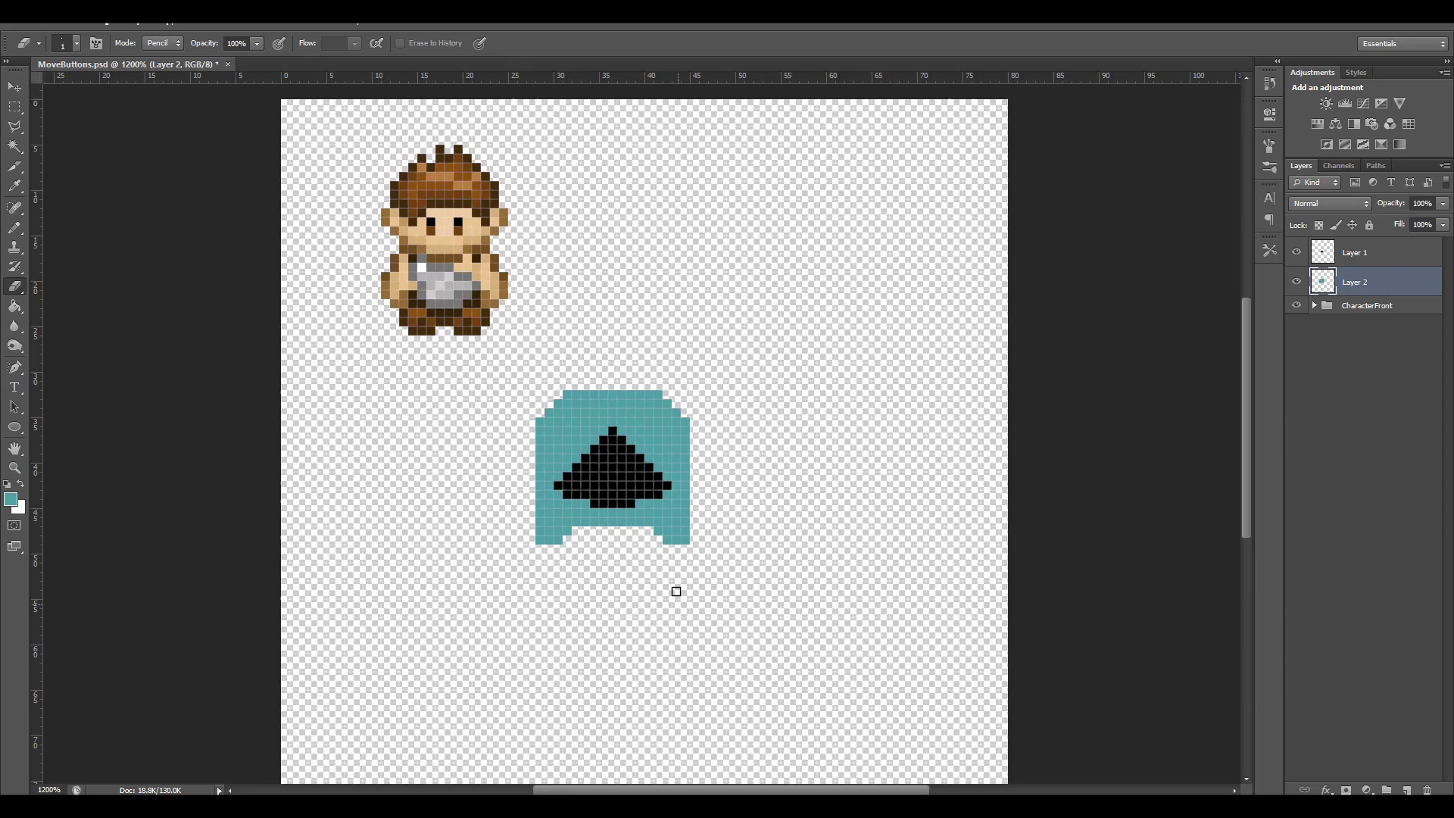
left_click_drag(686, 515, 685, 445)
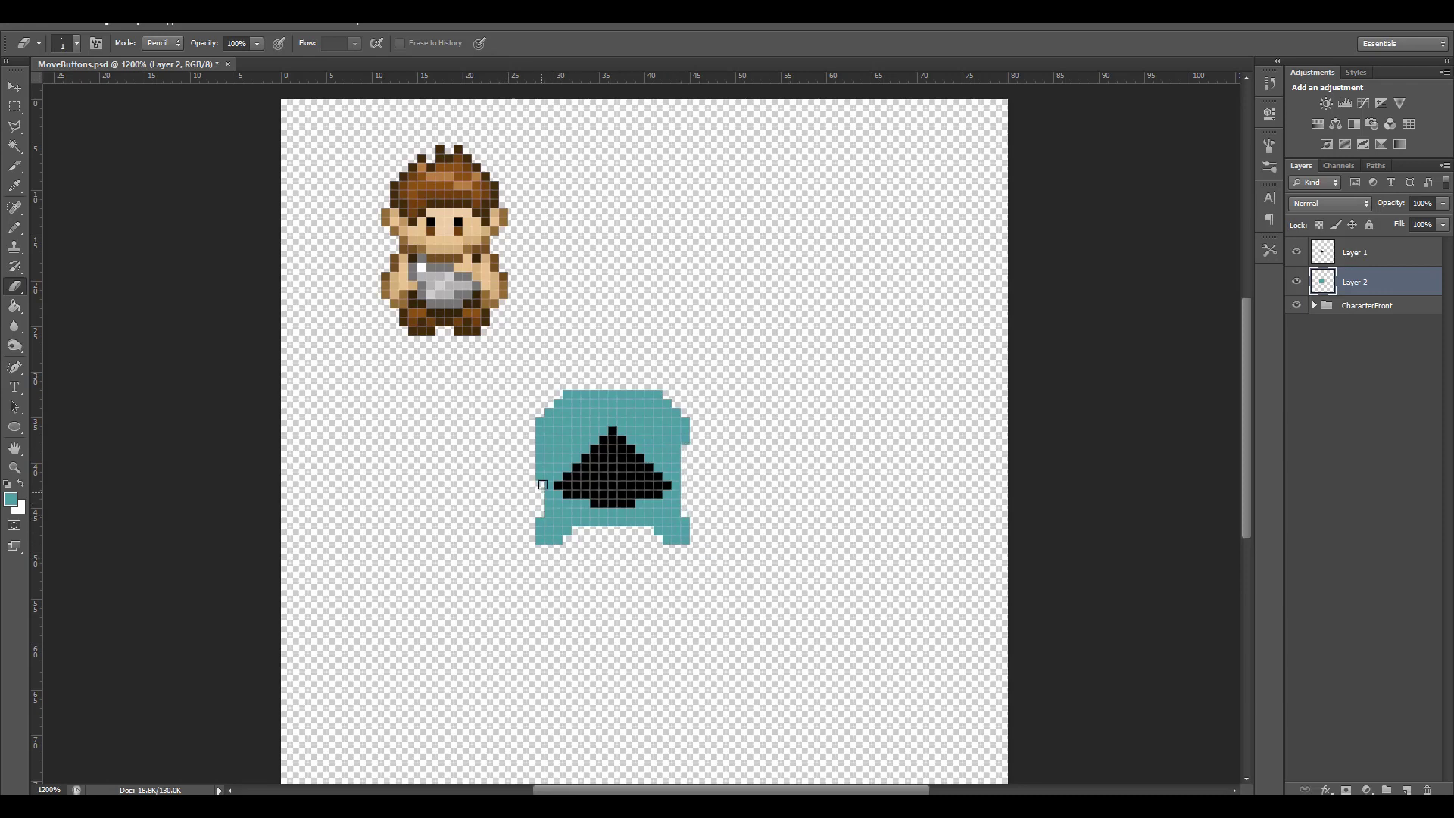
left_click_drag(538, 421, 538, 440)
left_click_drag(686, 440, 686, 422)
left_click_drag(677, 422, 640, 395)
left_click(567, 394)
left_click_drag(550, 422, 586, 394)
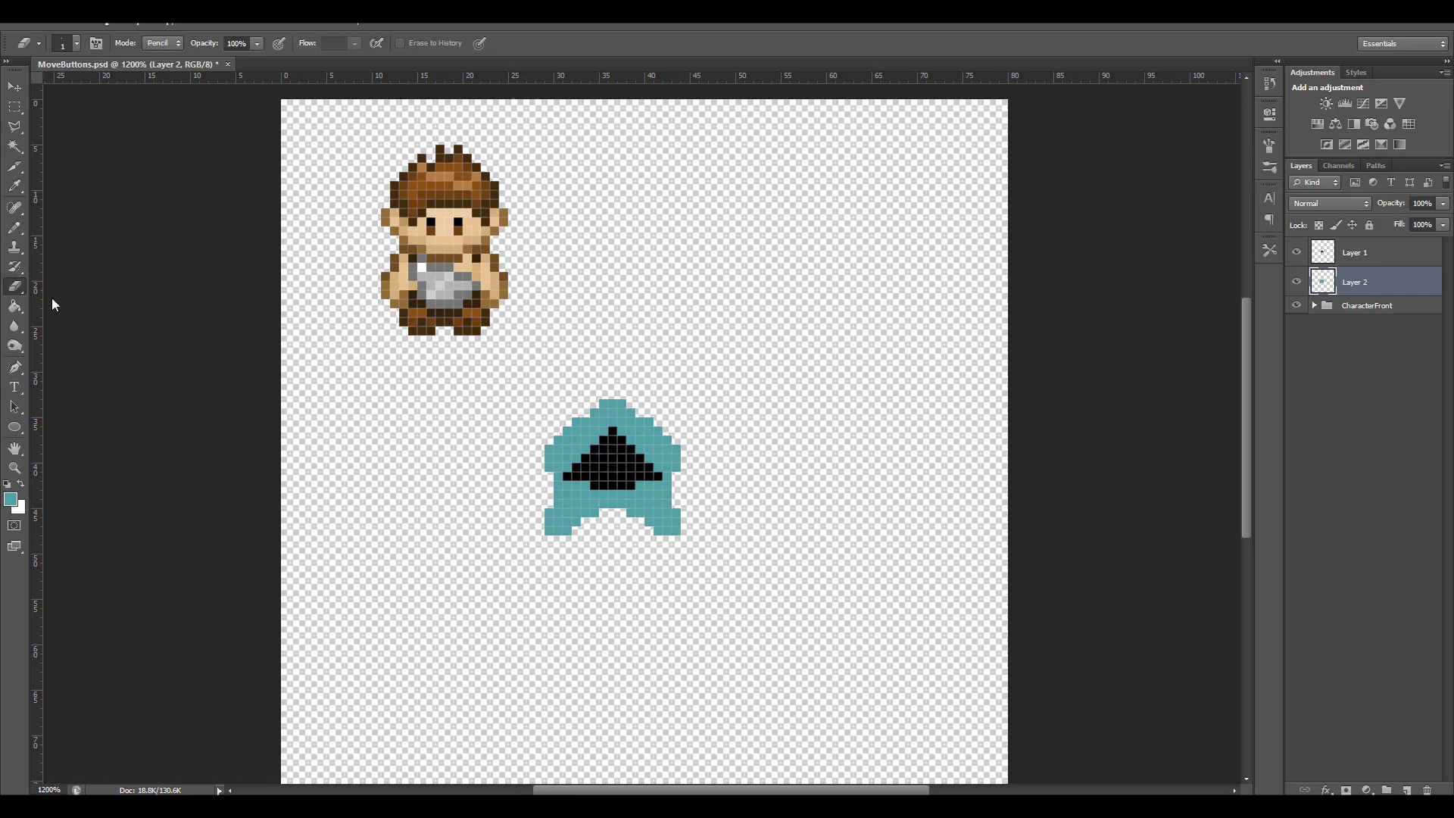
Merge the teal shape and black arrow into one layer, and reduce the canvas to about 16 by 16 pixels around them
key("ctrl+e")
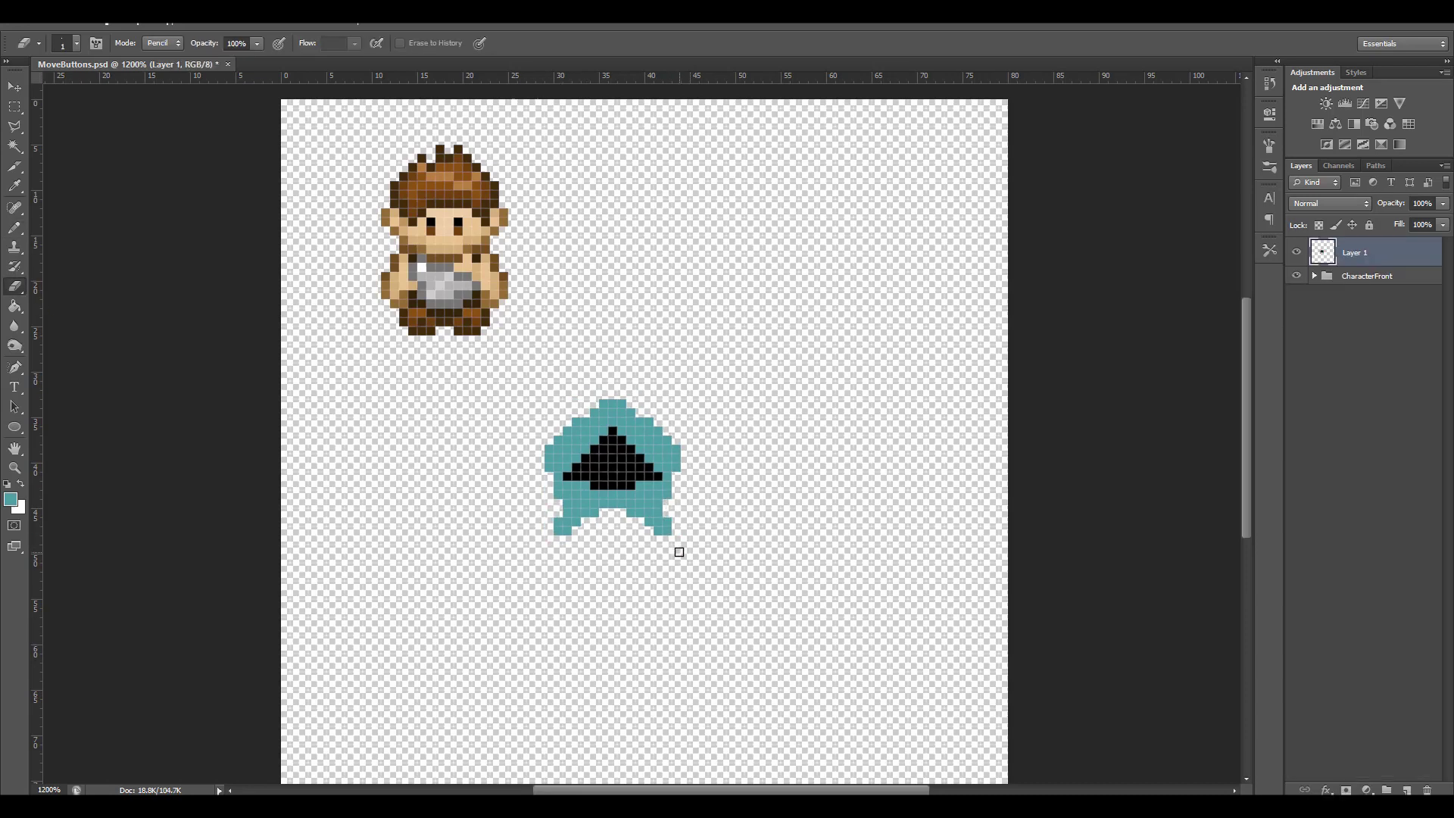
key("b")
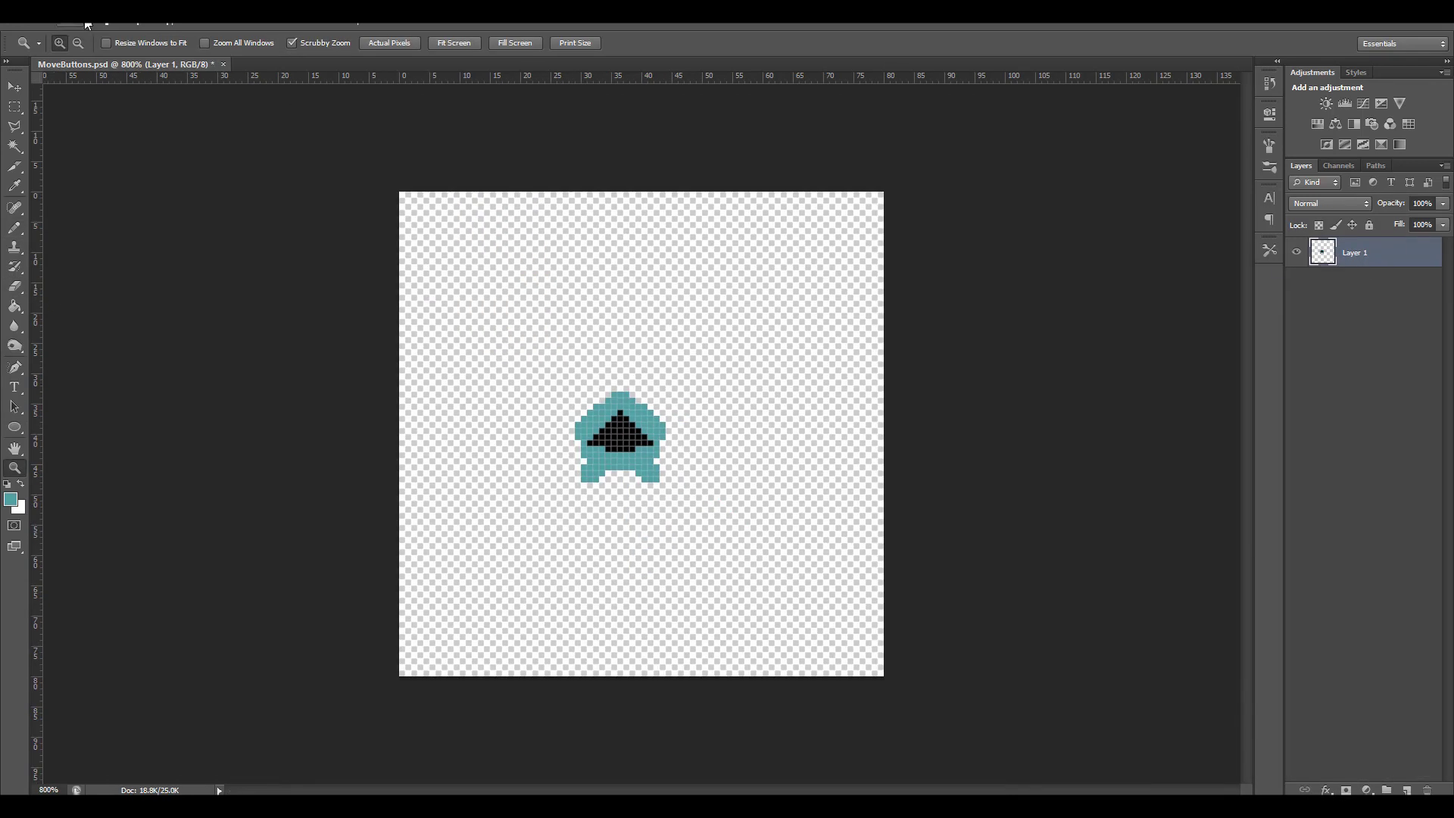
key("ctrl+alt+c")
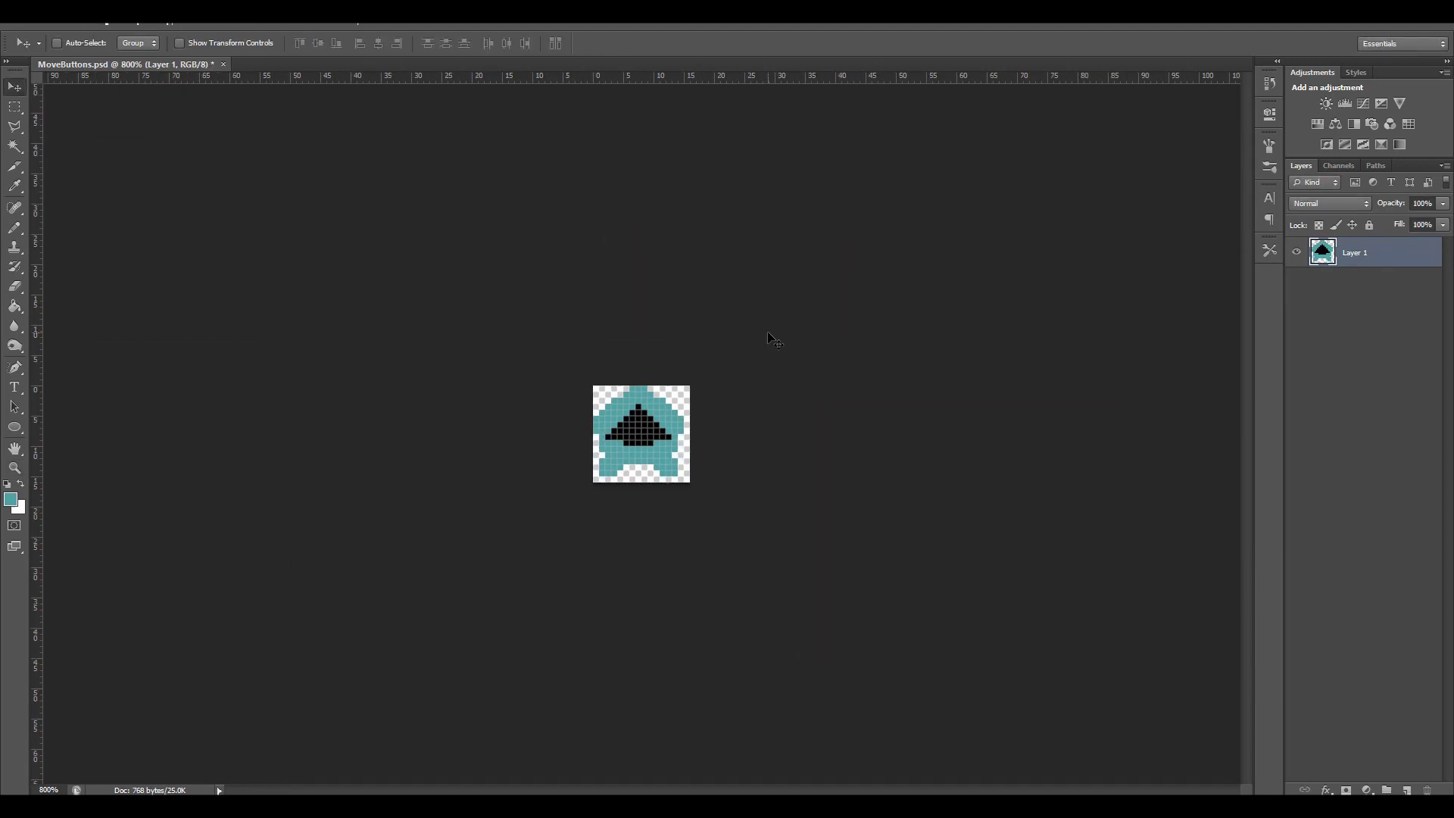
Switch to Unity and set the MoveButtons sprite import to 16 pixels per unit, with an Android override using RGBA 32 bit format
key("alt+Tab")
left_click(228, 644)
left_click(1247, 174)
type("16")
left_click(284, 646)
left_click(230, 645)
left_click(1058, 350)
left_click(1254, 391)
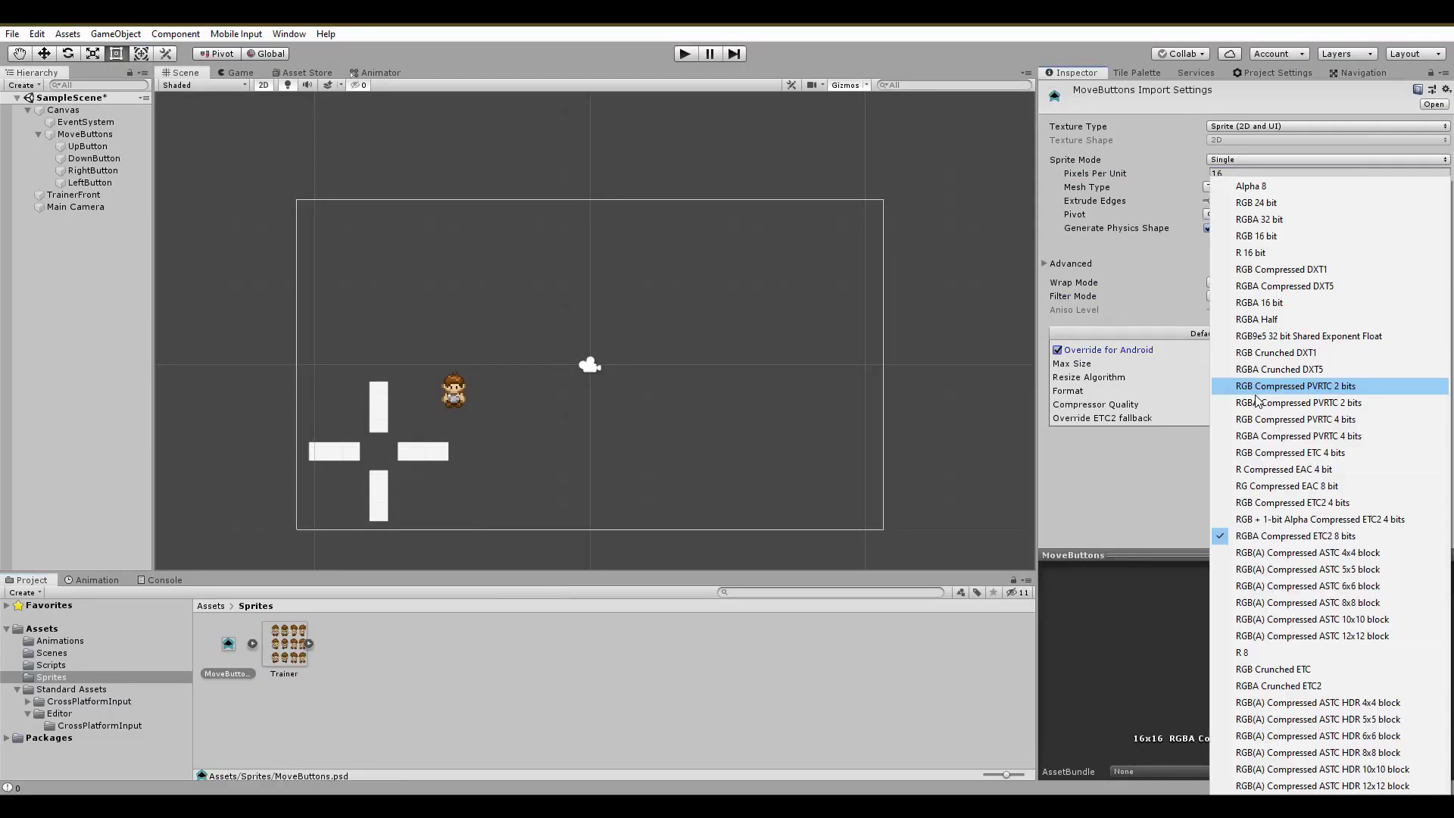
left_click(1259, 219)
Assign the MoveButtons sprite as the source image of UpButton, and select LeftButton
left_click(284, 645)
left_click(252, 644)
left_click(252, 645)
left_click(228, 644)
left_click(289, 646)
left_click(87, 146)
left_click_drag(228, 644, 1280, 296)
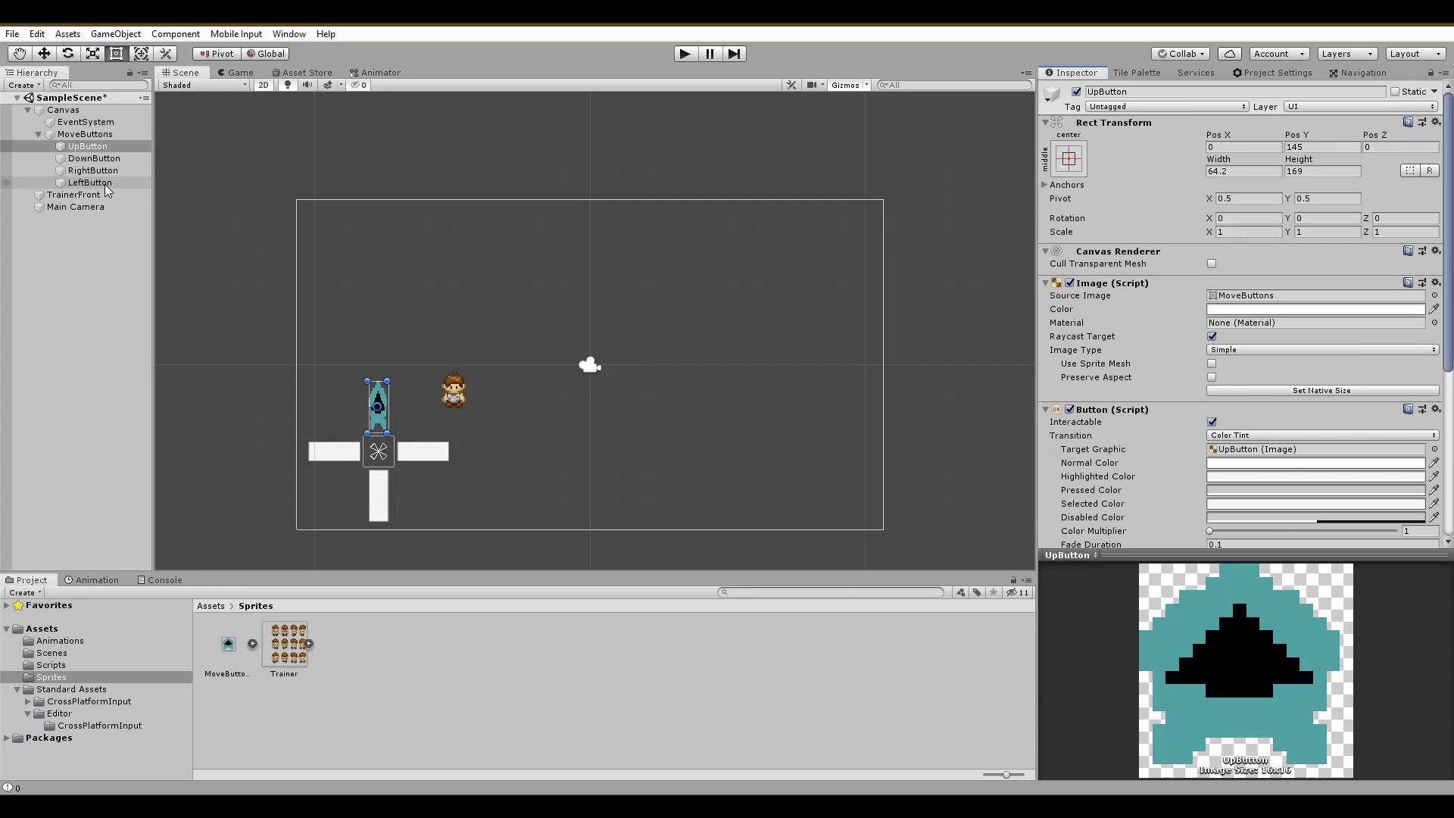
left_click(89, 182, "shift")
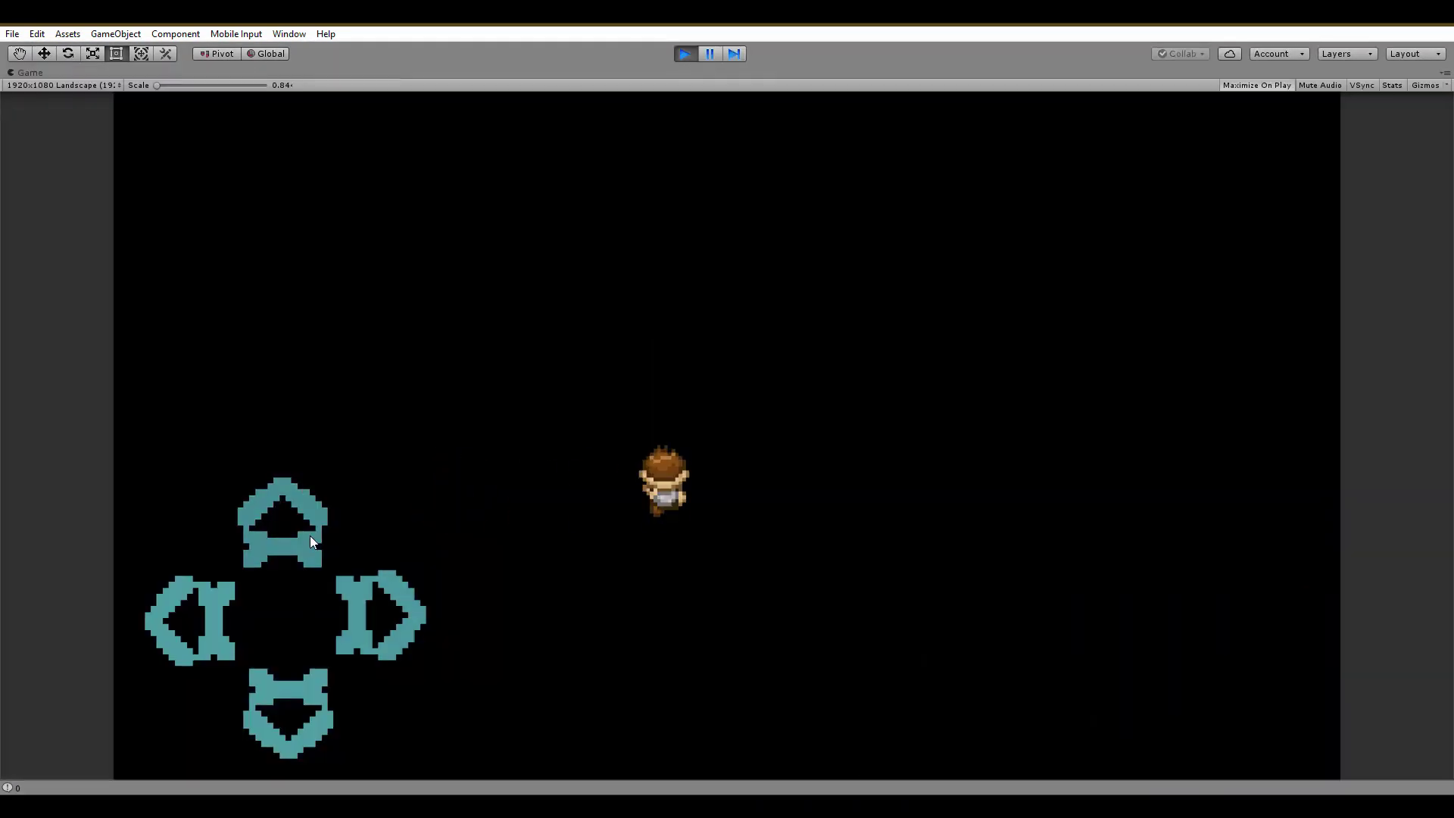
Test the up and down movement buttons in the running game
left_click(311, 535)
left_click(307, 711)
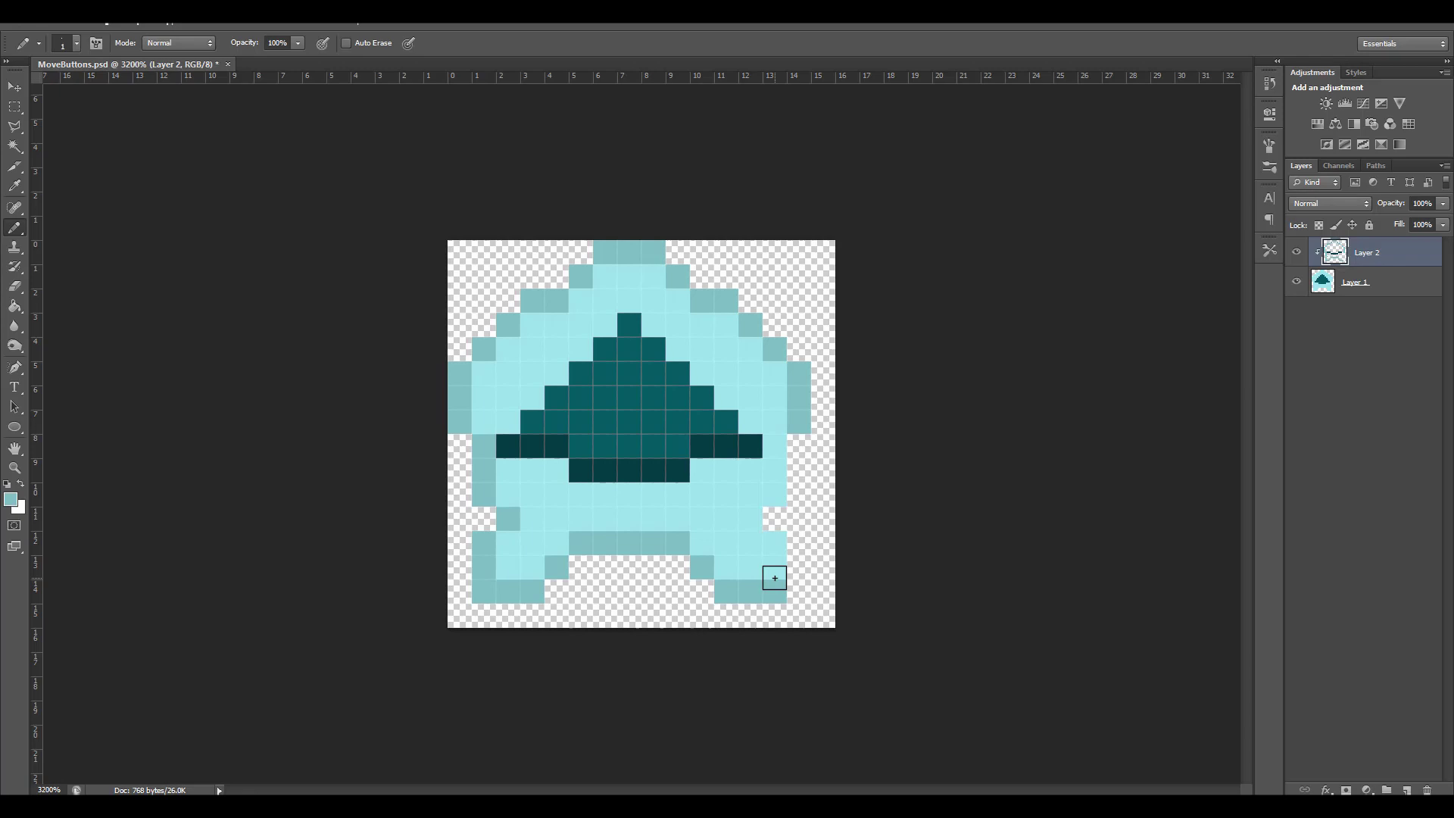
In Photoshop, paint muted teal shading along the lower right edge of the arrow sprite on Layer 2, and save MoveButtons.psd
left_click_drag(774, 578, 775, 447)
key("ctrl+s")
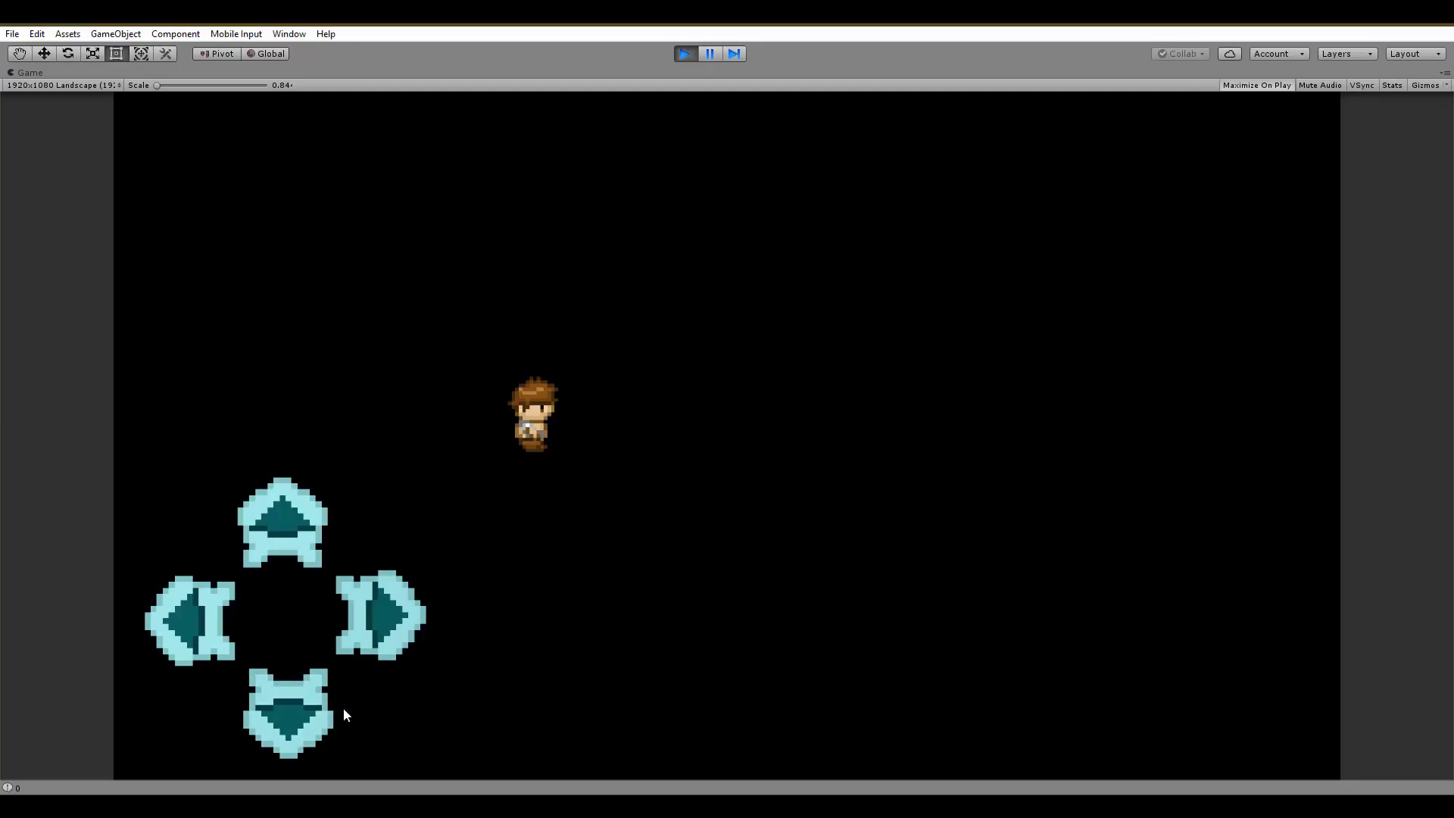
Test the recoloured arrow buttons in Unity's running game by moving the character up, down, left and right
left_click(382, 617)
left_click(282, 522)
left_click(238, 606)
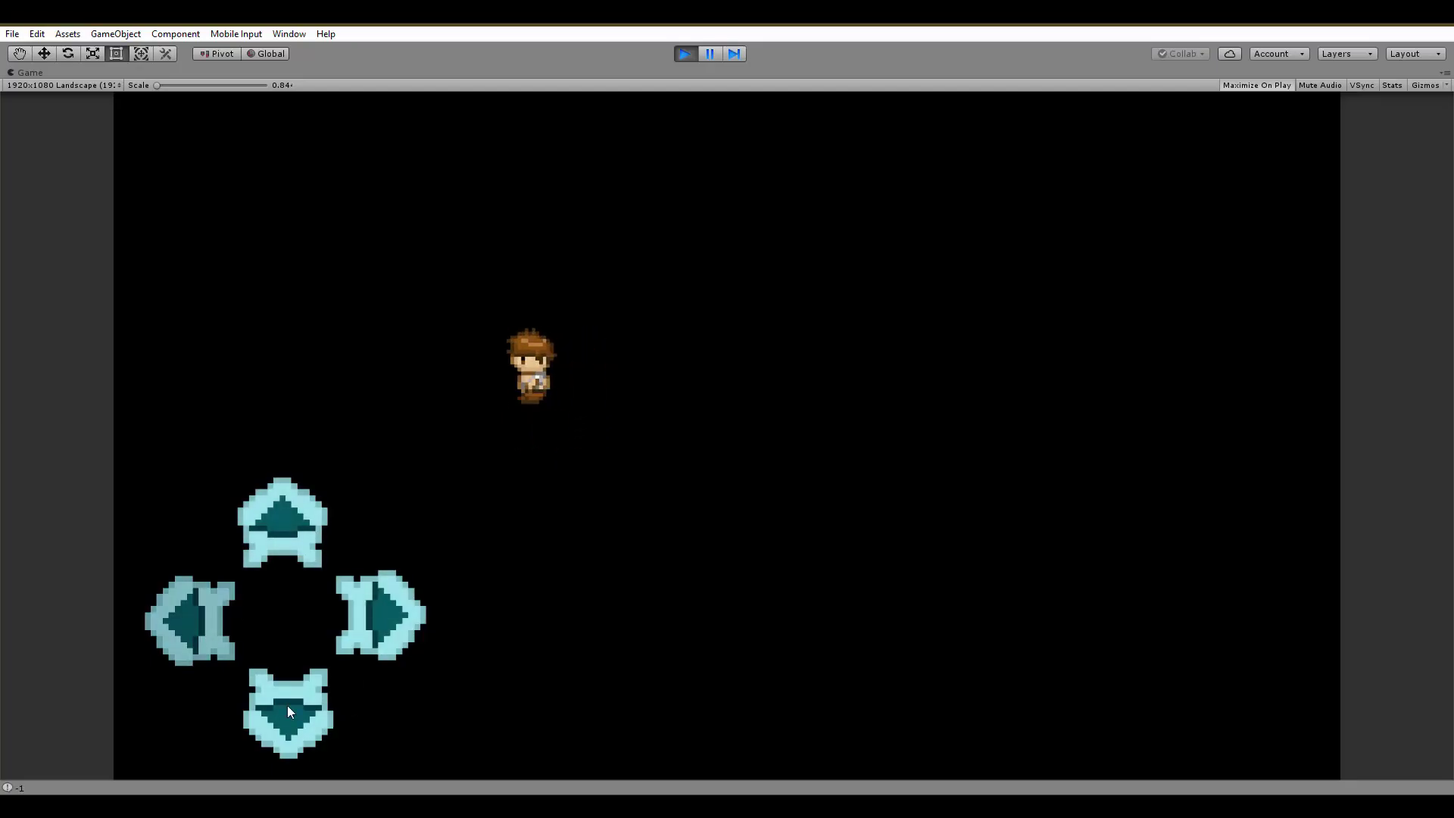
left_click(290, 714)
left_click(376, 622)
left_click(152, 622)
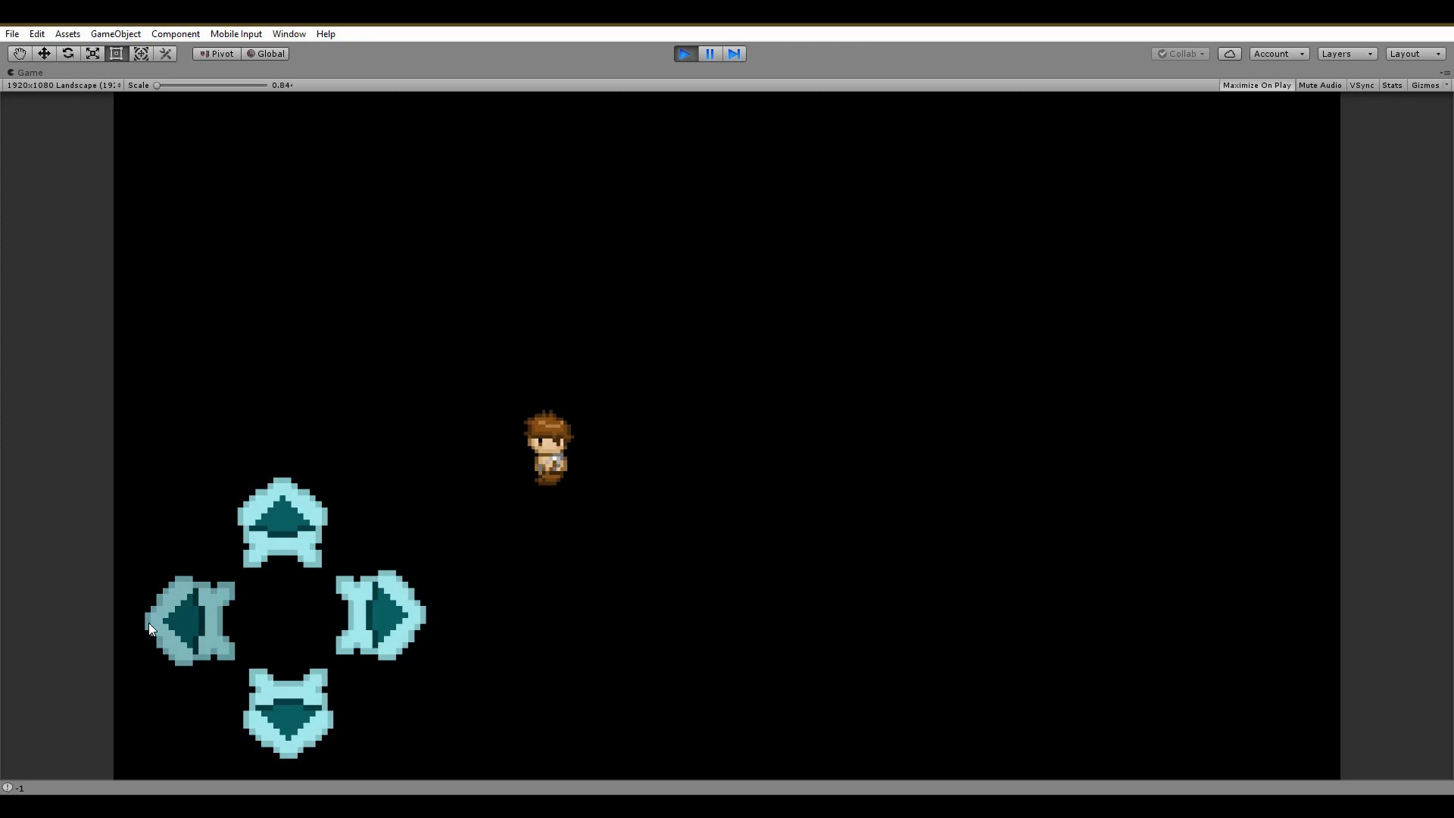
left_click(384, 629)
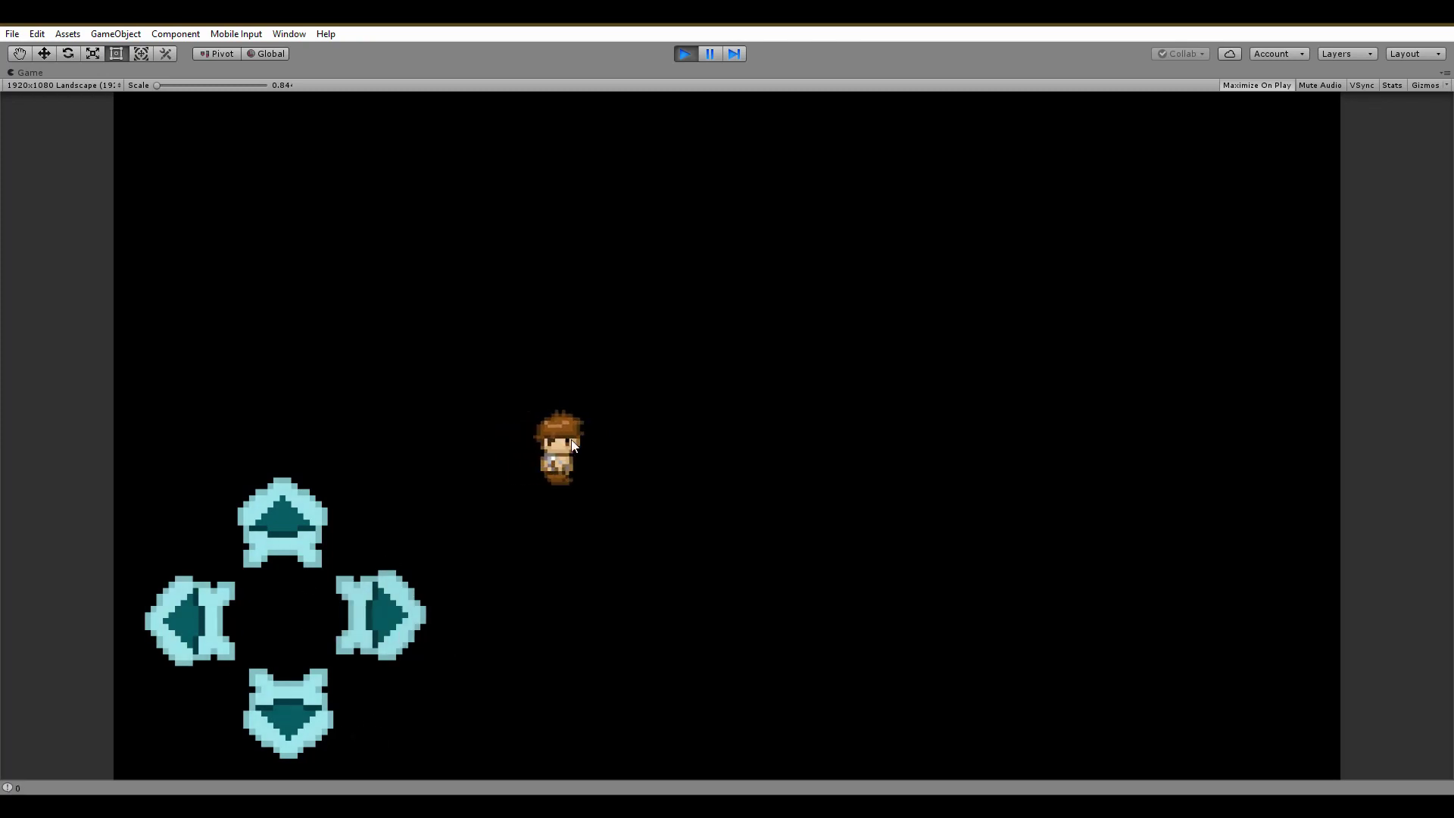